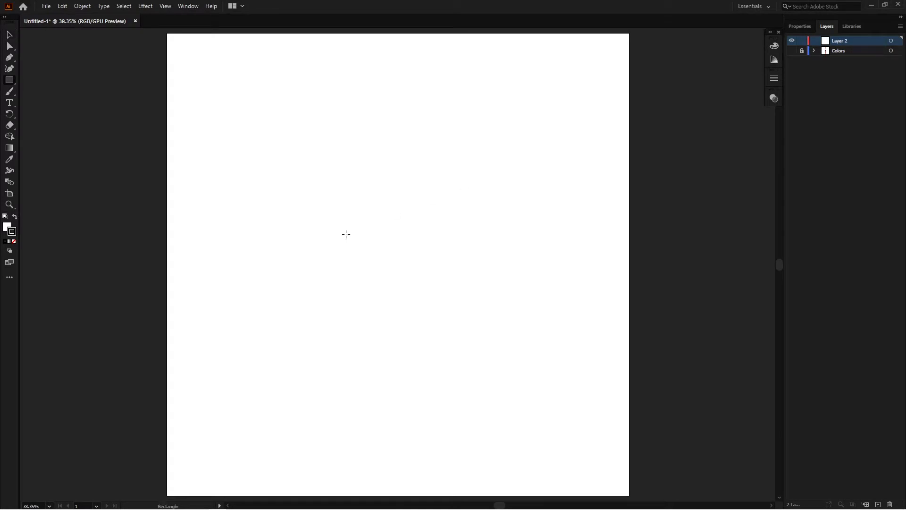
Draw a long thin cigarette-body rectangle and a taller filter rectangle overlapping its left end.
drag(346, 234, 338, 229)
mouse_move(432, 233)
mouse_down()
mouse_move(519, 232)
mouse_move(458, 259)
mouse_up()
key(v)
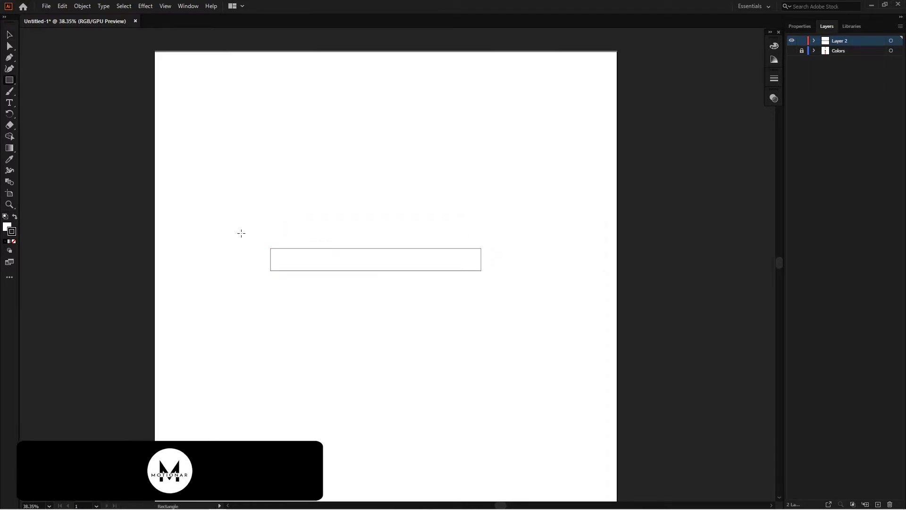
drag(241, 234, 336, 276)
Select both rectangles and split them with Pathfinder Divide.
key(ctrl+equal)
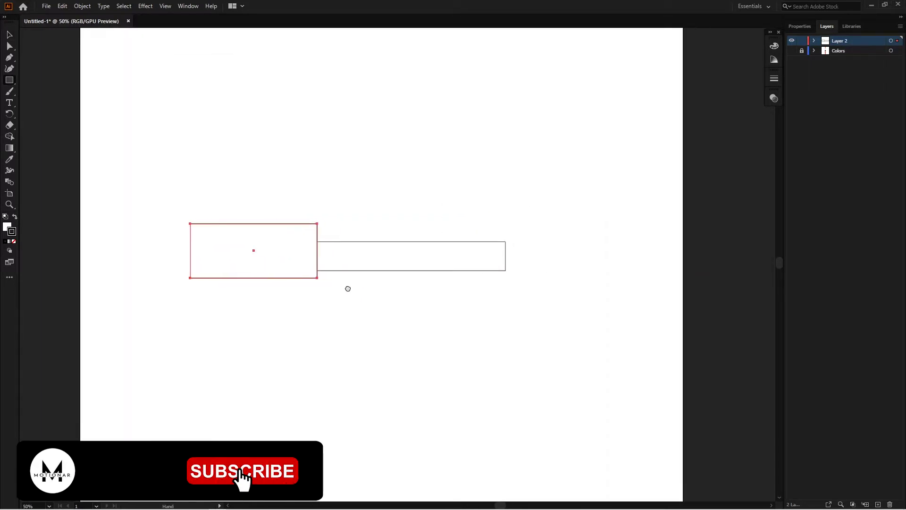
key(v)
click(360, 270)
shift+click(311, 249)
click(800, 26)
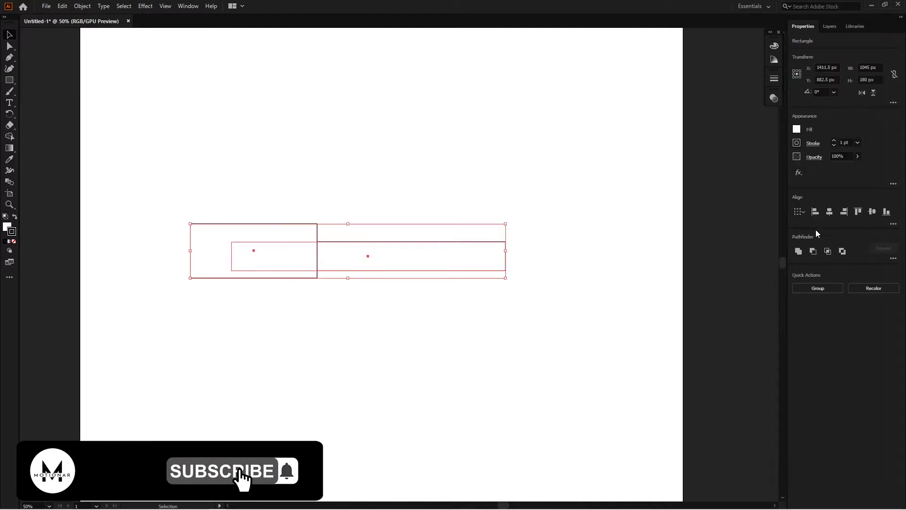
click(573, 249)
Narrow the left divided piece into a thin band between filter and body.
key(ctrl+1)
drag(302, 267, 311, 268)
drag(165, 268, 357, 268)
scroll(329, 274, up, 4)
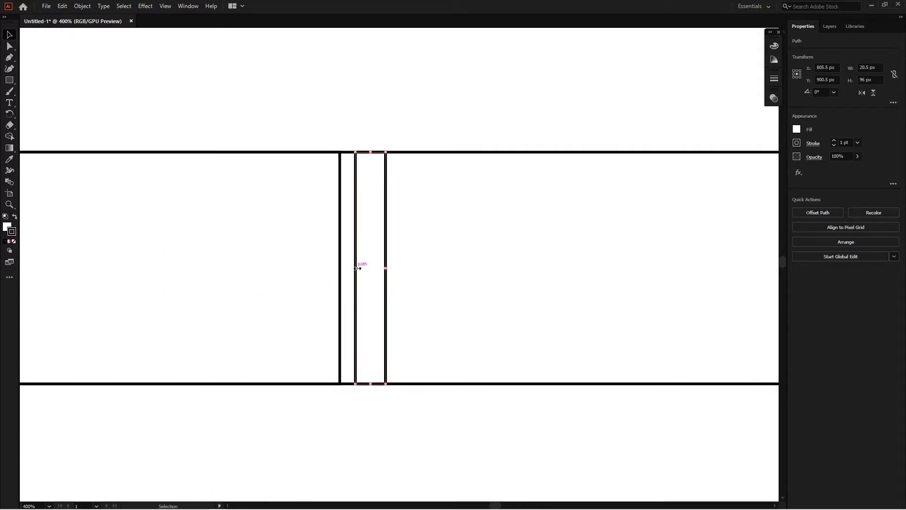
scroll(378, 344, down, 5)
click(377, 344)
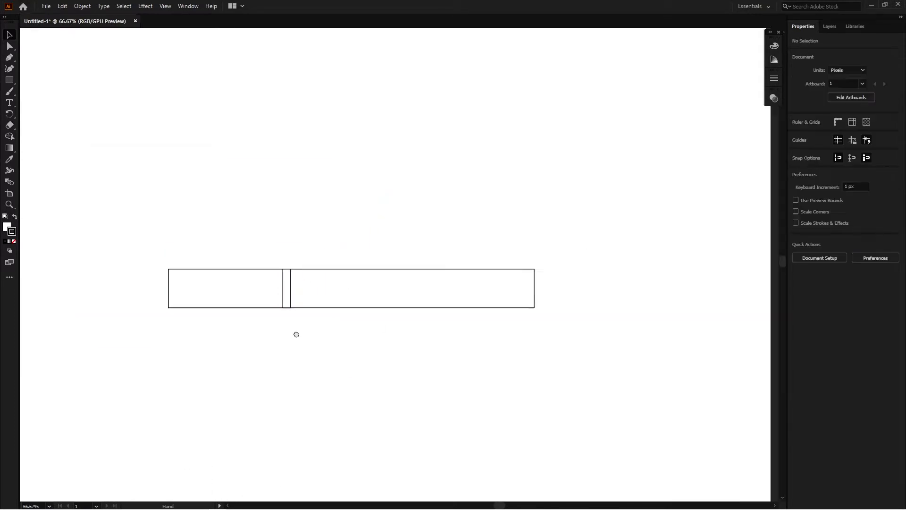
Shift the long body section of the bar to the right.
scroll(297, 333, right, 3)
scroll(453, 361, right, 1)
key(a)
click(406, 320)
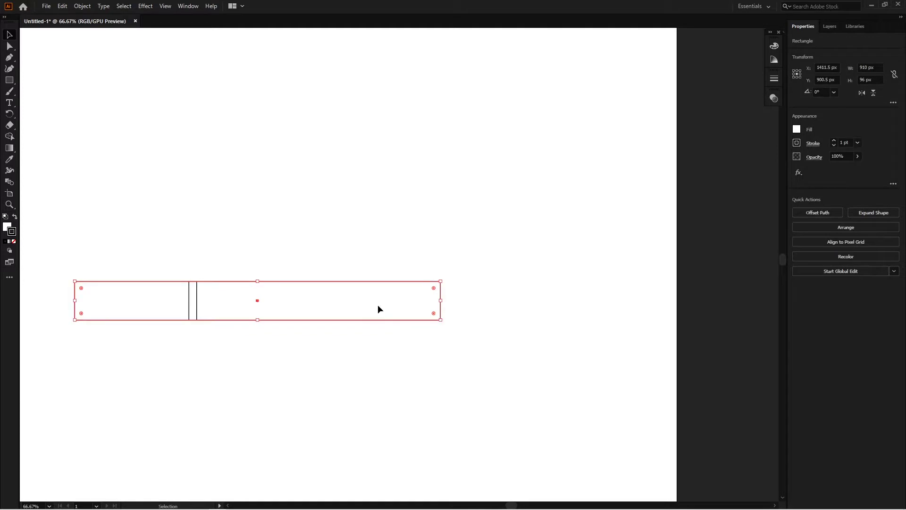
drag(377, 309, 501, 312)
Move a rectangle further right and shrink it to a narrow 56 px piece.
scroll(461, 291, up, 3)
scroll(263, 329, up, 2)
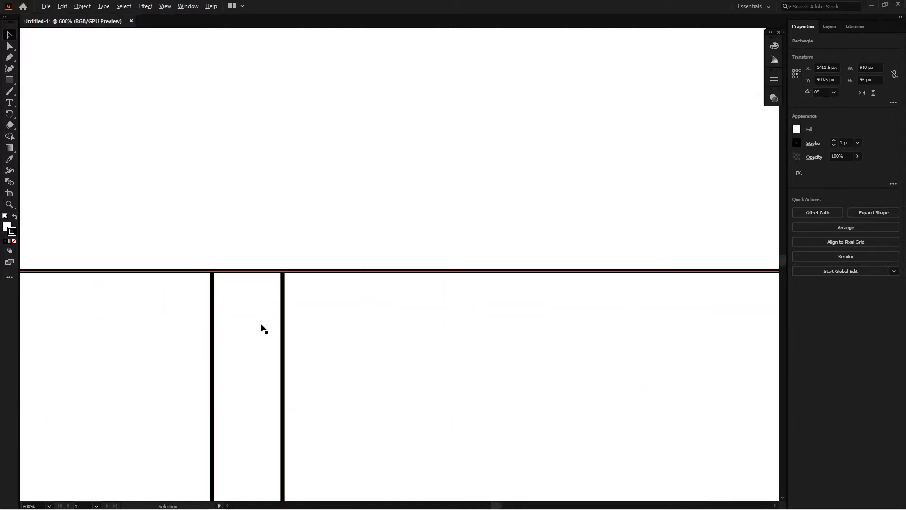
scroll(262, 329, down, 5)
scroll(481, 297, right, 2)
scroll(404, 299, right, 2)
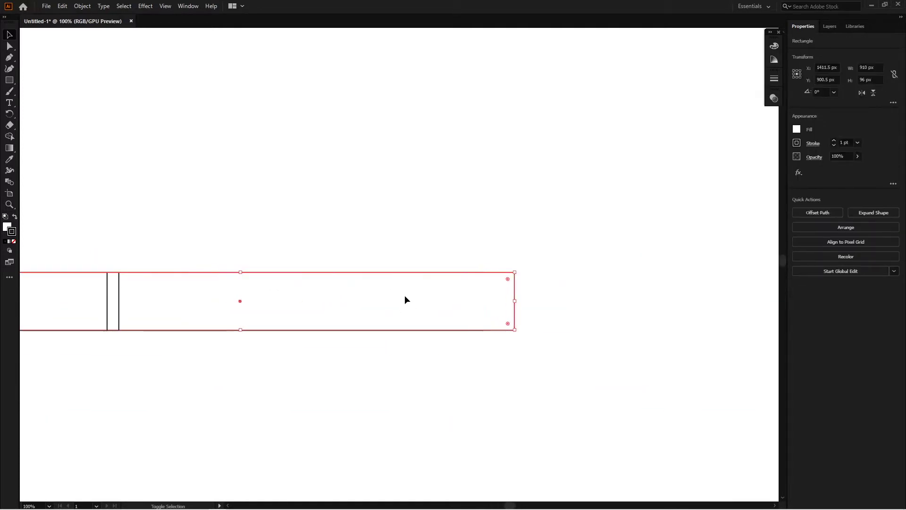
drag(404, 296, 414, 295)
scroll(237, 257, down, 3)
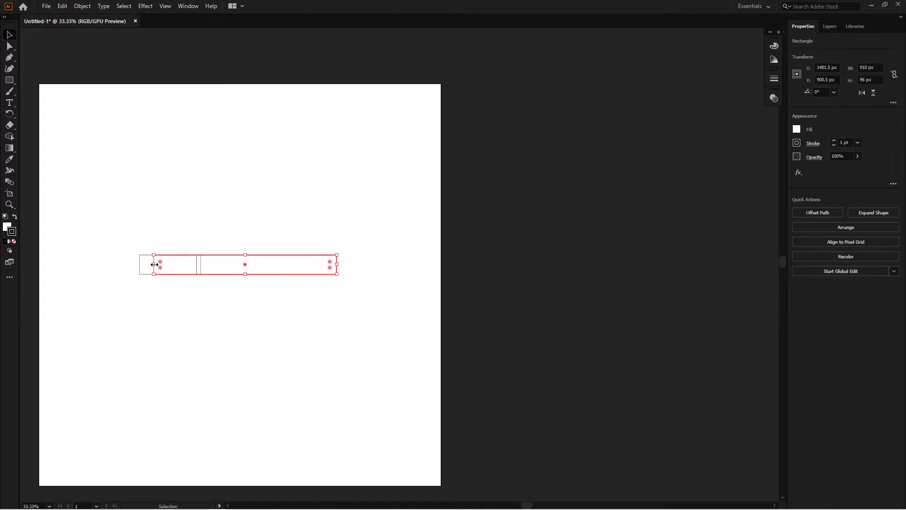
drag(154, 264, 327, 265)
scroll(327, 266, up, 4)
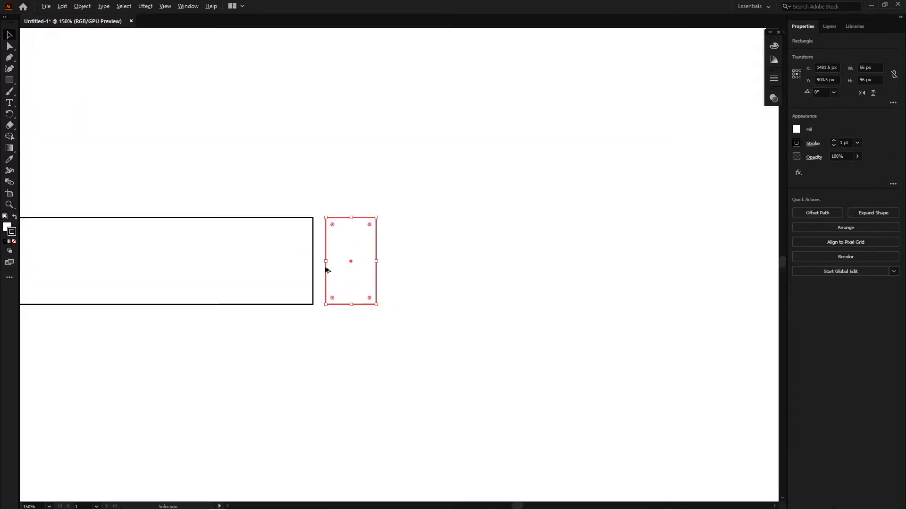
click(448, 264)
Apply a Zig Zag effect to the small rectangle with size 48 and 1 ridge per segment.
click(406, 266)
click(146, 6)
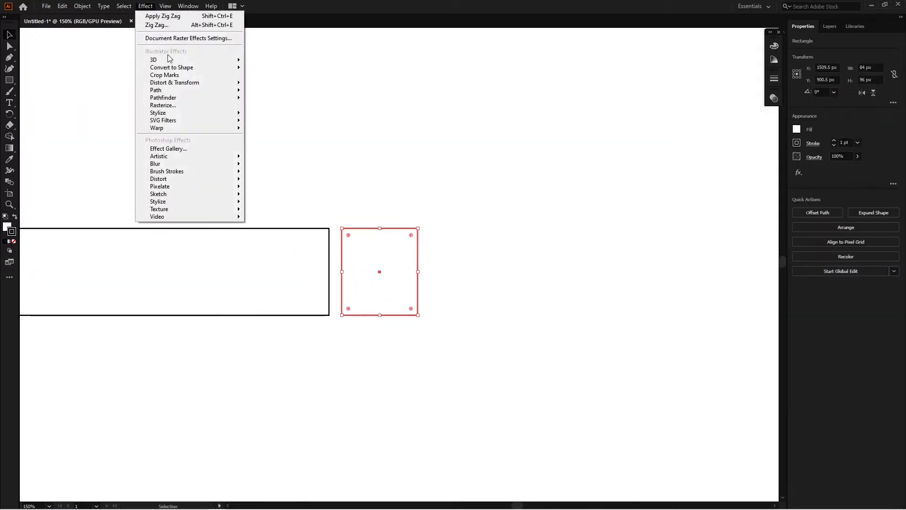
click(283, 145)
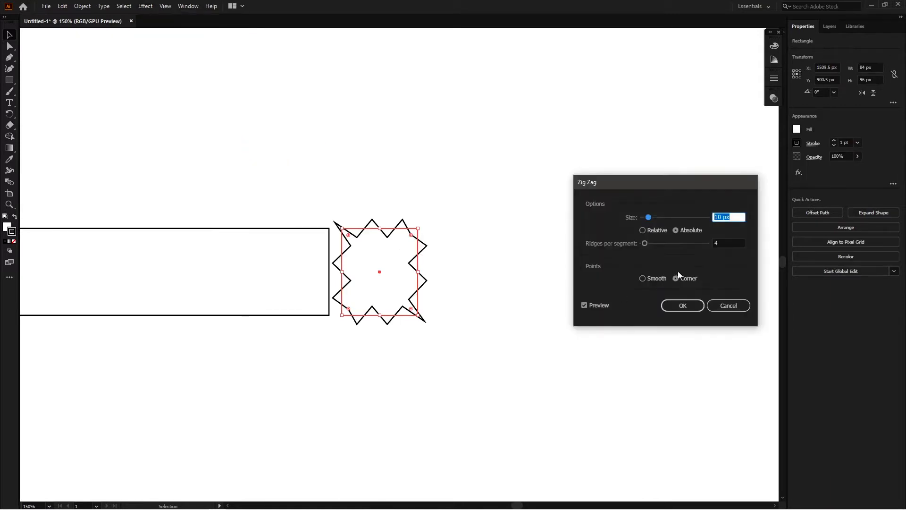
drag(655, 217, 662, 217)
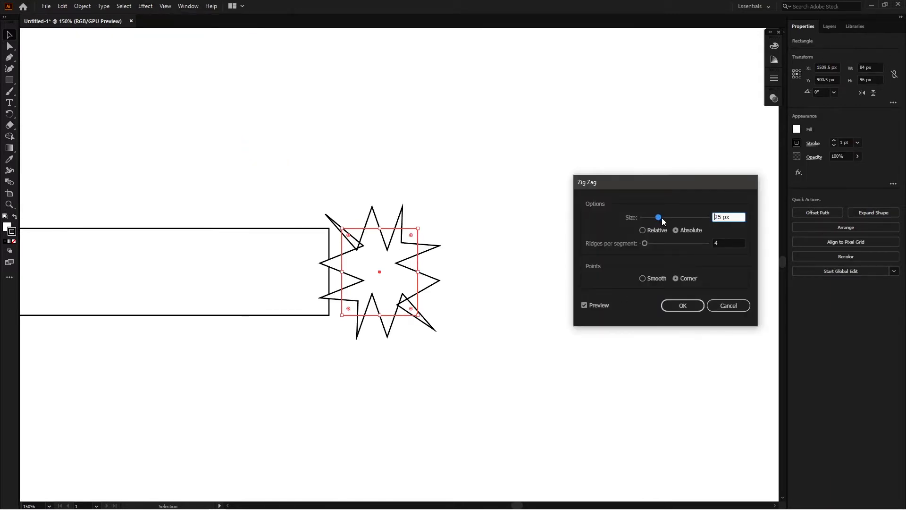
click(716, 242)
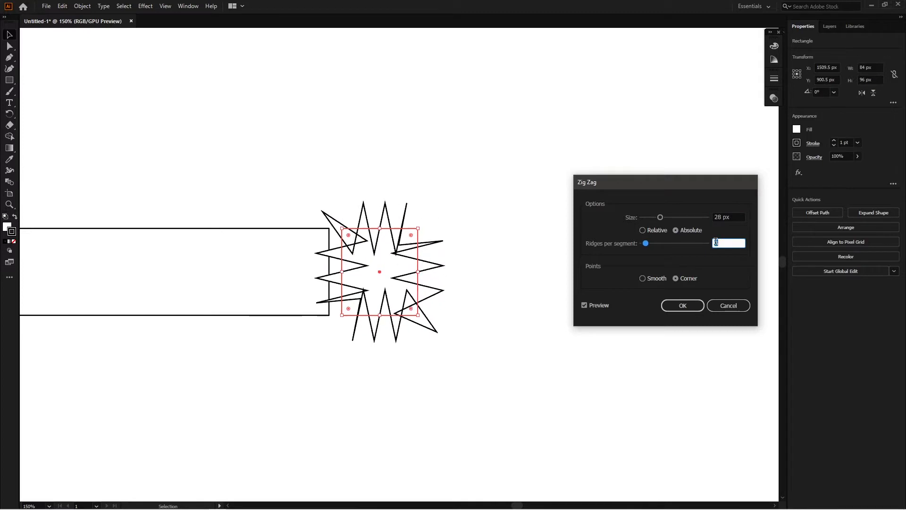
text(1)
double_click(717, 217)
text(4)
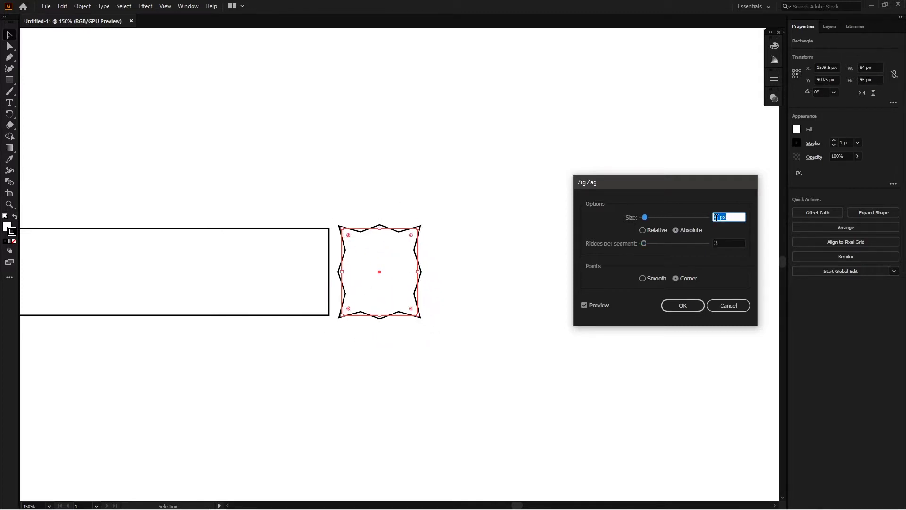
text(8)
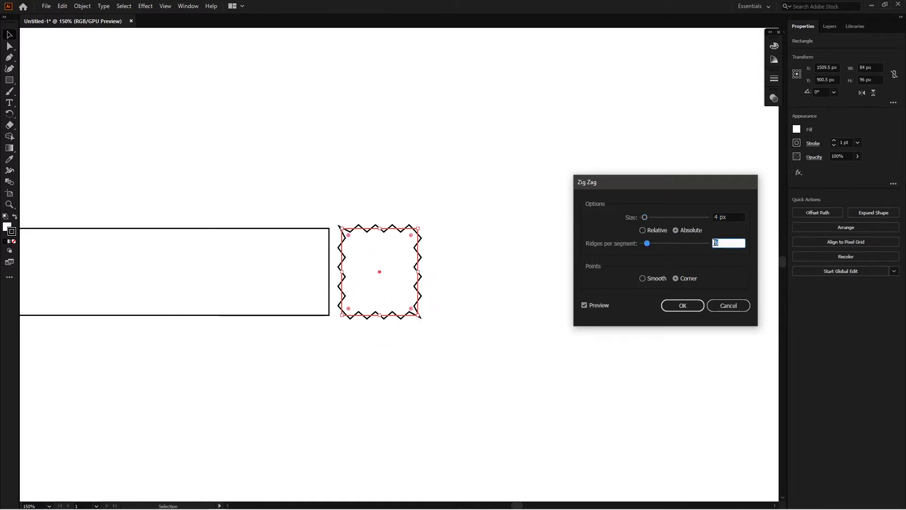
key(Return)
Move the long rectangle right and pull its left edge in to shorten it.
click(543, 283)
key(ctrl+minus)
key(ctrl+minus)
click(333, 290)
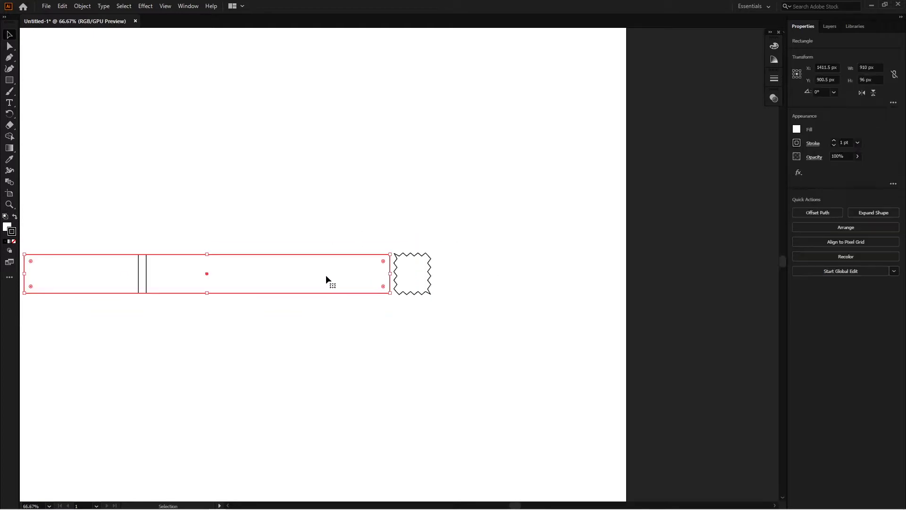
mouse_move(330, 282)
mouse_down()
mouse_move(555, 280)
mouse_move(496, 280)
mouse_up()
scroll(161, 275, right, 1)
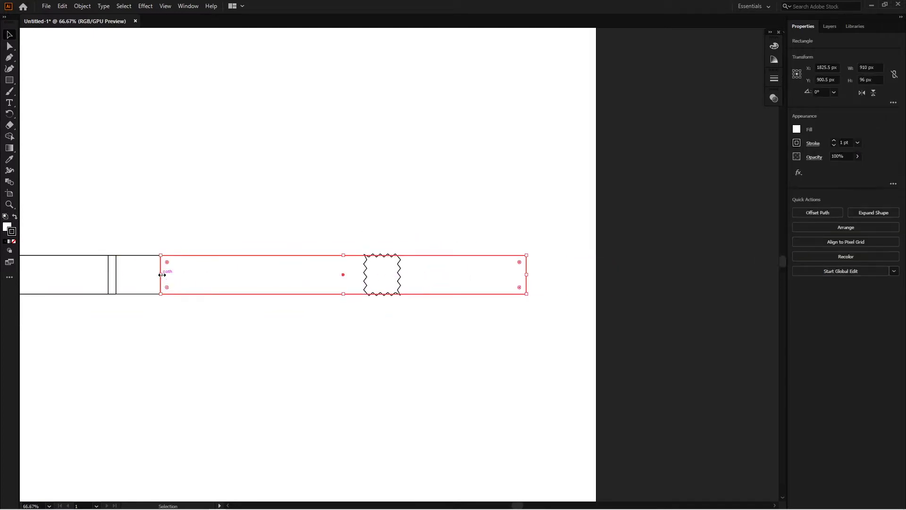
drag(162, 275, 384, 282)
key(ctrl+plus)
key(ctrl+plus)
Move the zig-zag square and rectangle right together, then select only the zig-zag.
shift+click(373, 241)
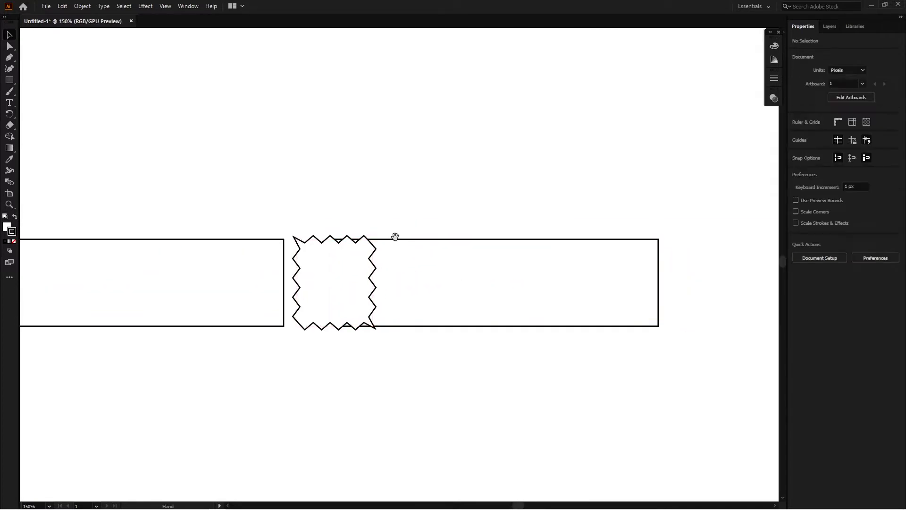
drag(308, 272, 414, 272)
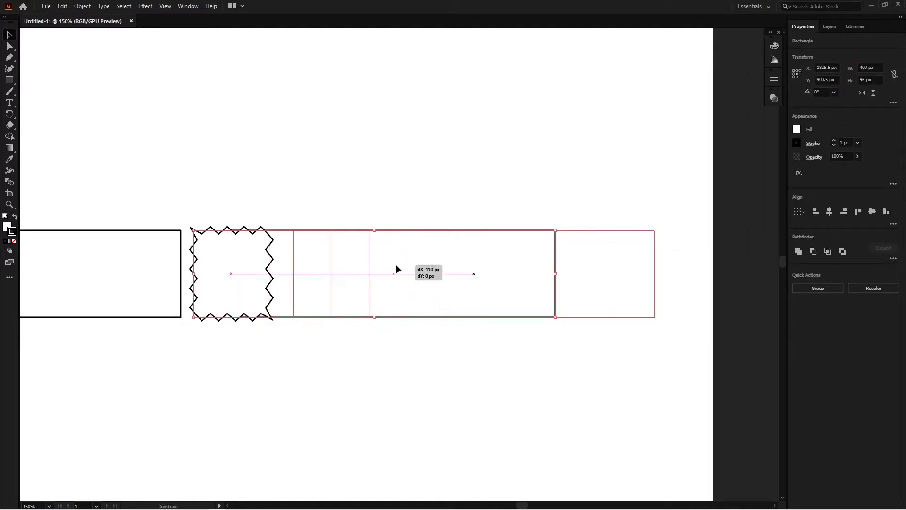
click(382, 226)
mouse_move(395, 200)
mouse_down()
mouse_move(359, 234)
mouse_move(415, 256)
mouse_move(444, 252)
mouse_up()
click(347, 248)
Expand the zig-zag's appearance and try cutting it from the rectangle with Pathfinder.
click(378, 262)
click(82, 6)
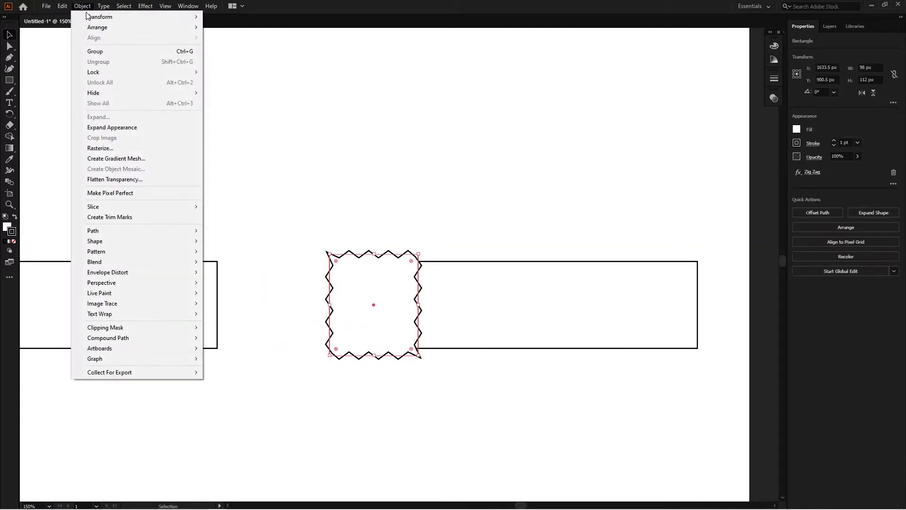
click(123, 126)
click(447, 221)
drag(446, 222, 387, 283)
click(814, 251)
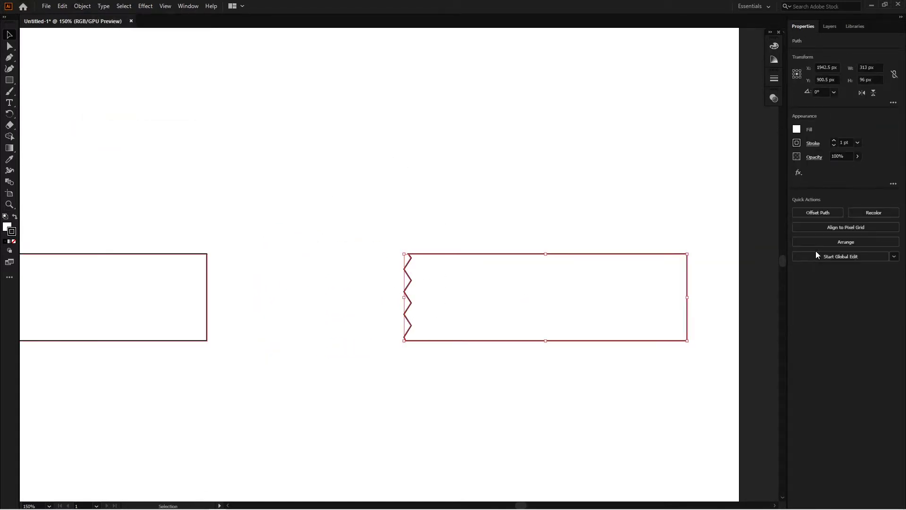
Undo the trial combinations, then unite the zig-zag and right rectangle into one jagged-edged piece.
key(ctrl+z)
click(550, 209)
key(ctrl+equal)
key(ctrl+z)
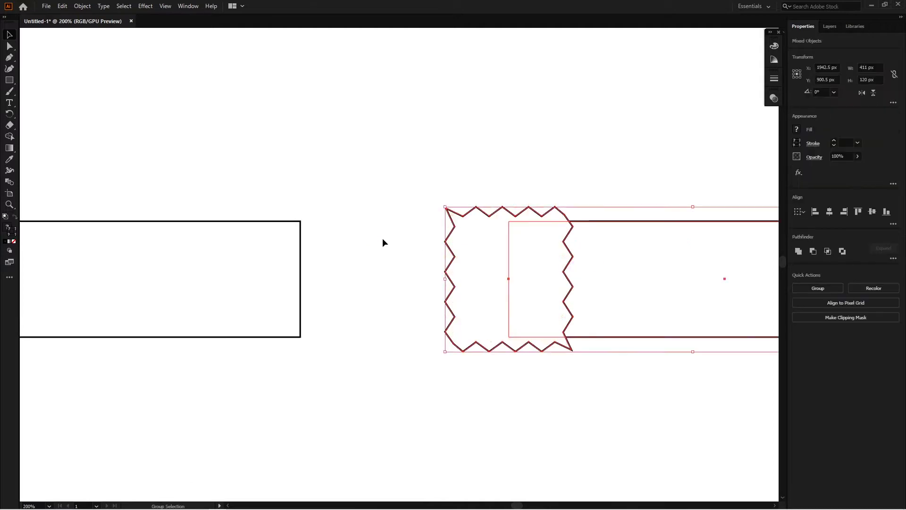
click(382, 239)
key(ctrl+minus)
key(ctrl+minus)
click(535, 228)
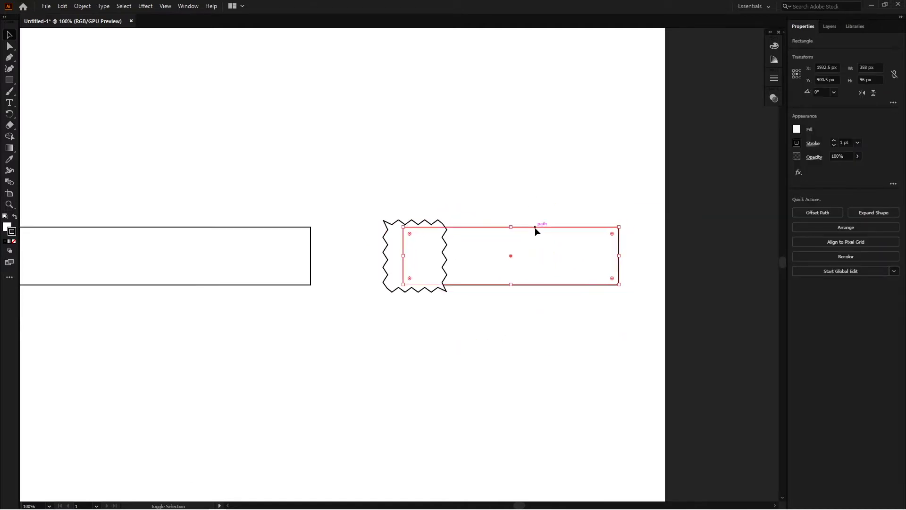
drag(519, 211, 439, 236)
click(828, 251)
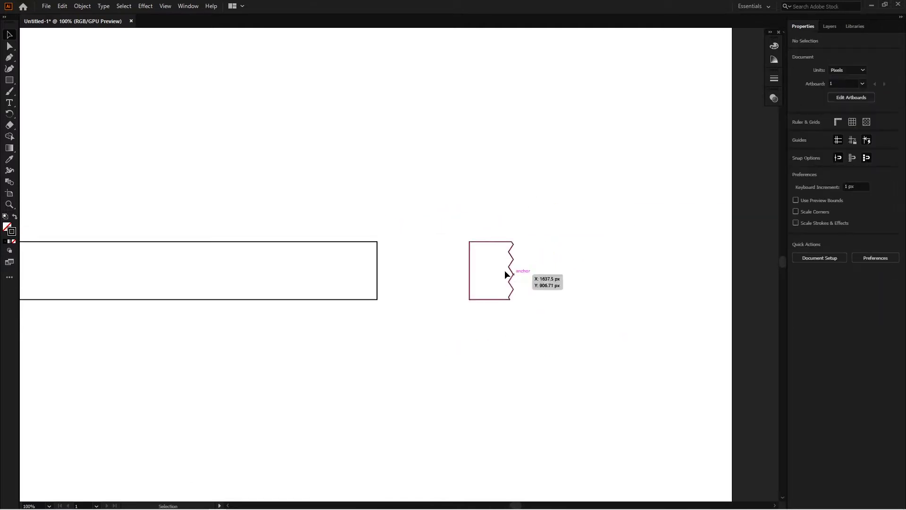
scroll(505, 270, up, 2)
Reflect the jagged piece so its zig-zag faces left and nudge it onto the bar's end.
right_click(521, 266)
click(645, 446)
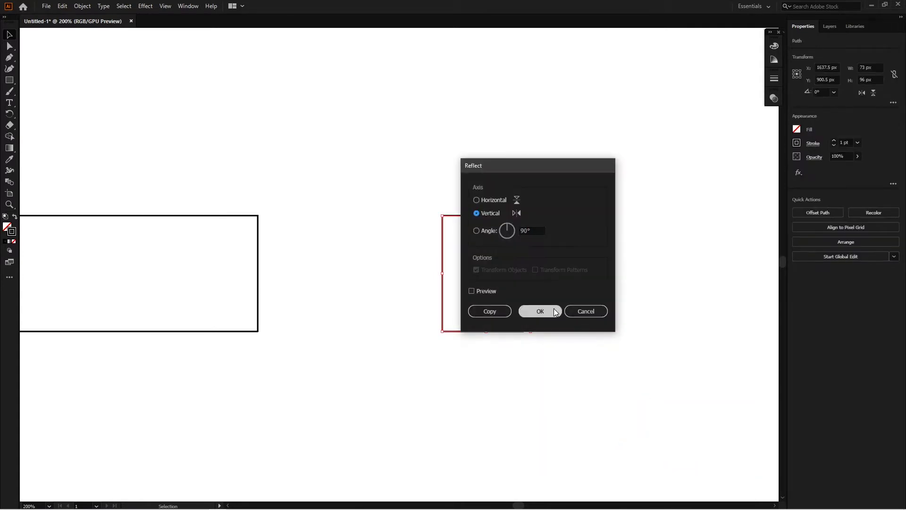
click(536, 312)
key(shift+Left)
key(shift+Left)
key(shift+Left)
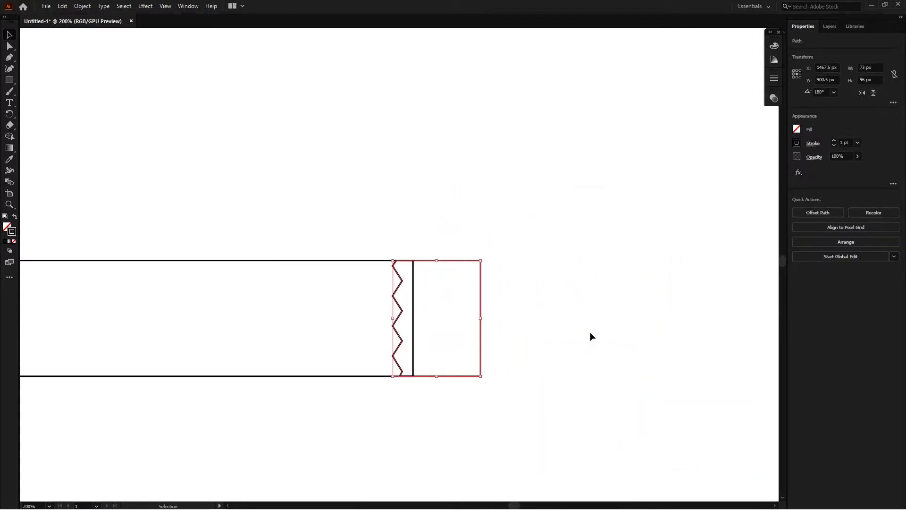
click(590, 332)
click(452, 306)
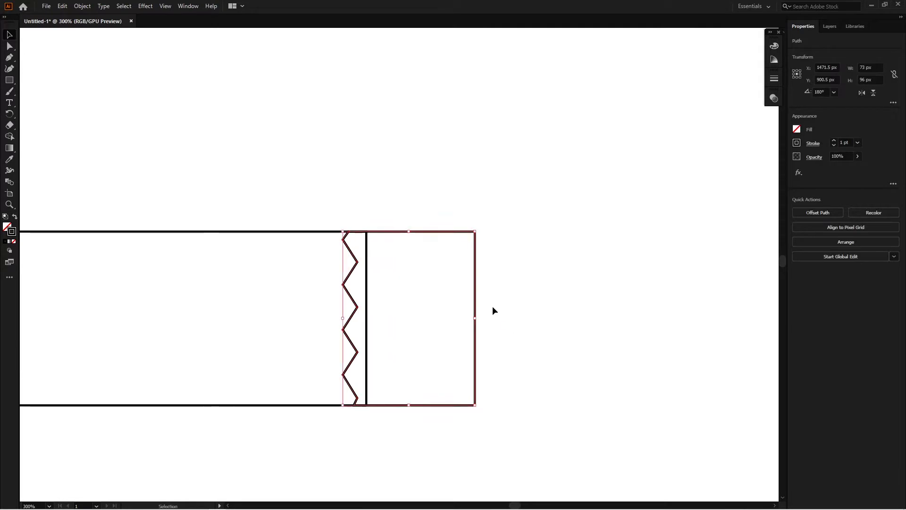
Drag several zigzag anchors left and right with Direct Selection to make the seam irregular.
scroll(444, 317, up, 2)
scroll(351, 283, up, 2)
key(a)
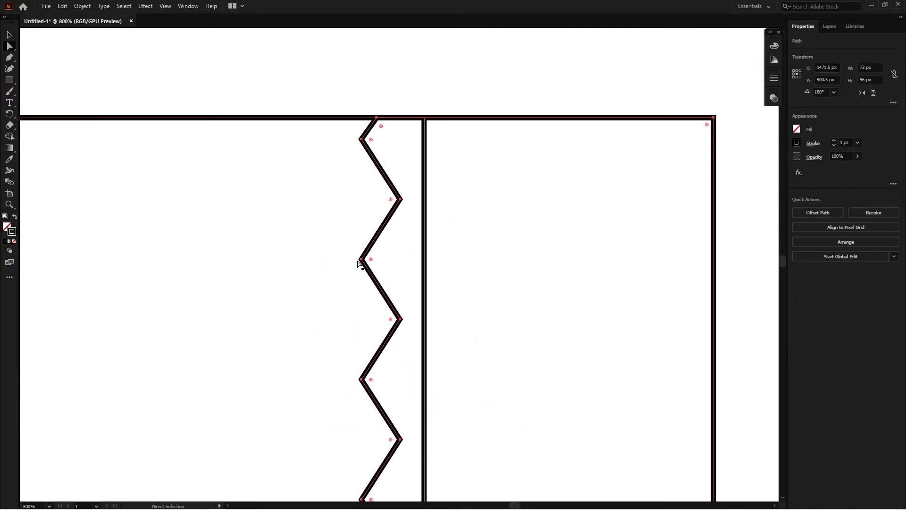
drag(360, 260, 341, 256)
scroll(314, 250, down, 1)
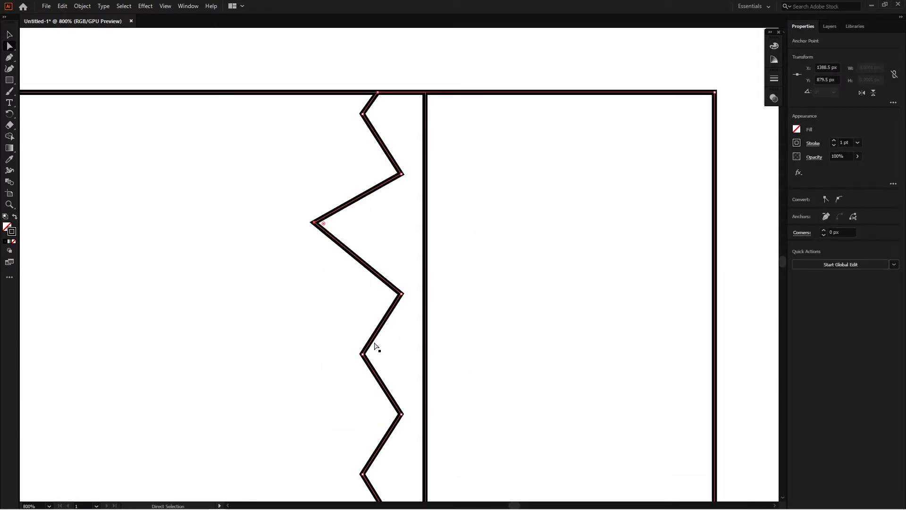
drag(360, 353, 343, 347)
drag(402, 294, 426, 273)
scroll(425, 274, down, 2)
drag(373, 390, 314, 409)
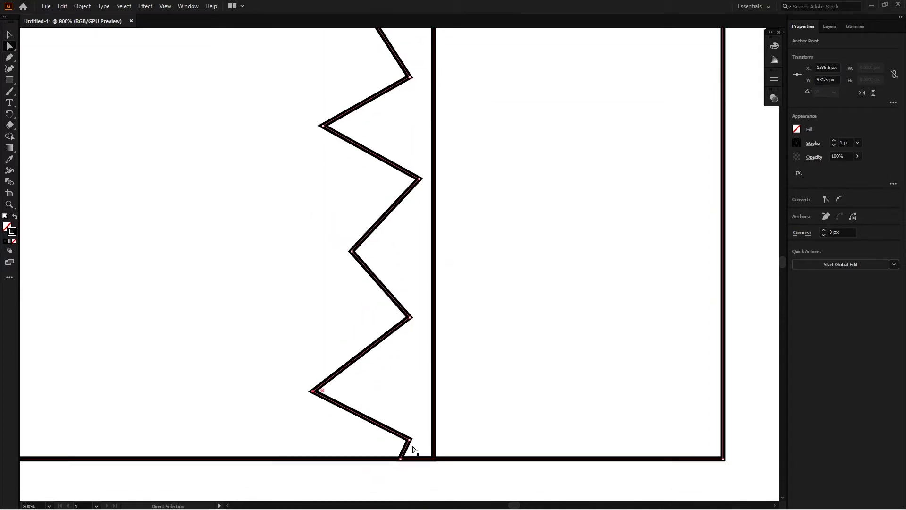
Reposition the remaining lower and top zigzag anchors, then reselect the whole path.
scroll(419, 443, up, 2)
scroll(397, 392, up, 3)
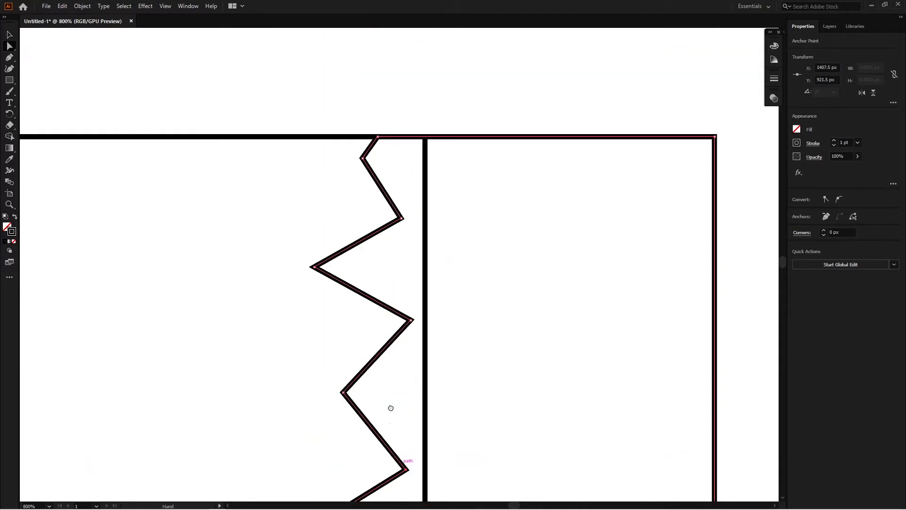
drag(338, 422, 340, 437)
scroll(347, 414, up, 2)
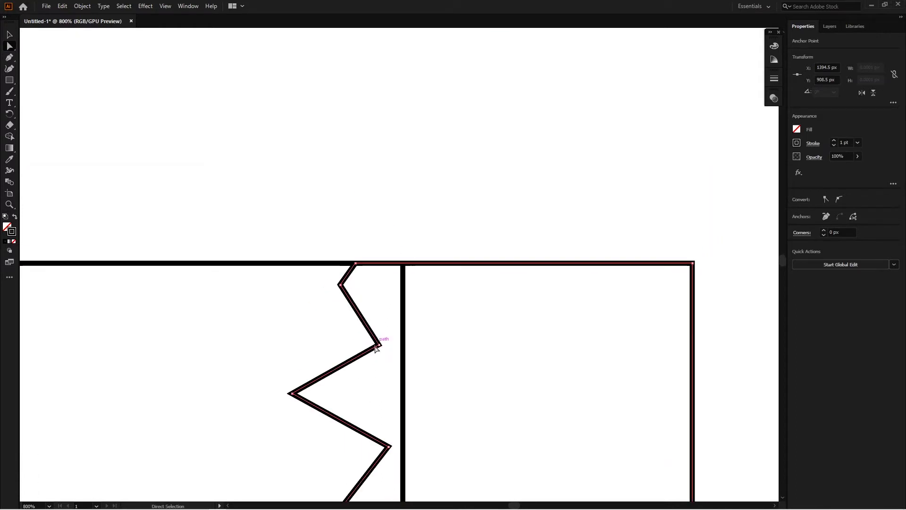
drag(380, 344, 390, 335)
drag(335, 284, 313, 282)
key(ctrl+minus)
key(ctrl+minus)
key(ctrl+minus)
key(v)
click(366, 341)
Round the zigzag's inner corners with the live corner widget, keeping outer corners square.
scroll(320, 307, up, 2)
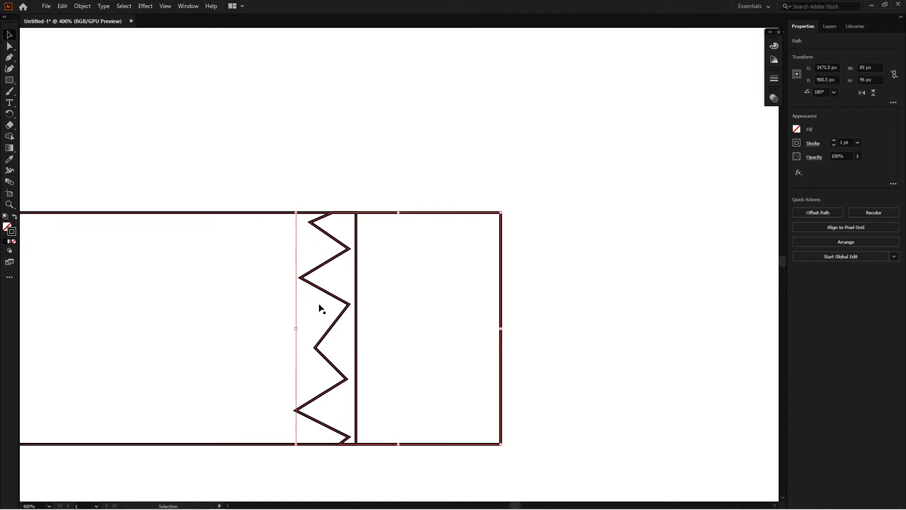
key(a)
scroll(310, 287, up, 2)
click(306, 245)
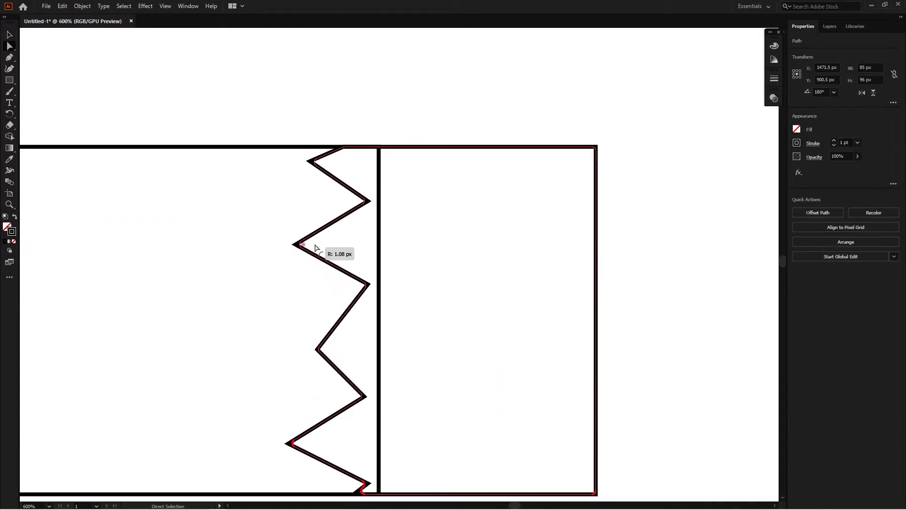
drag(316, 249, 372, 230)
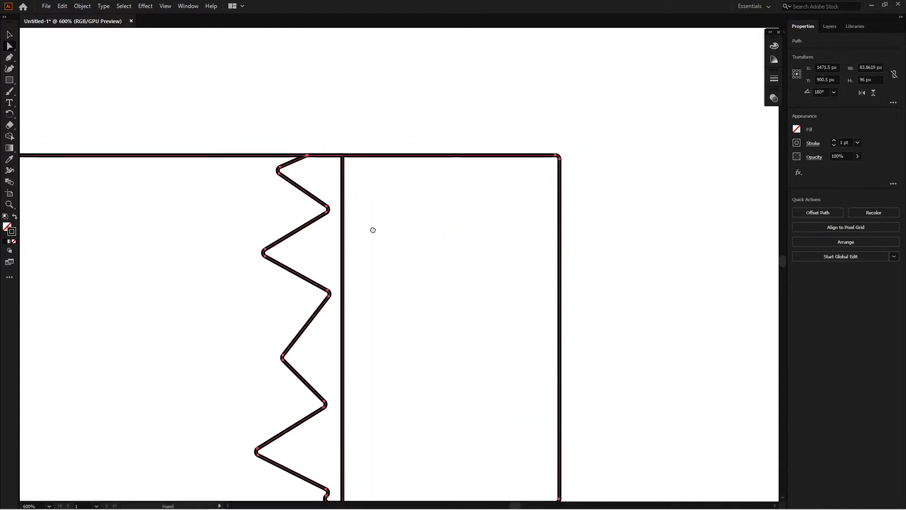
drag(553, 164, 514, 109)
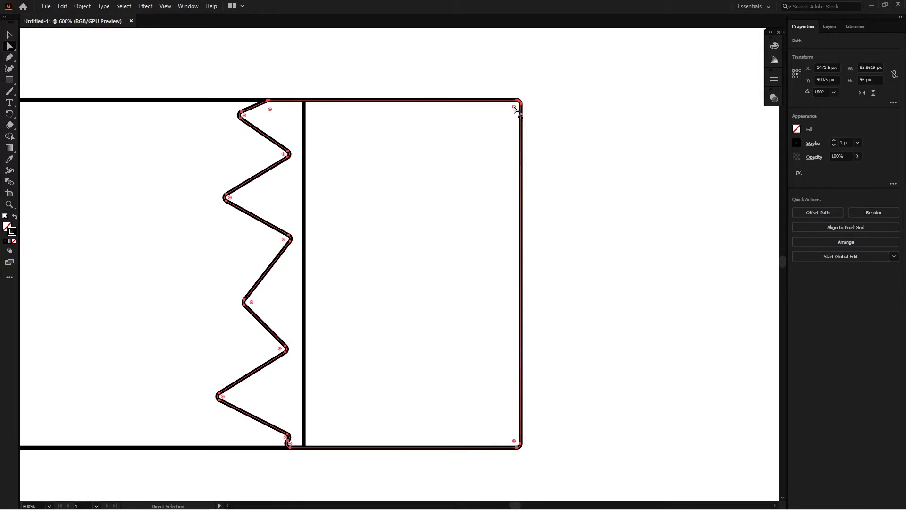
scroll(562, 101, down, 3)
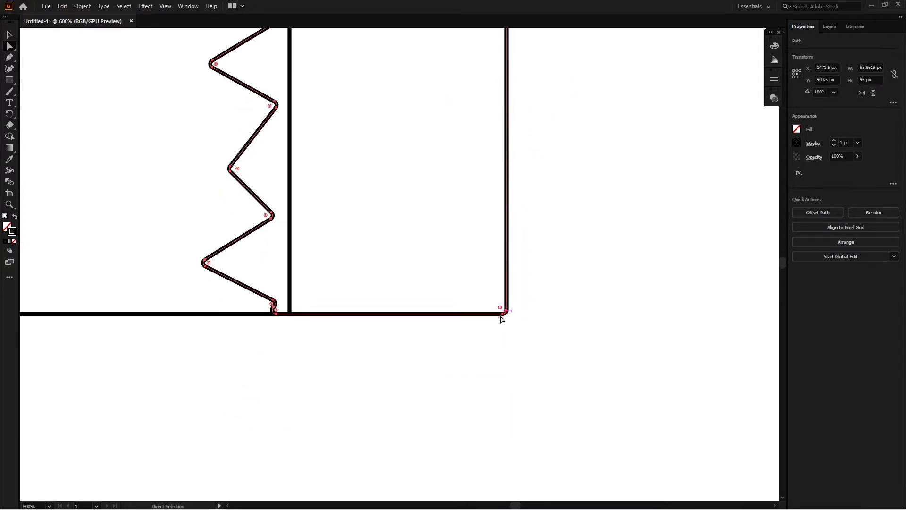
drag(584, 355, 585, 356)
key(ctrl+minus)
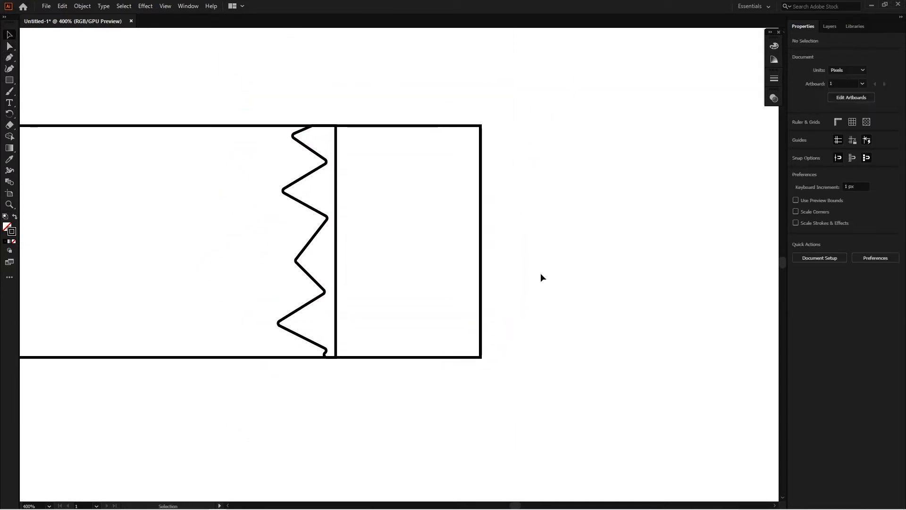
key(v)
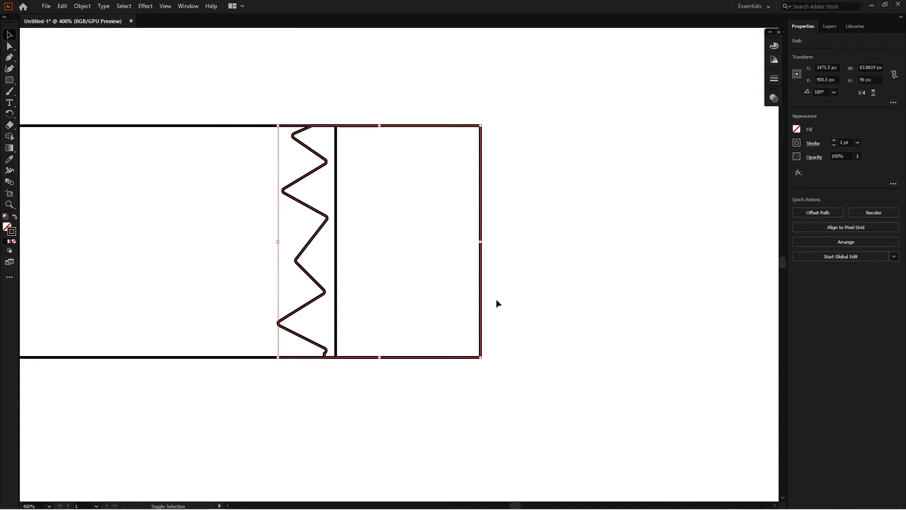
Duplicate the zigzag end section and nudge the copy slightly left.
key(ctrl+d)
key(Right)
key(Left)
key(Left)
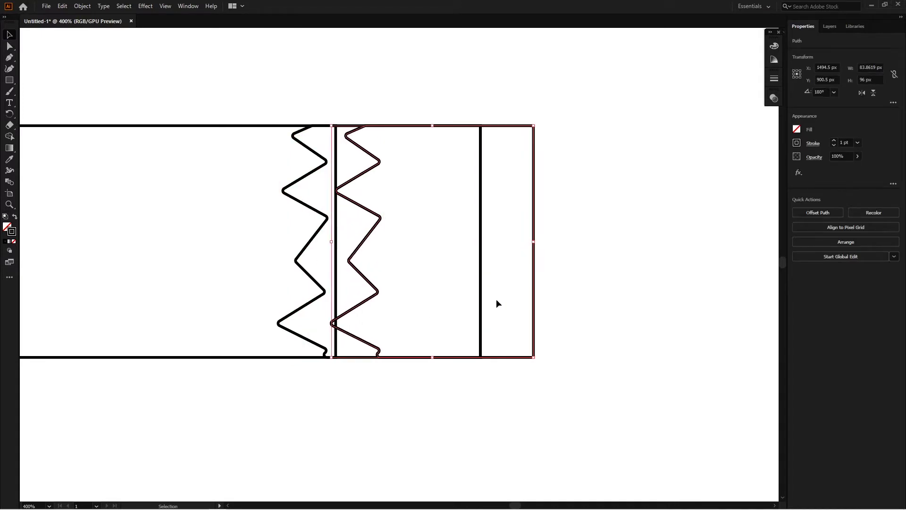
key(Left)
click(553, 220)
drag(553, 220, 549, 236)
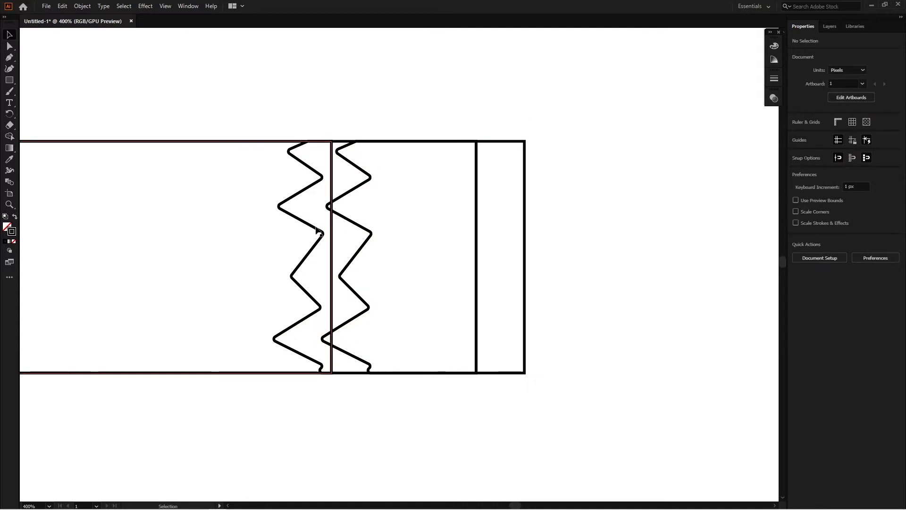
Cut the left zigzag path out of the outer rectangle with Pathfinder Minus Front.
key(a)
click(316, 231)
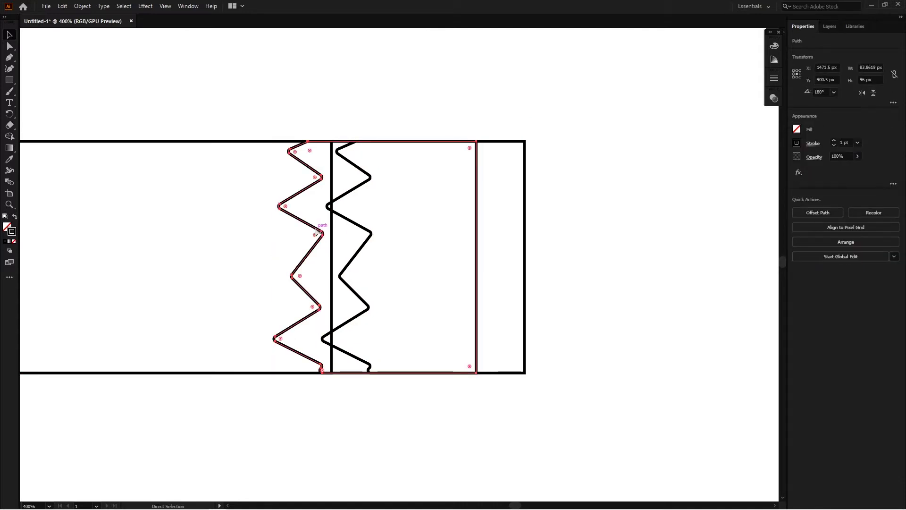
key(v)
shift+click(525, 263)
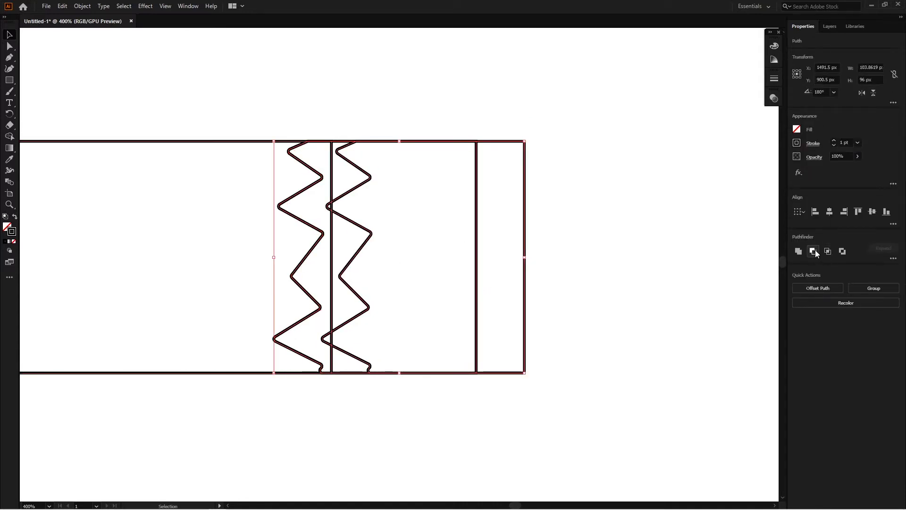
click(814, 251)
scroll(460, 291, down, 1)
scroll(413, 298, up, 1)
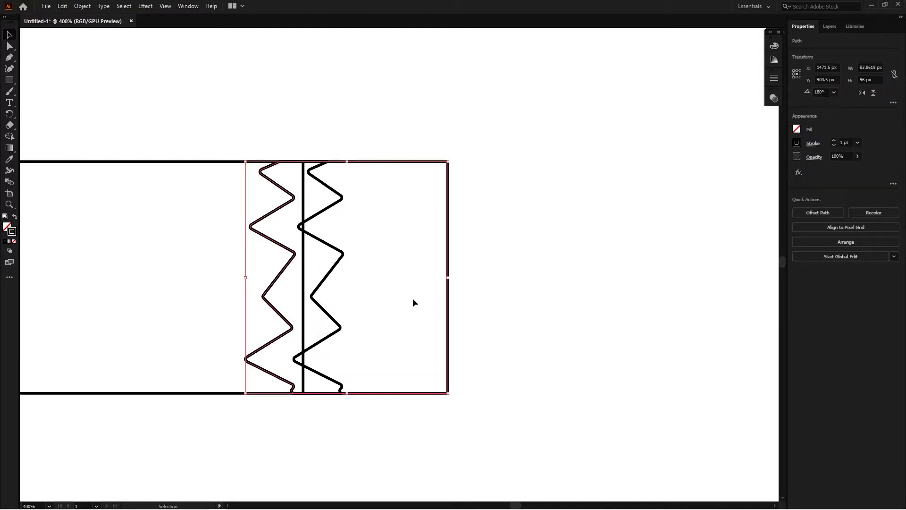
click(412, 296)
Copy the body rectangle and narrow it into a thin band near the cigarette's tip.
scroll(517, 295, down, 1)
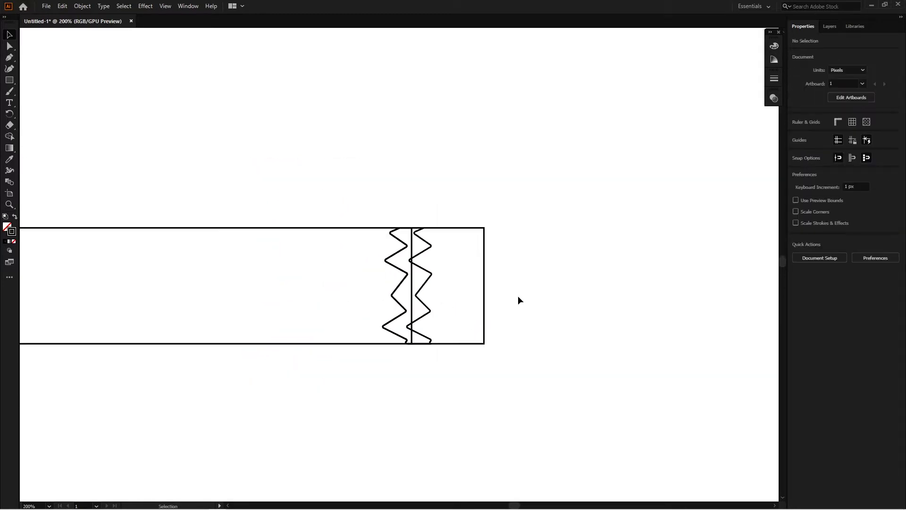
scroll(499, 300, down, 1)
click(314, 287)
key(a)
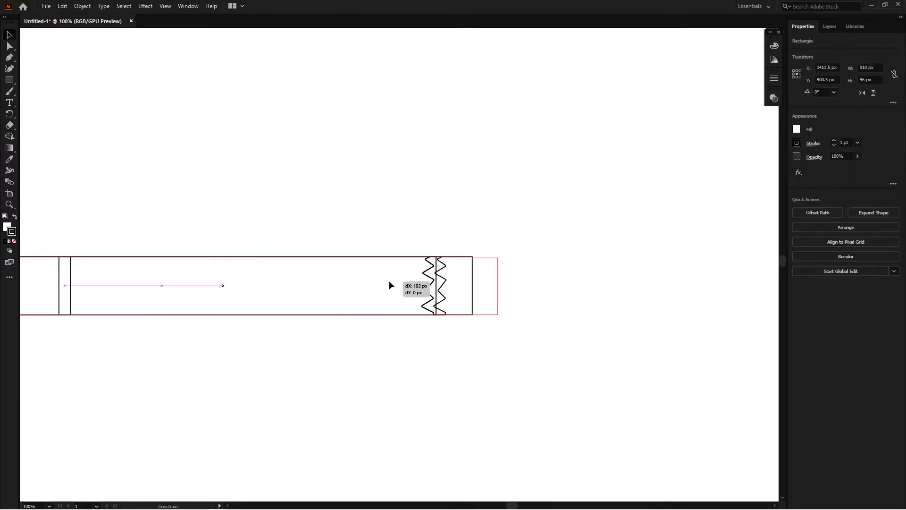
drag(389, 281, 366, 289)
key(ctrl+equal)
key(ctrl+minus)
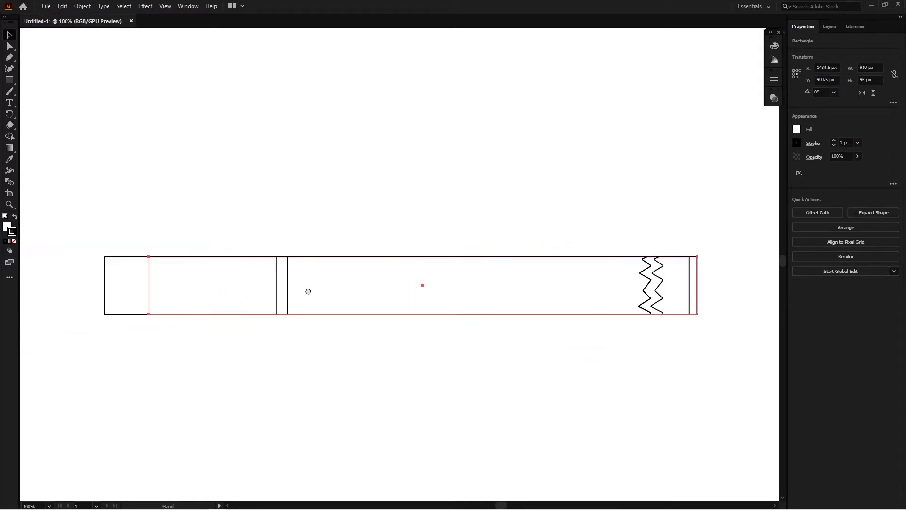
drag(150, 287, 669, 286)
key(ctrl+equal)
key(ctrl+equal)
key(ctrl+equal)
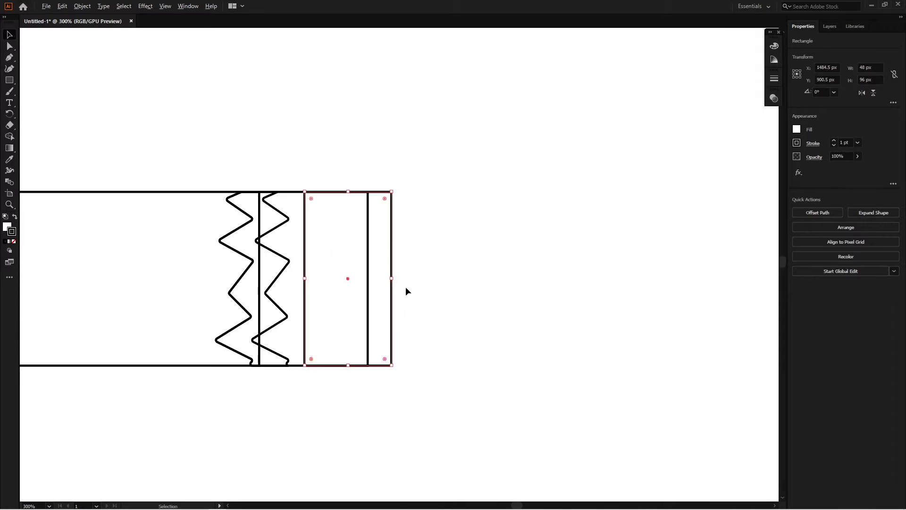
key(ctrl+equal)
click(449, 281)
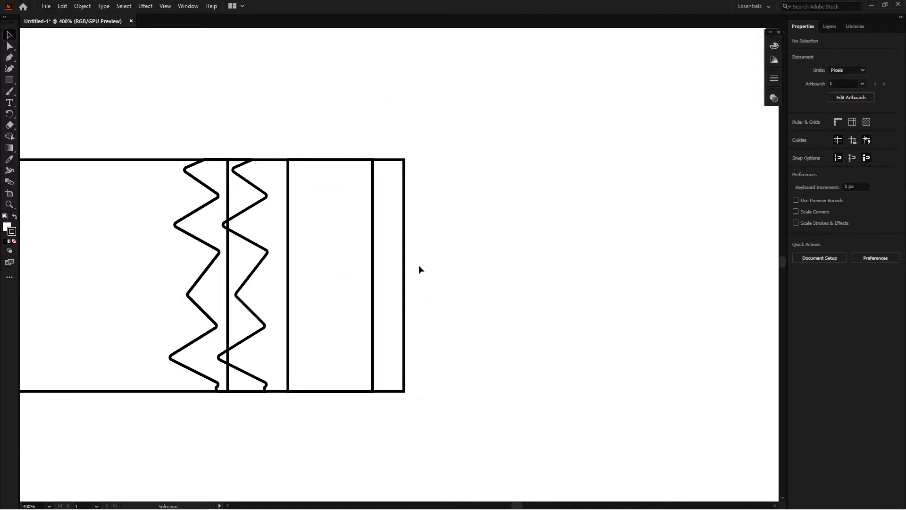
Draw the tip outline's curved right side and bottom edge with the Pen tool.
key(p)
click(420, 157)
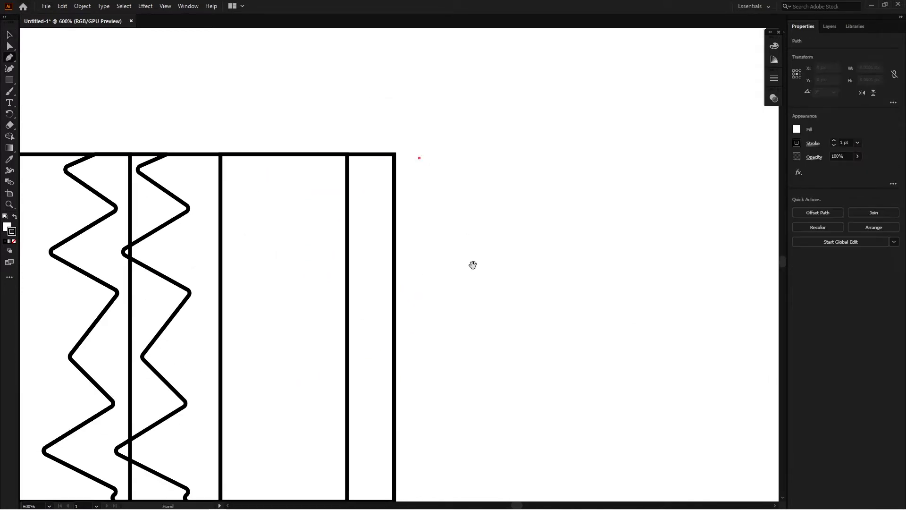
drag(466, 240, 466, 240)
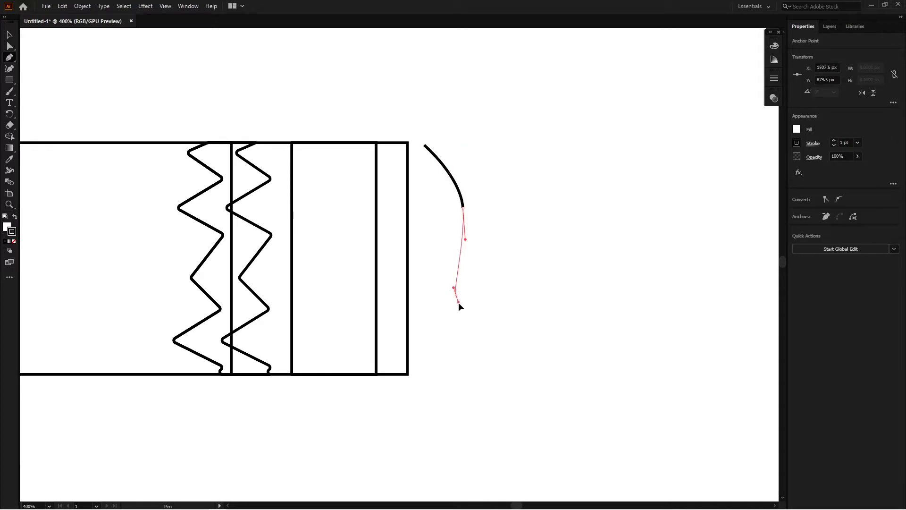
drag(459, 304, 458, 303)
mouse_move(467, 348)
mouse_down()
mouse_move(471, 321)
mouse_move(442, 344)
mouse_up()
scroll(418, 358, up, 2)
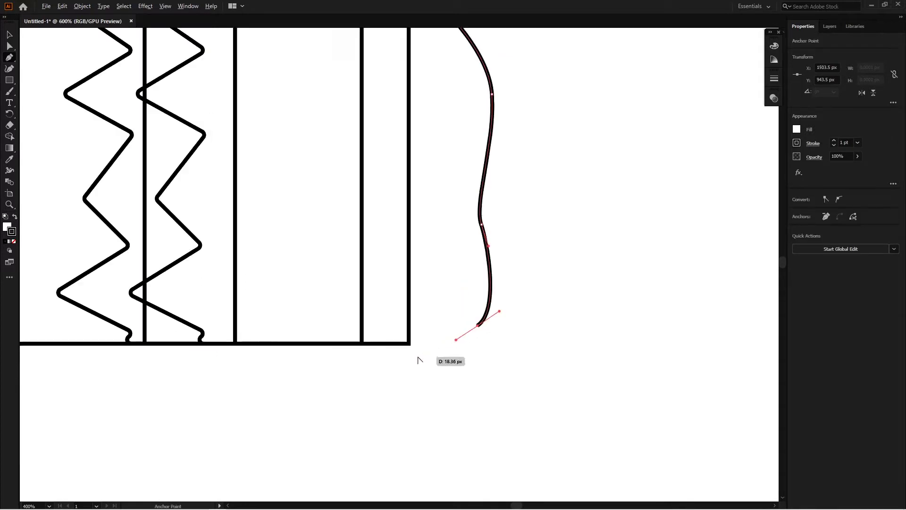
drag(372, 340, 334, 340)
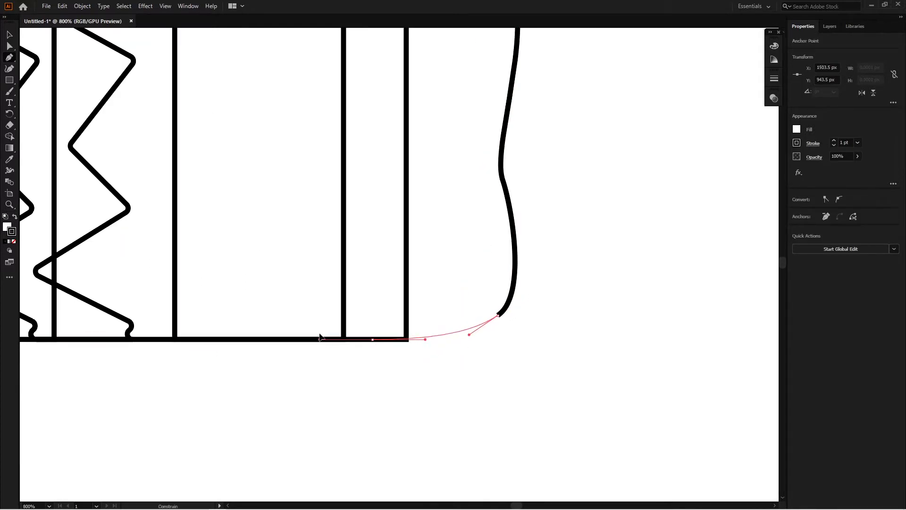
scroll(320, 337, down, 2)
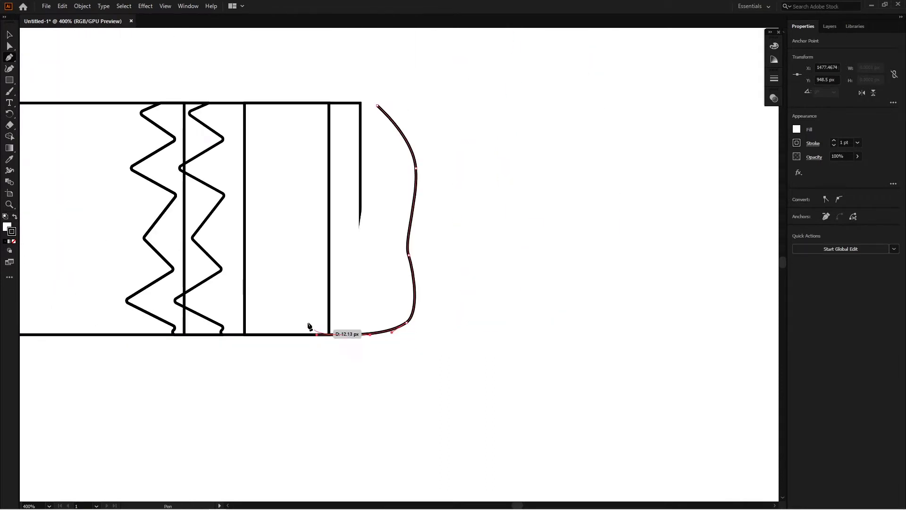
drag(320, 337, 278, 356)
Finish the tip outline along the left and top edges, closing it at its start.
click(281, 165)
scroll(300, 136, up, 2)
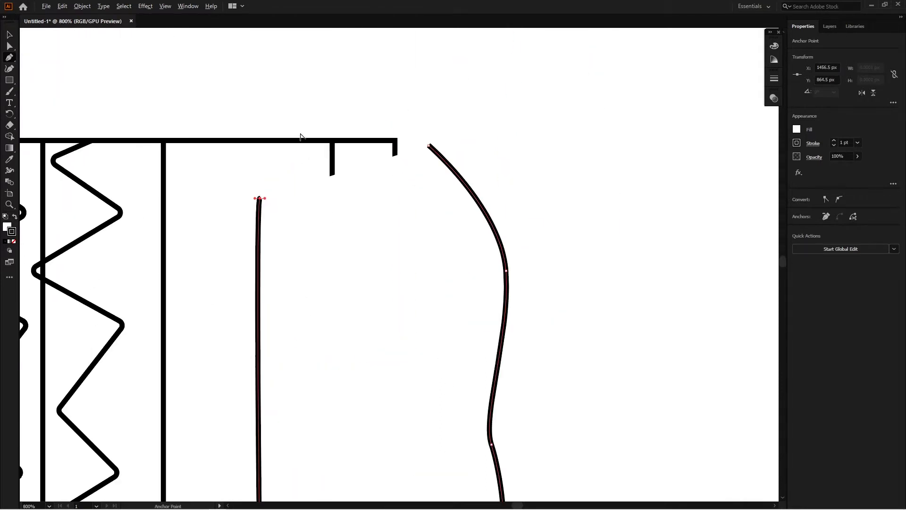
click(275, 140)
click(392, 140)
drag(428, 145, 448, 163)
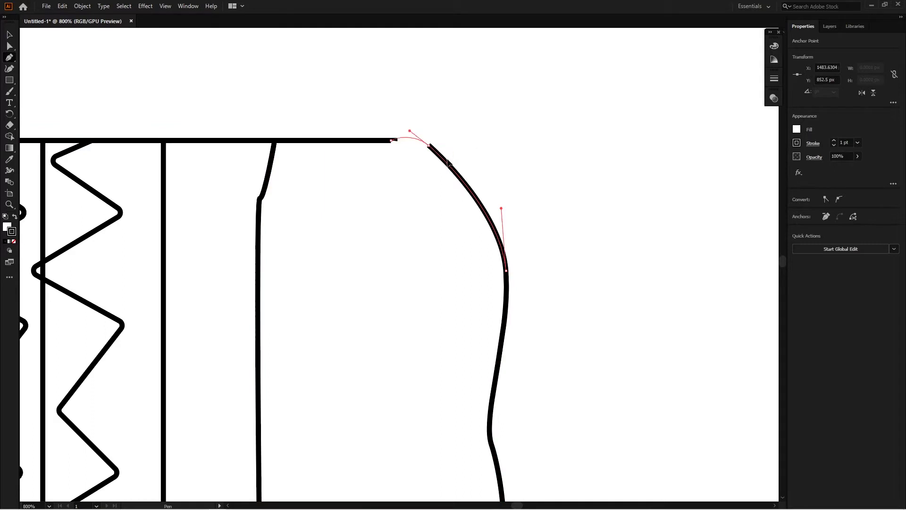
scroll(400, 329, down, 4)
Drag the tip's bottom-right curve anchor down and nudge it slightly lower.
key(a)
scroll(403, 350, up, 3)
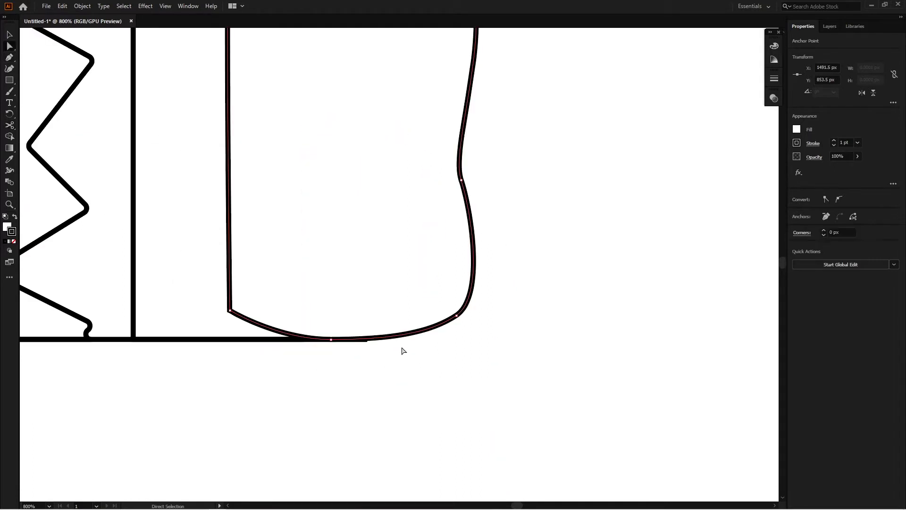
scroll(457, 317, up, 3)
drag(457, 317, 456, 325)
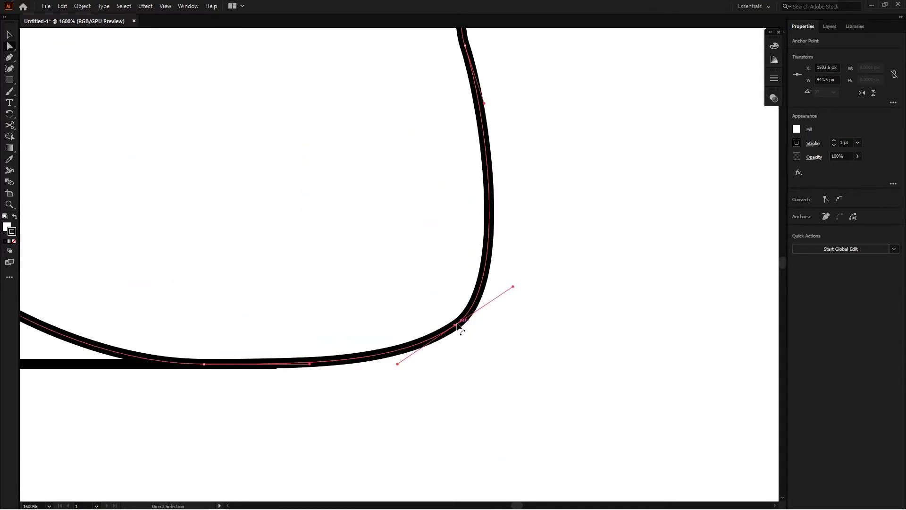
key(Down)
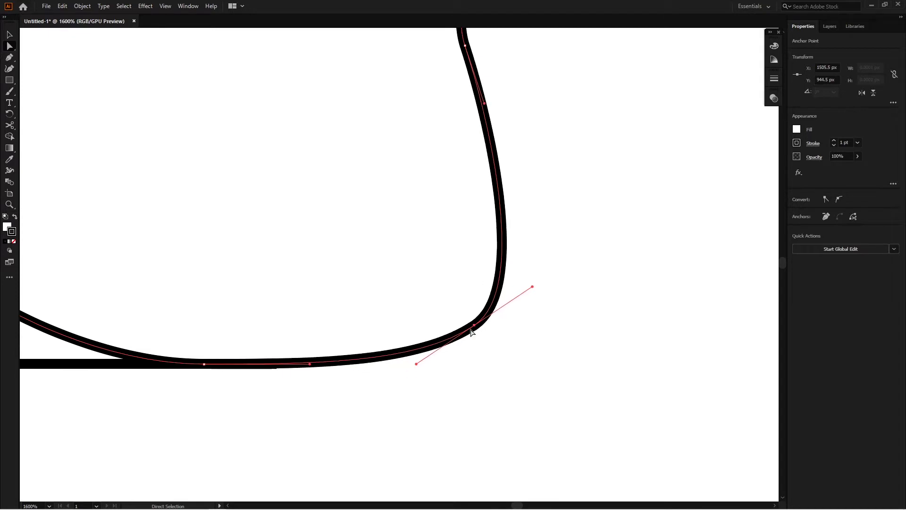
Send the wavy tip shape backward so the band's vertical line shows inside it.
click(507, 332)
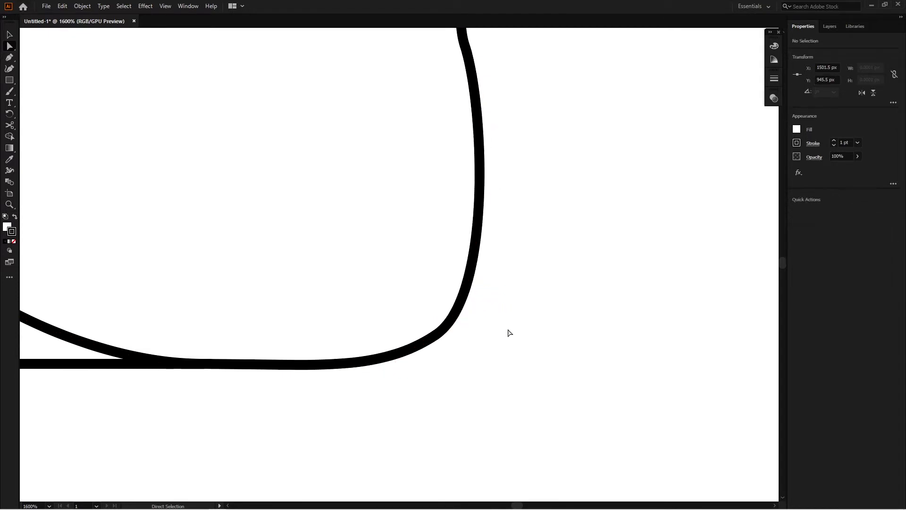
scroll(494, 331, down, 5)
key(ctrl+equal)
click(458, 287)
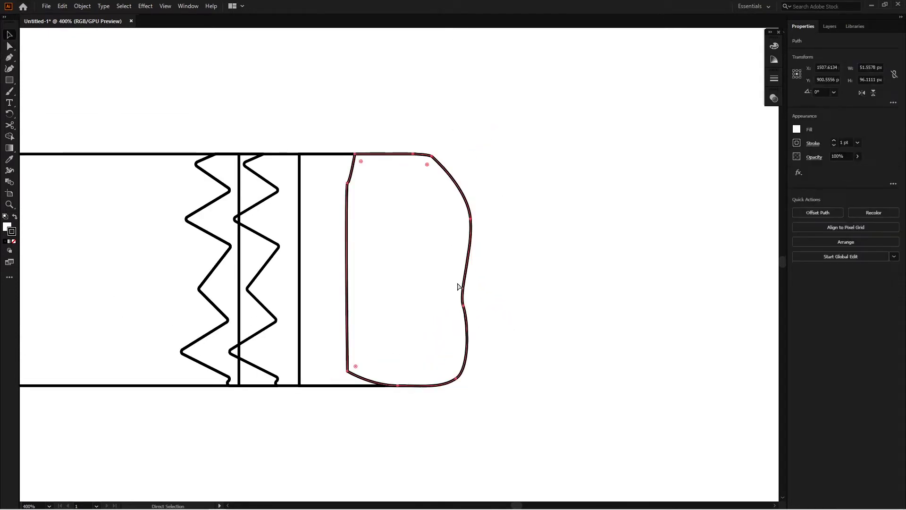
key(ctrl+shift+bracketleft)
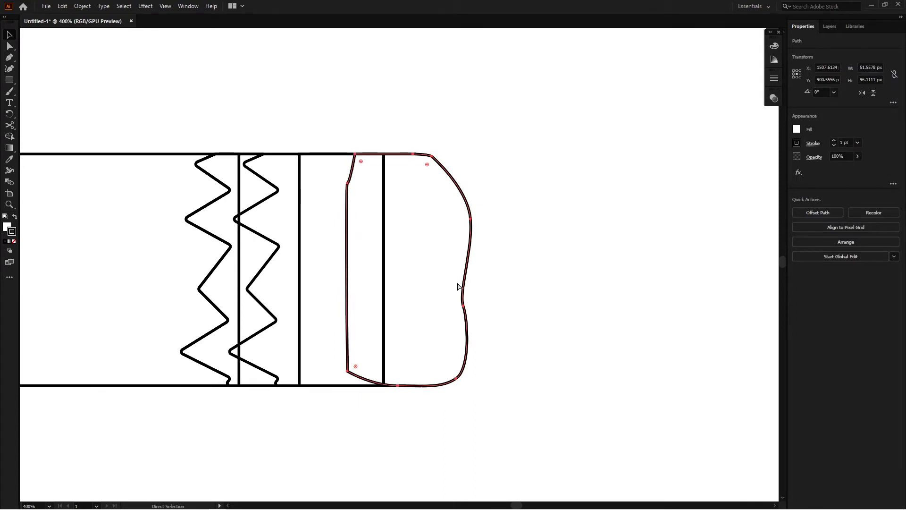
click(544, 261)
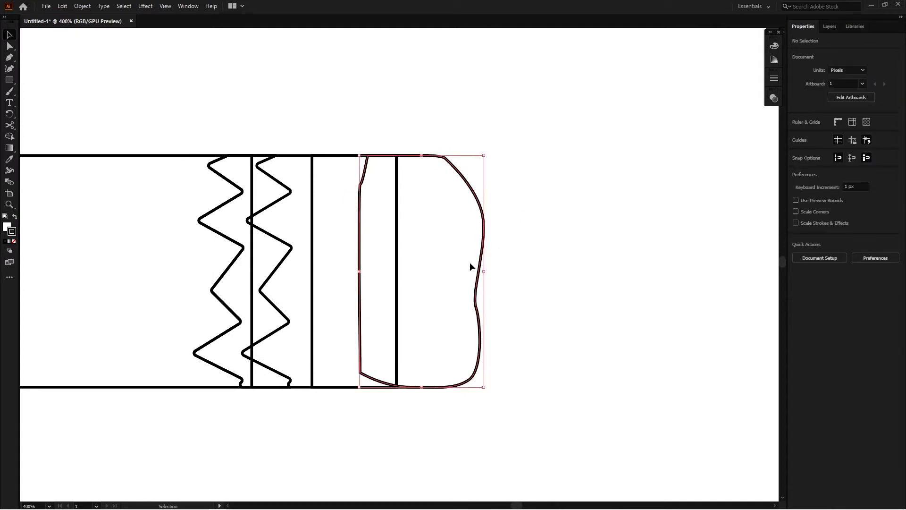
Alt-drag a copy of the tip outline to the left and nudge it right twice.
drag(469, 264, 447, 263)
key(Right)
key(Right)
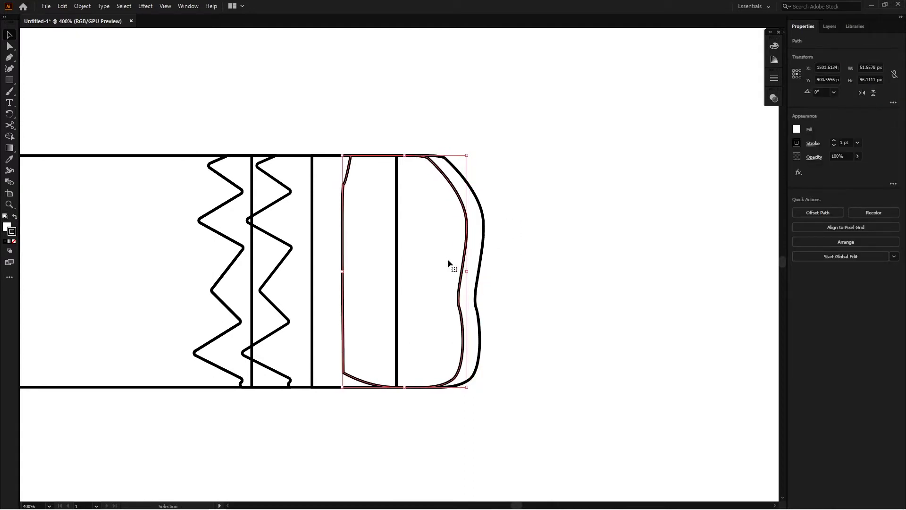
key(Right)
click(520, 253)
Move the copied outline's curved left edge rightward so it nests inside the original.
click(477, 246)
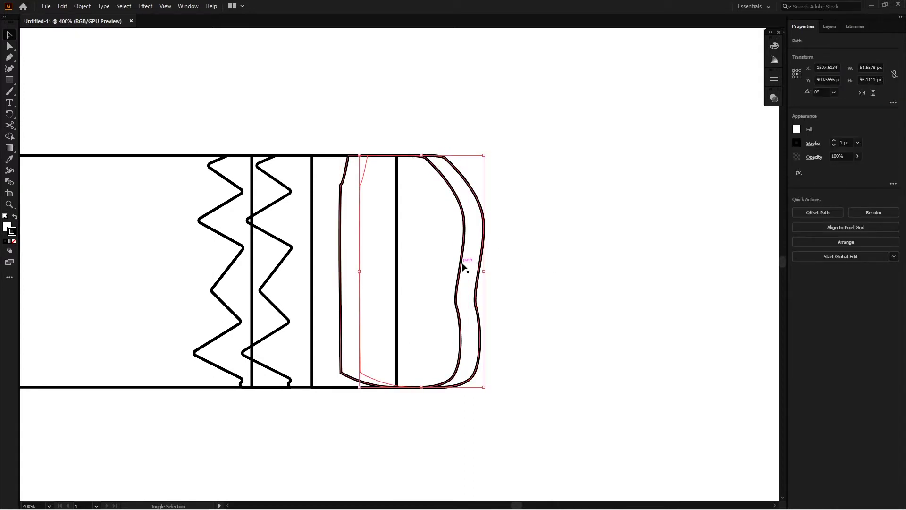
drag(339, 271, 360, 272)
click(554, 284)
click(456, 236)
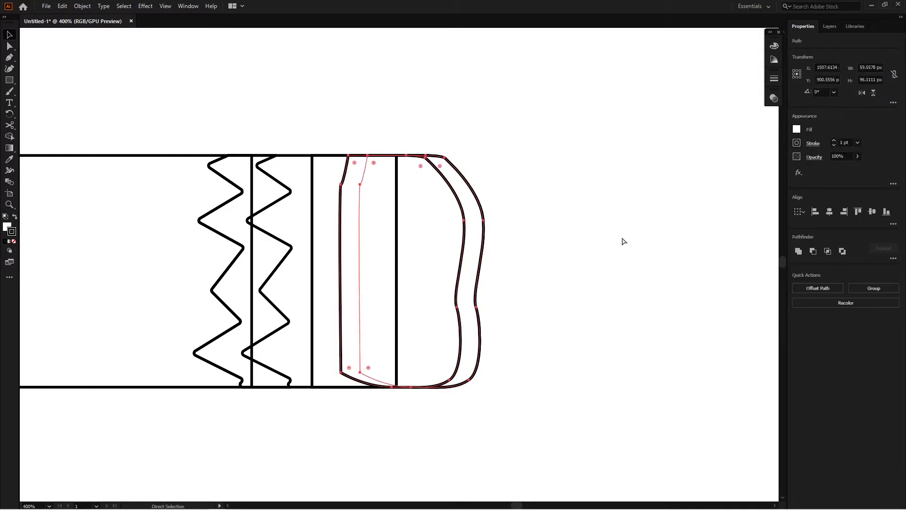
key(ctrl+shift+a)
drag(416, 240, 501, 252)
click(362, 236)
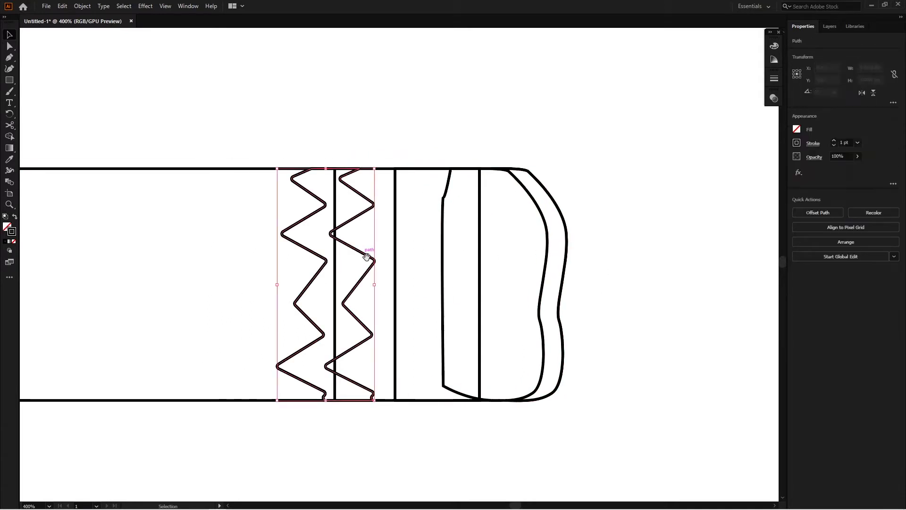
drag(395, 252, 371, 240)
key(ctrl+shift+a)
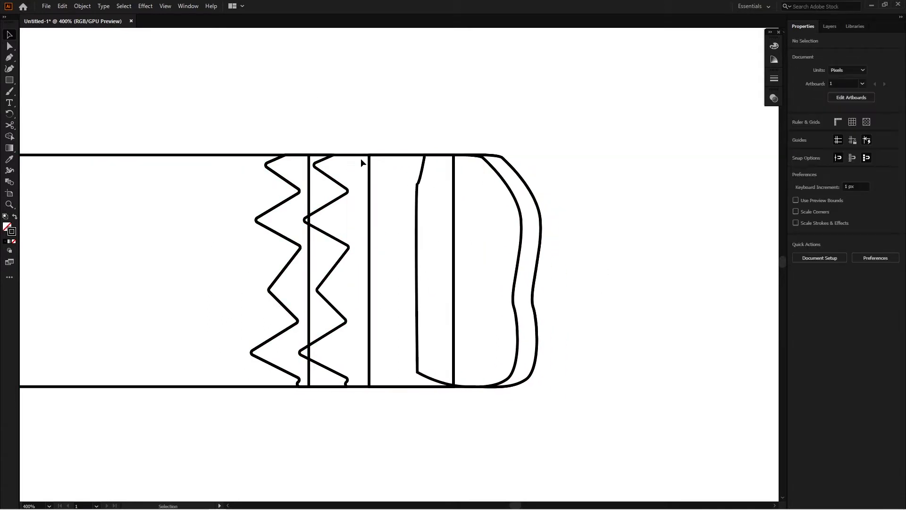
Reflect a copy of the left zigzag line and nudge it right beside the tip.
key(a)
click(453, 180)
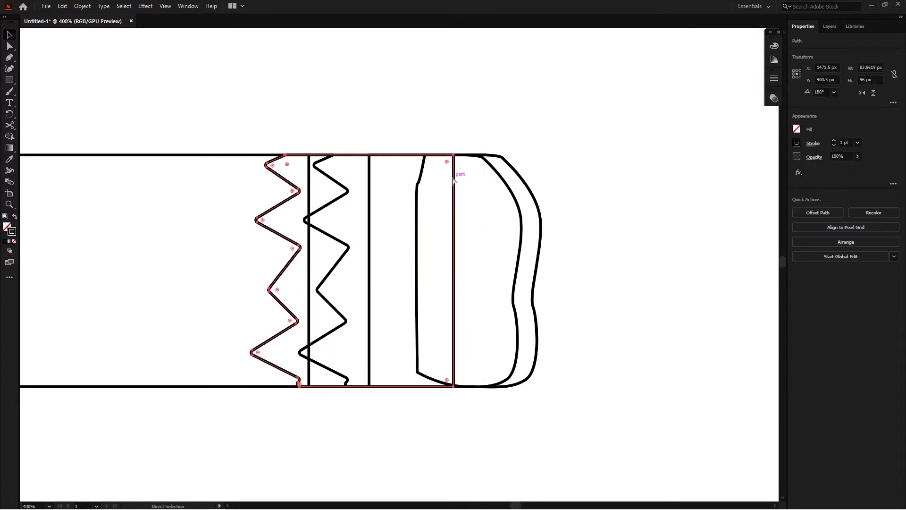
right_click(453, 180)
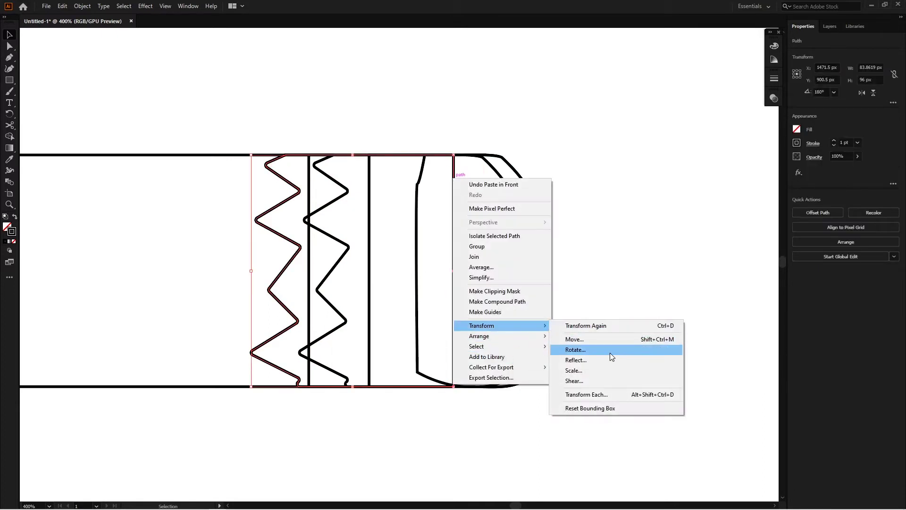
click(610, 352)
click(545, 310)
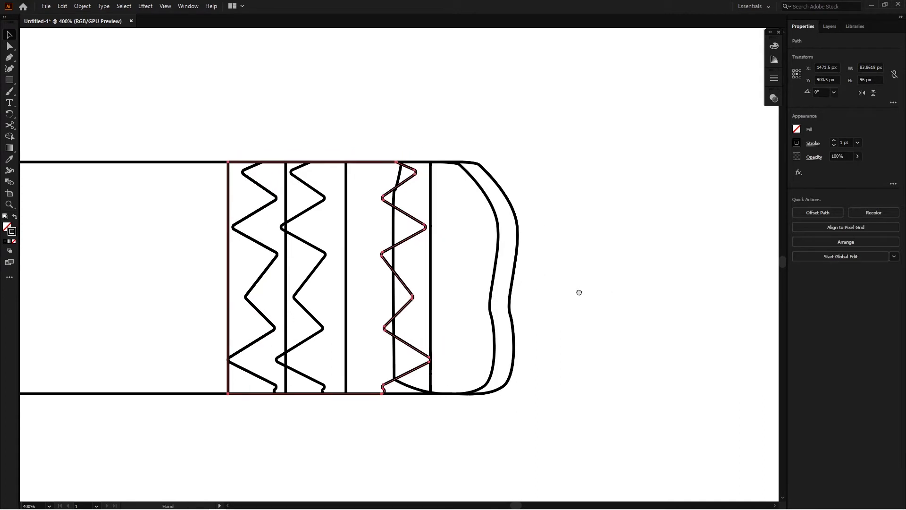
key(Right)
key(Right)
key(Right)
key(Right)
key(Right)
key(Right)
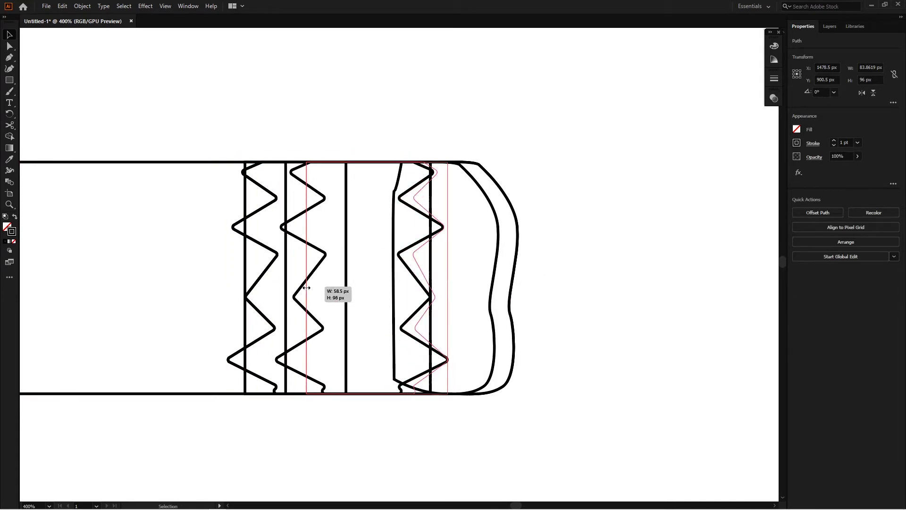
scroll(525, 273, down, 2)
click(523, 272)
scroll(523, 272, down, 2)
scroll(515, 278, down, 1)
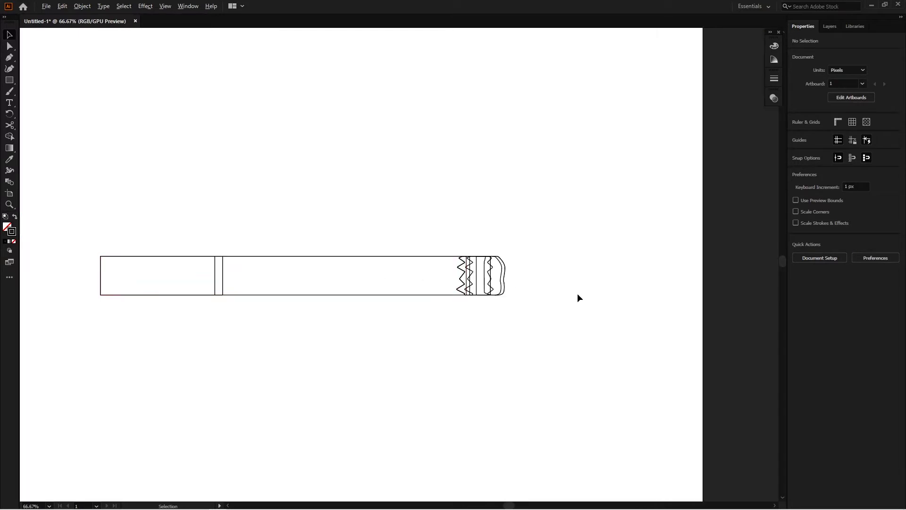
Eyedropper-fill the filter orange, the narrow ring grey and the body light grey.
scroll(577, 293, down, 1)
drag(469, 307, 502, 311)
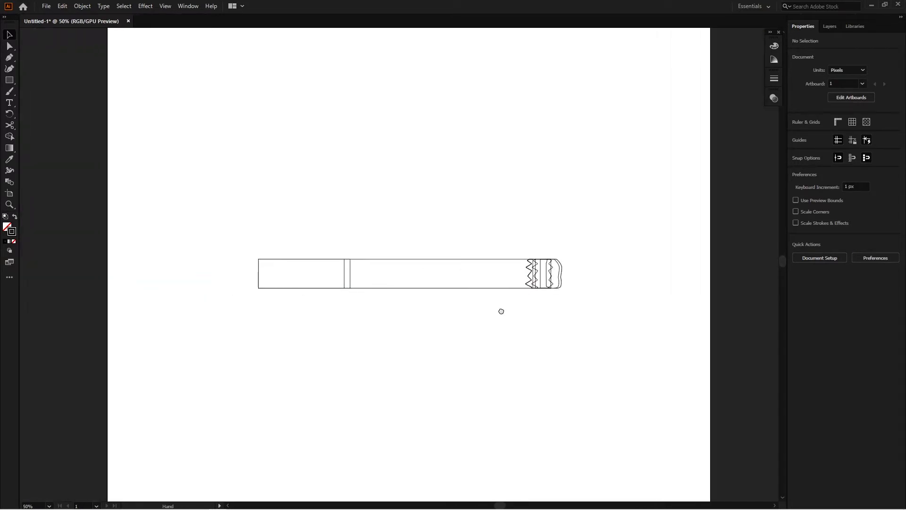
click(827, 27)
click(791, 50)
drag(437, 199, 457, 283)
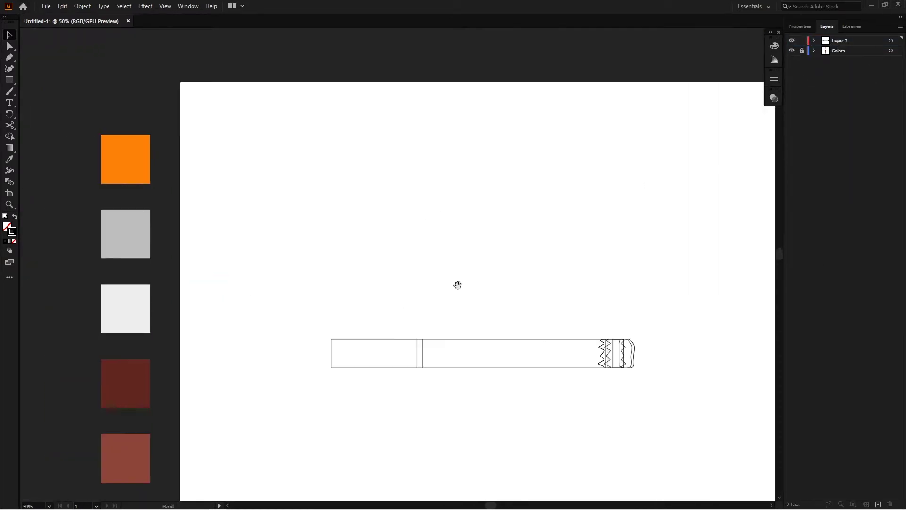
click(357, 338)
click(96, 156)
key(v)
drag(391, 348, 356, 320)
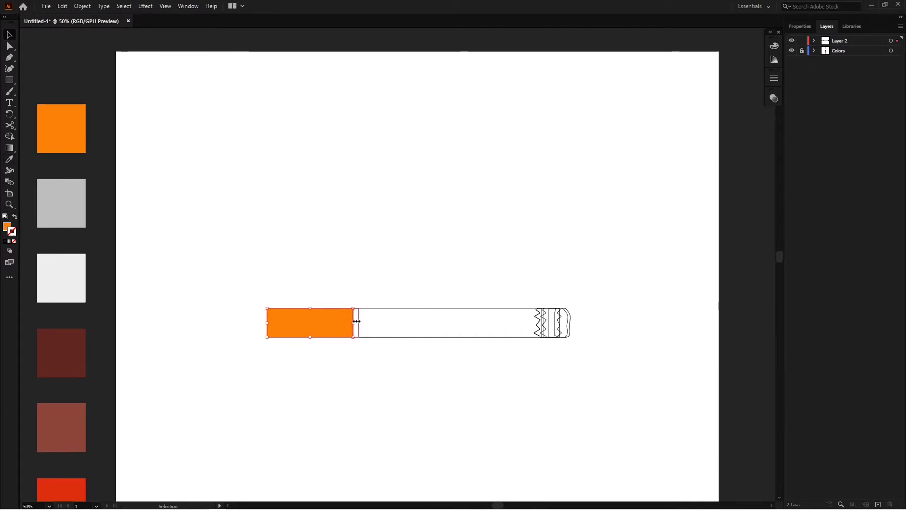
key(v)
click(426, 262)
mouse_move(401, 280)
mouse_down()
mouse_move(426, 261)
mouse_move(411, 245)
mouse_move(430, 219)
mouse_up()
key(i)
click(86, 259)
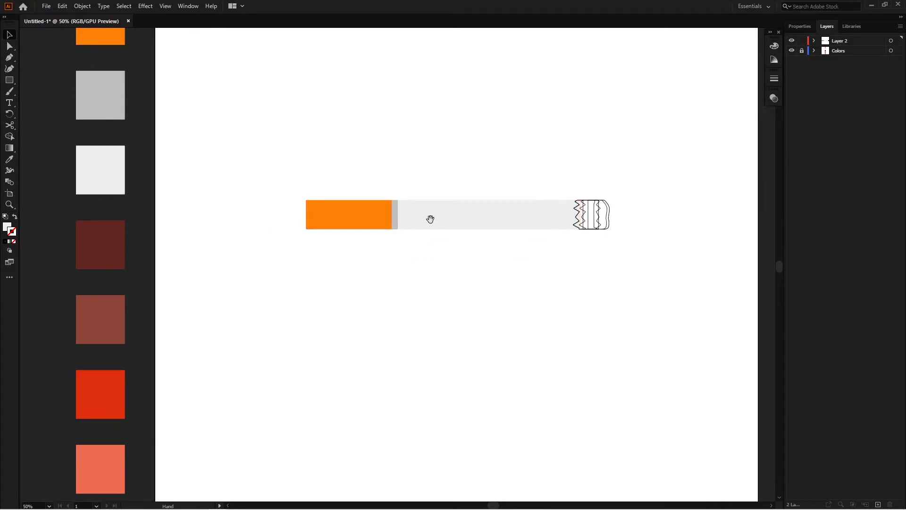
Fill the rounded tip red, the strip beside it brown and the zigzag end dark maroon.
drag(483, 255, 607, 247)
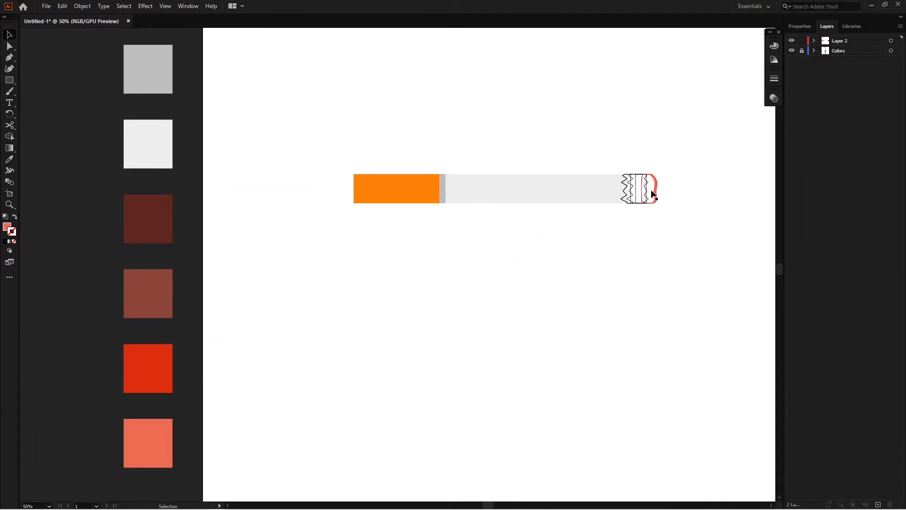
key(i)
click(171, 368)
key(v)
drag(509, 295, 462, 323)
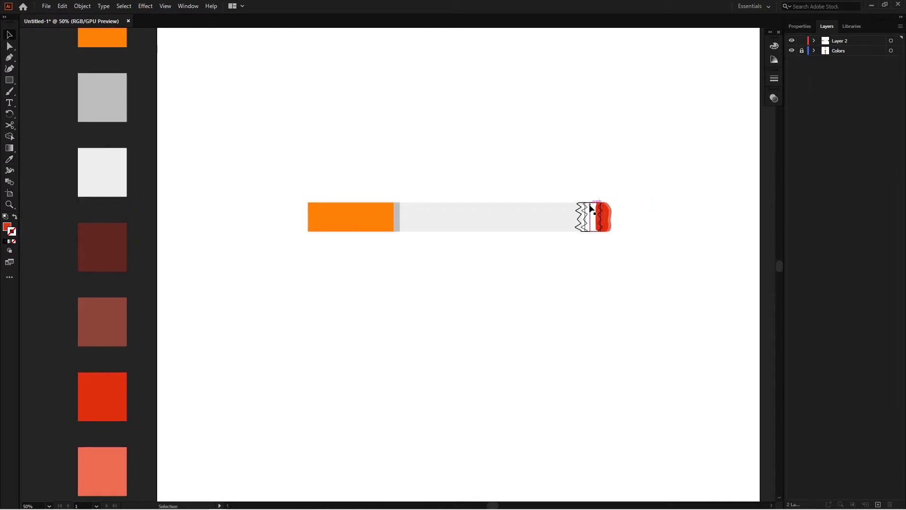
key(i)
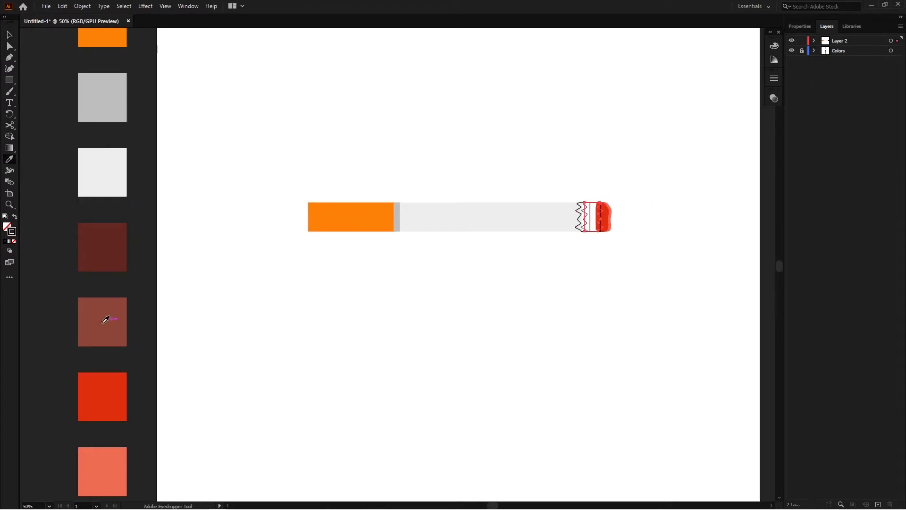
click(108, 318)
key(i)
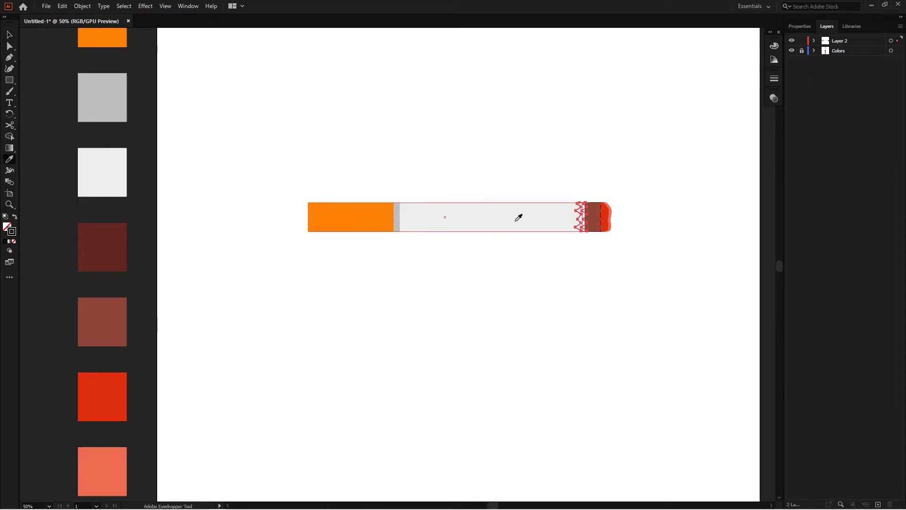
click(118, 257)
Try widening the brown rectangle leftward, undo it, and reapply the brown fill.
key(v)
drag(522, 295, 488, 313)
scroll(551, 247, up, 3)
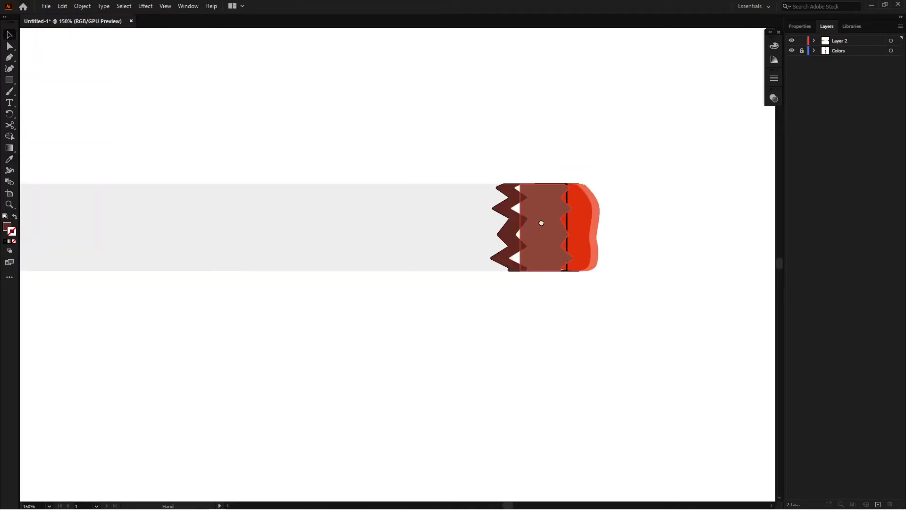
scroll(551, 247, up, 1)
drag(514, 230, 500, 230)
scroll(561, 251, up, 2)
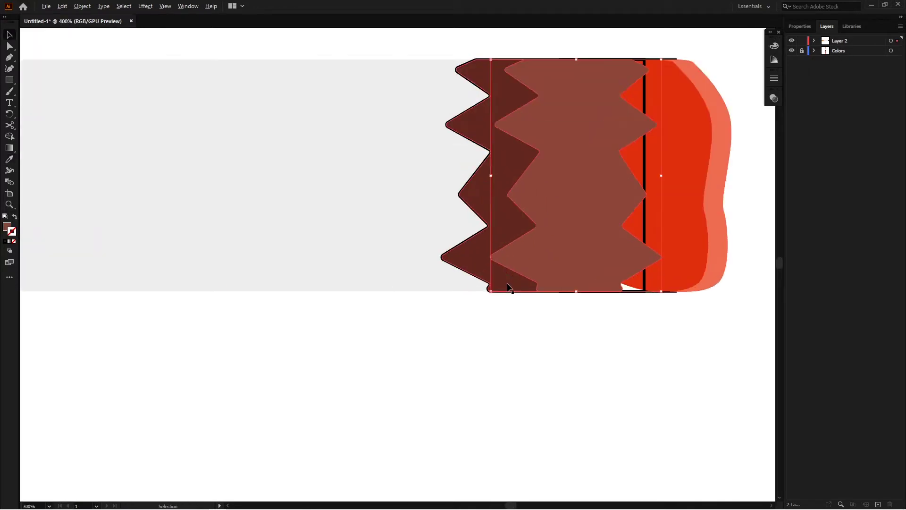
scroll(561, 251, up, 2)
key(a)
key(ctrl+z)
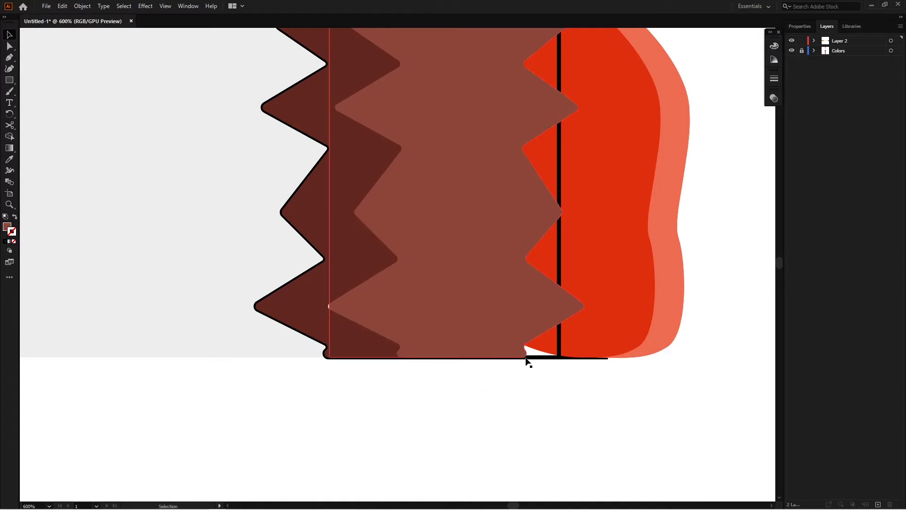
key(v)
scroll(486, 364, down, 2)
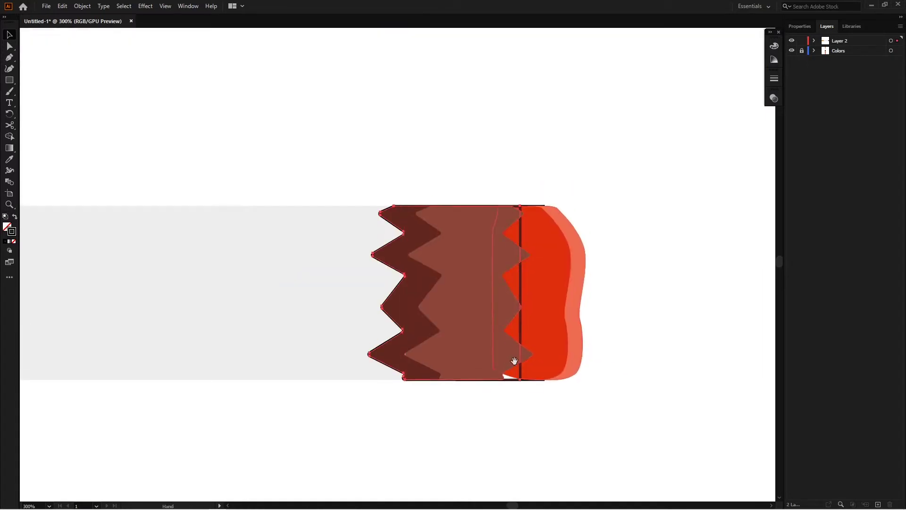
key(i)
scroll(483, 325, down, 2)
click(484, 320)
key(v)
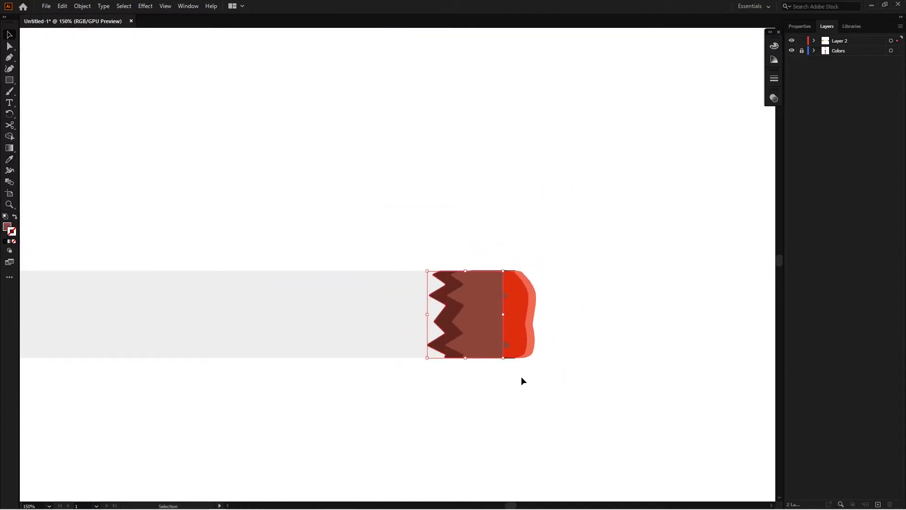
Inspect the brown strip and red tip shapes by selecting each in turn.
scroll(488, 318, up, 2)
scroll(512, 340, up, 2)
click(468, 279)
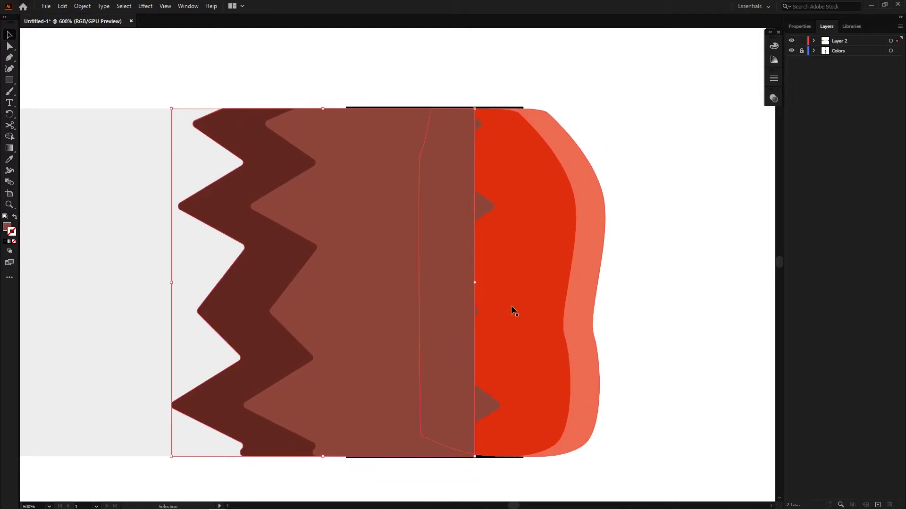
key(a)
key(v)
click(535, 482)
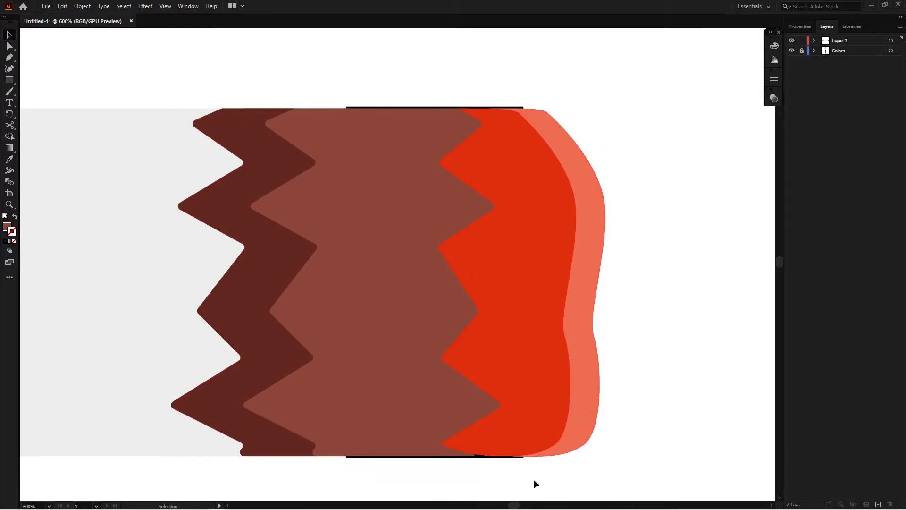
click(480, 458)
scroll(465, 371, down, 2)
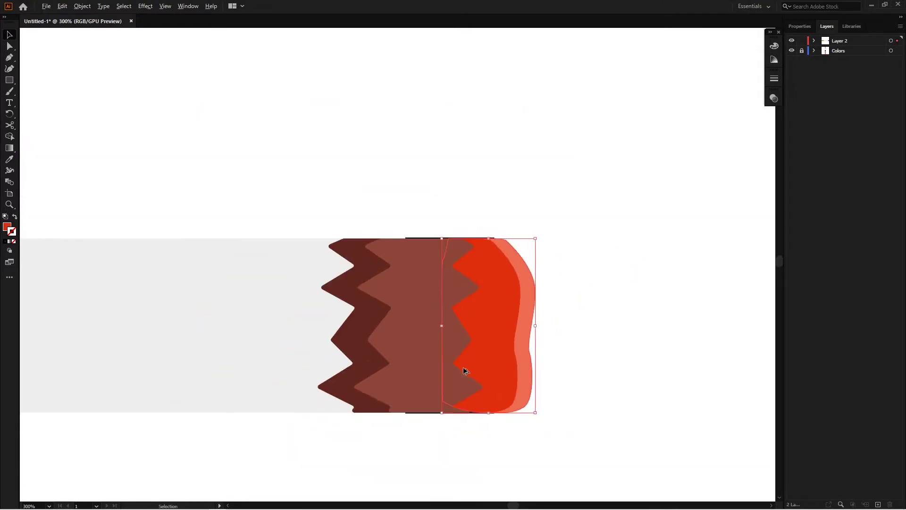
scroll(468, 436, up, 3)
click(465, 432)
scroll(333, 382, up, 3)
scroll(330, 378, down, 5)
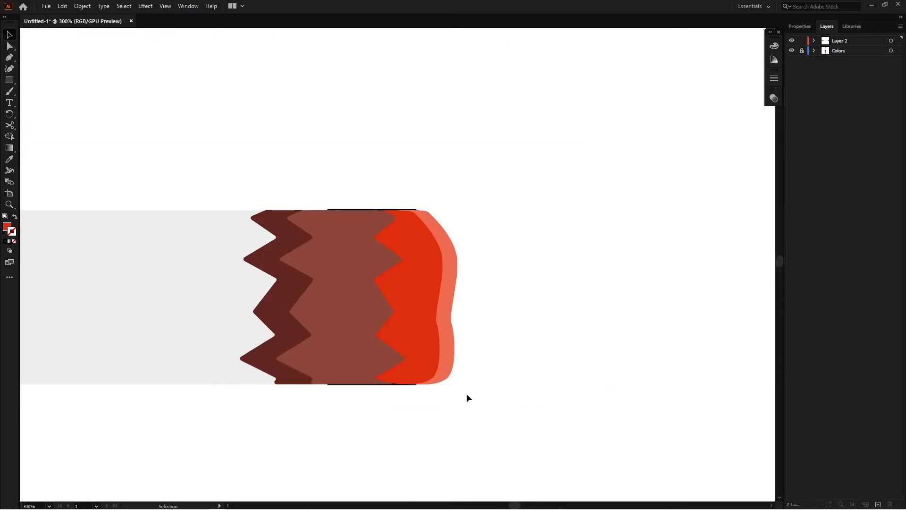
scroll(359, 213, up, 1)
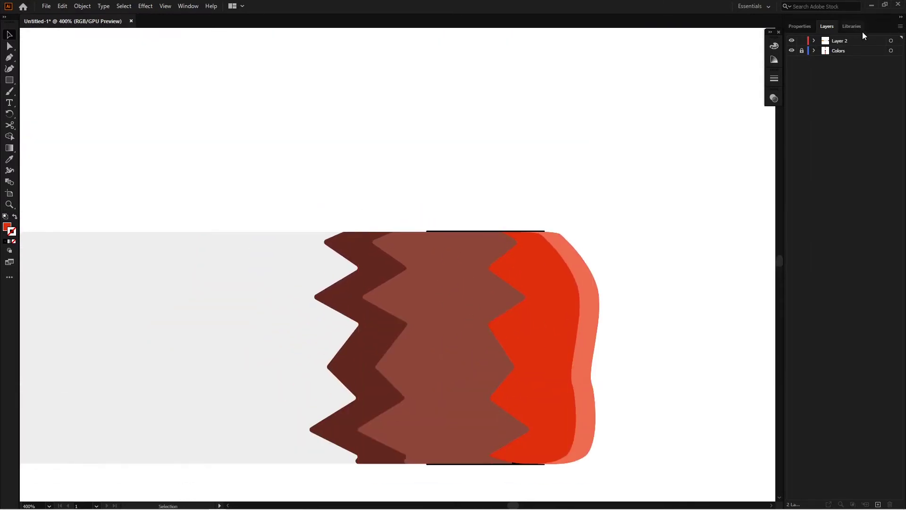
Locate the stray rectangle in Layer 2 of the Layers panel and delete it.
click(852, 26)
click(813, 41)
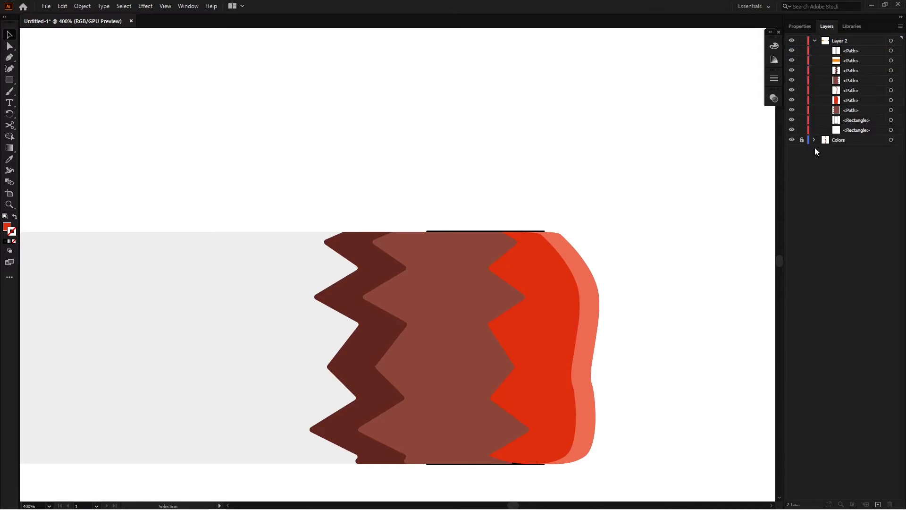
click(890, 120)
scroll(620, 187, down, 2)
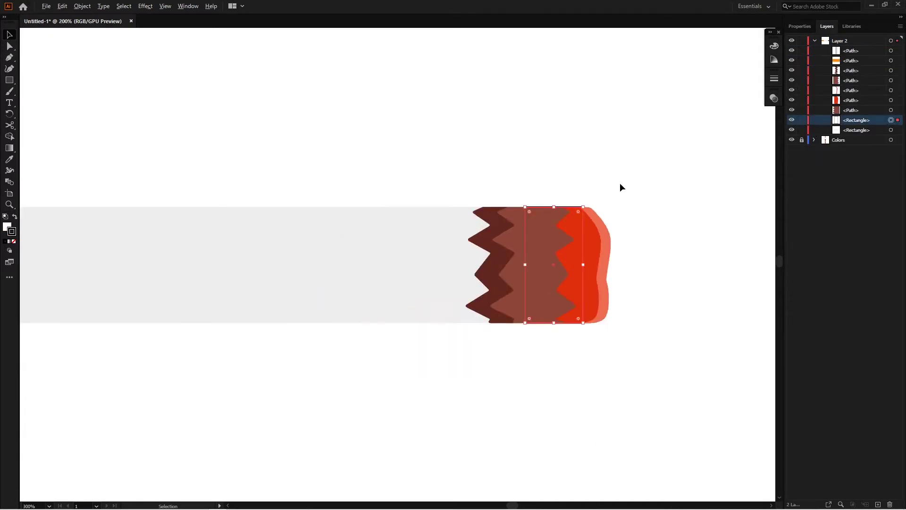
key(a)
scroll(608, 287, up, 2)
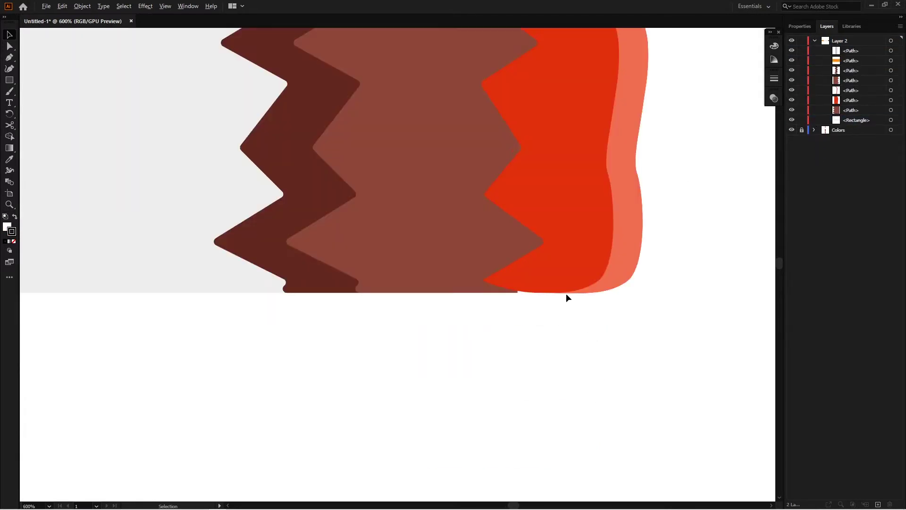
scroll(565, 293, up, 2)
click(562, 309)
key(v)
scroll(535, 311, down, 2)
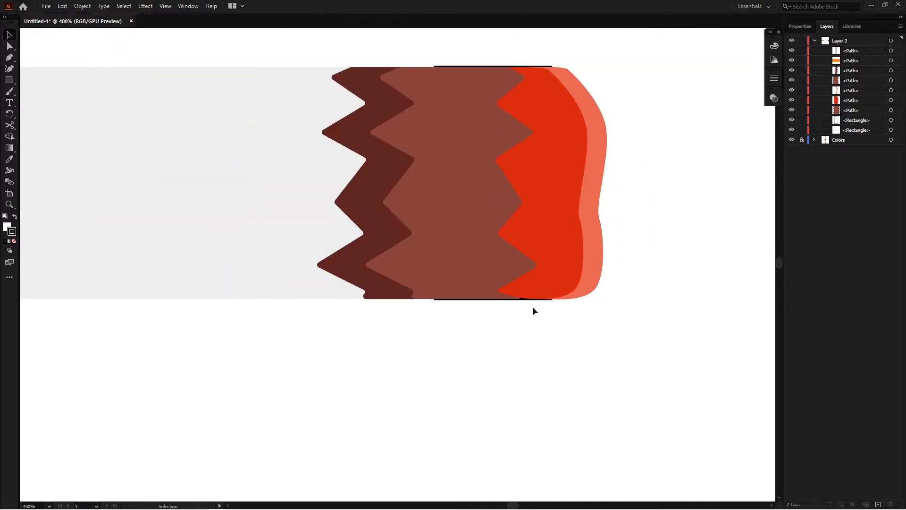
click(891, 119)
key(shift+Down)
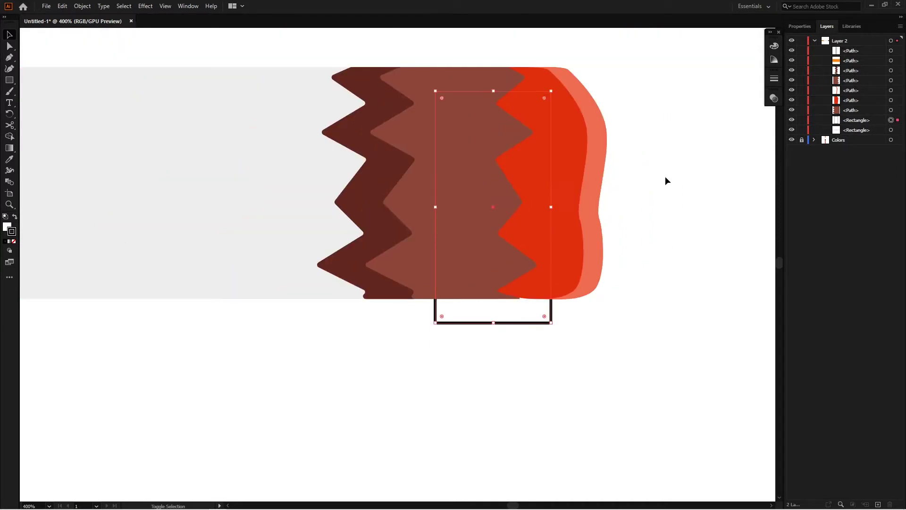
key(ctrl+z)
key(Delete)
Drag the red ember's bottom anchors so its bottom edge sits flush with the cigarette.
scroll(573, 263, up, 3)
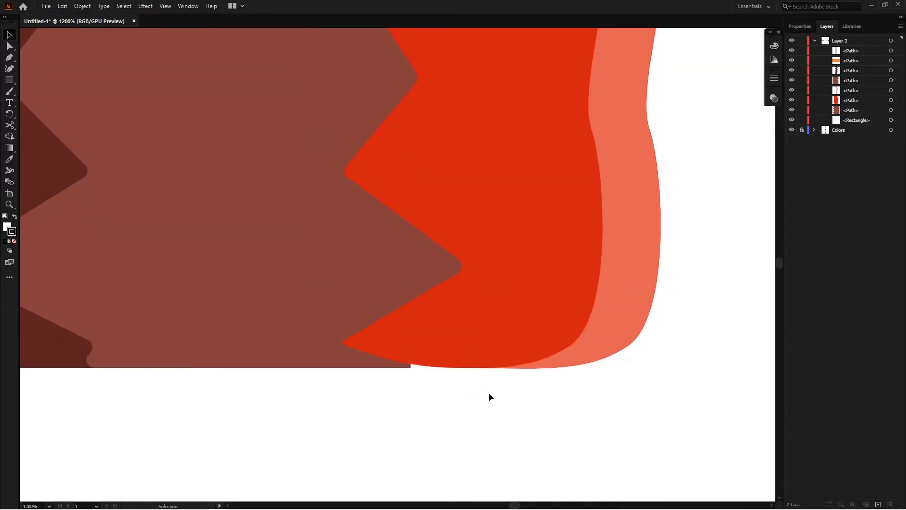
scroll(462, 380, up, 1)
click(449, 342)
key(a)
drag(241, 323, 237, 353)
scroll(483, 378, up, 1)
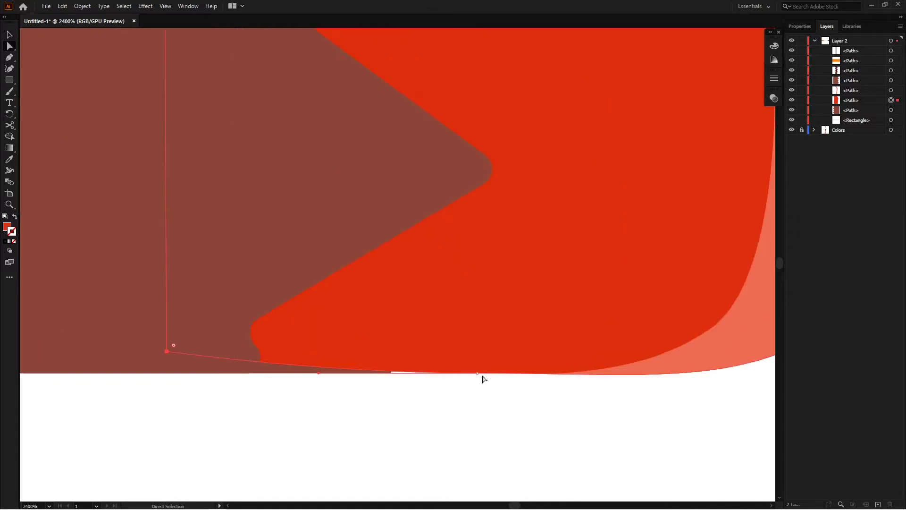
drag(478, 373, 477, 384)
key(ctrl+z)
drag(166, 366, 166, 357)
scroll(370, 402, down, 5)
scroll(486, 301, down, 3)
scroll(512, 318, down, 1)
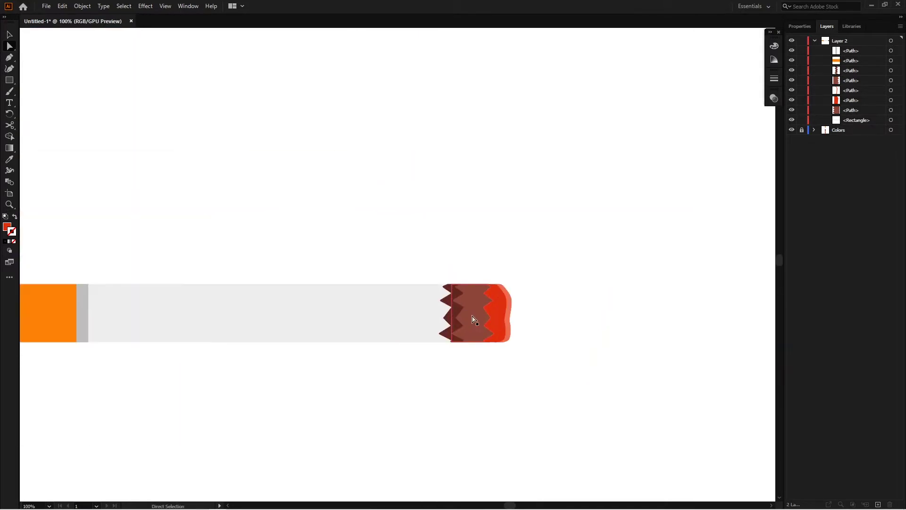
key(v)
scroll(467, 234, down, 2)
scroll(341, 253, up, 1)
Switch to the Paintbrush and set its stroke colour to near-white F9F9F9.
scroll(324, 253, left, 2)
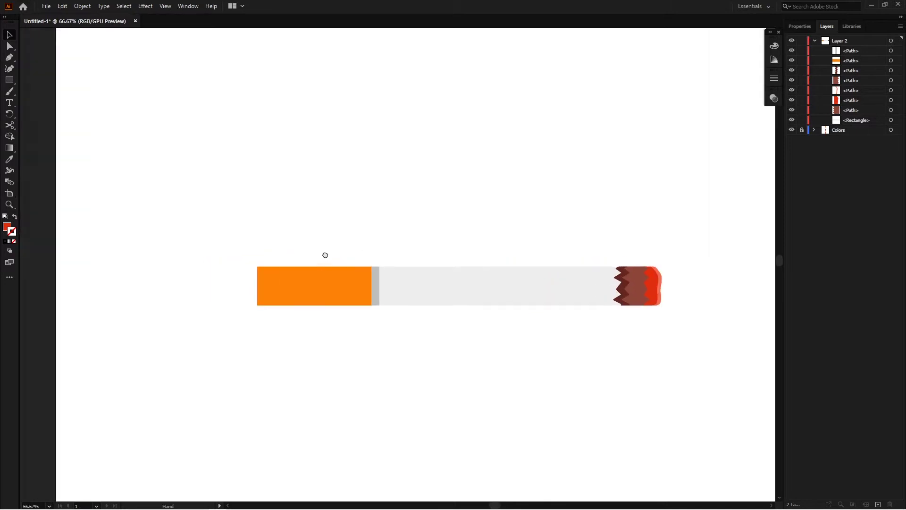
scroll(279, 285, up, 1)
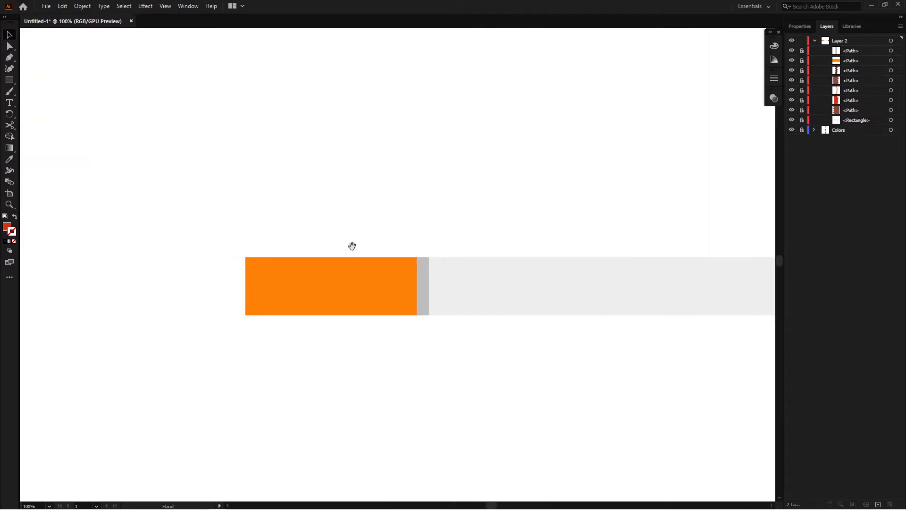
drag(352, 246, 364, 245)
key(b)
scroll(293, 275, up, 1)
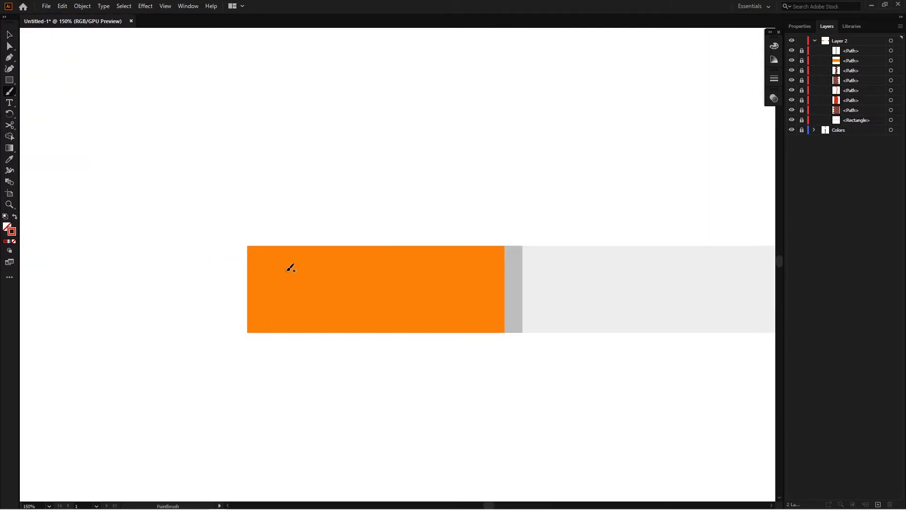
drag(288, 271, 278, 263)
key(ctrl+z)
click(774, 45)
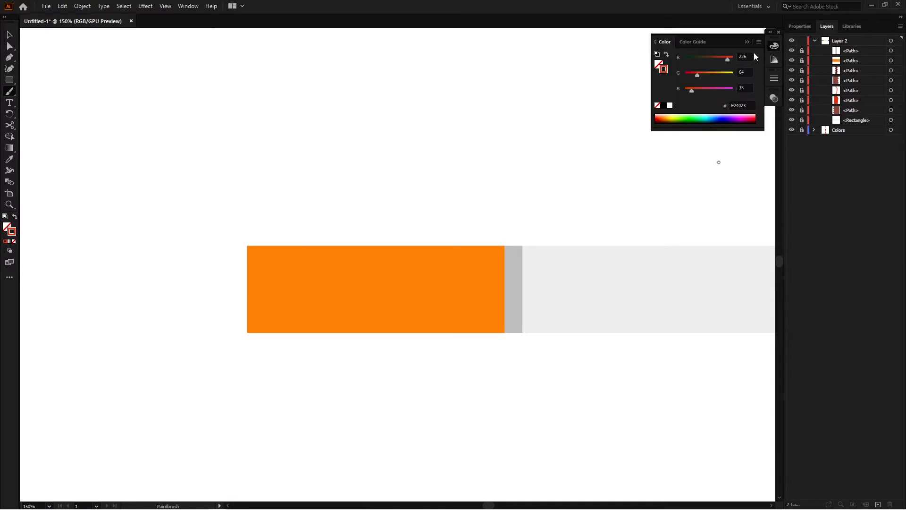
double_click(664, 69)
text(F9F9F9)
key(Return)
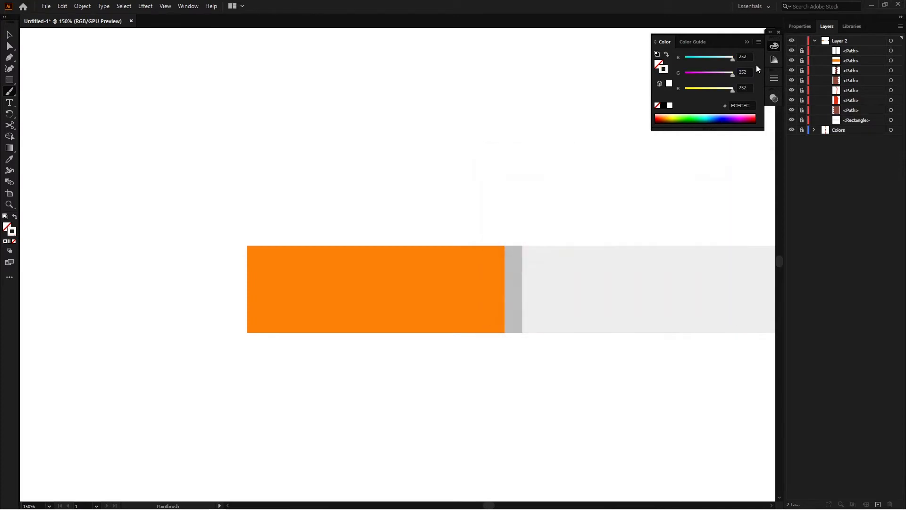
Paint nine short white dashes across the left end of the orange filter.
scroll(328, 285, up, 1)
drag(241, 246, 244, 249)
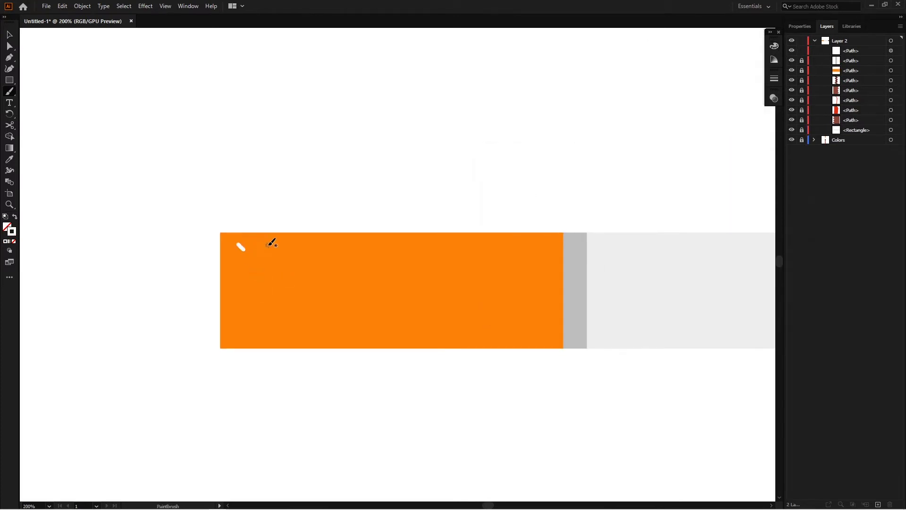
drag(341, 257, 348, 261)
drag(294, 270, 286, 278)
mouse_move(242, 306)
mouse_down()
mouse_move(252, 314)
mouse_move(314, 304)
mouse_up()
drag(235, 275, 247, 281)
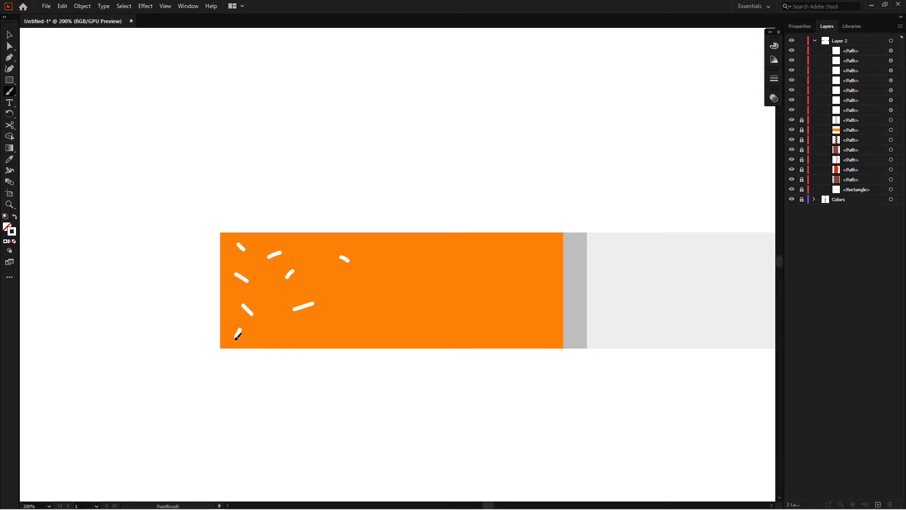
drag(238, 336, 282, 341)
drag(267, 302, 260, 306)
drag(365, 290, 336, 301)
drag(354, 269, 367, 277)
Undo the unwanted dashes and repaint replacement white dashes on the filter.
key(ctrl+z)
key(ctrl+z)
key(ctrl+z)
key(ctrl+z)
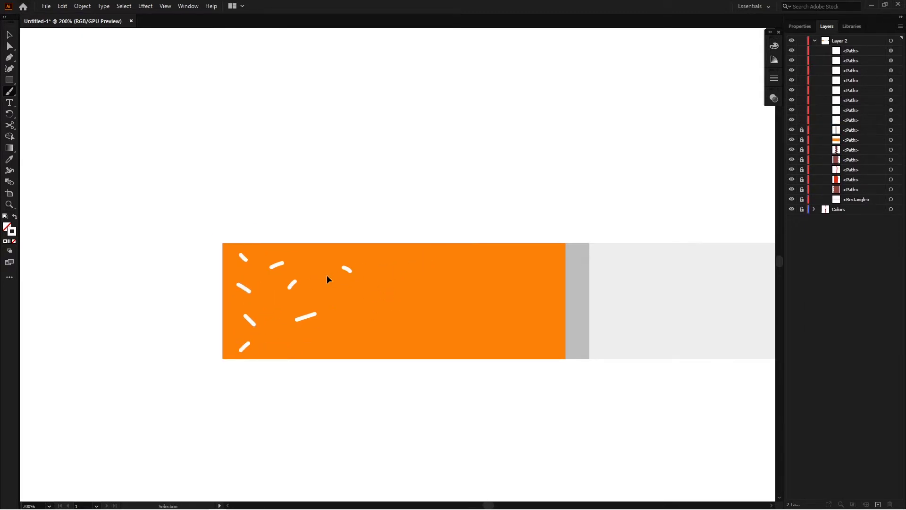
key(ctrl+z)
key(ctrl+z)
key(ctrl+z)
key(ctrl+z)
key(ctrl+z)
key(ctrl+z)
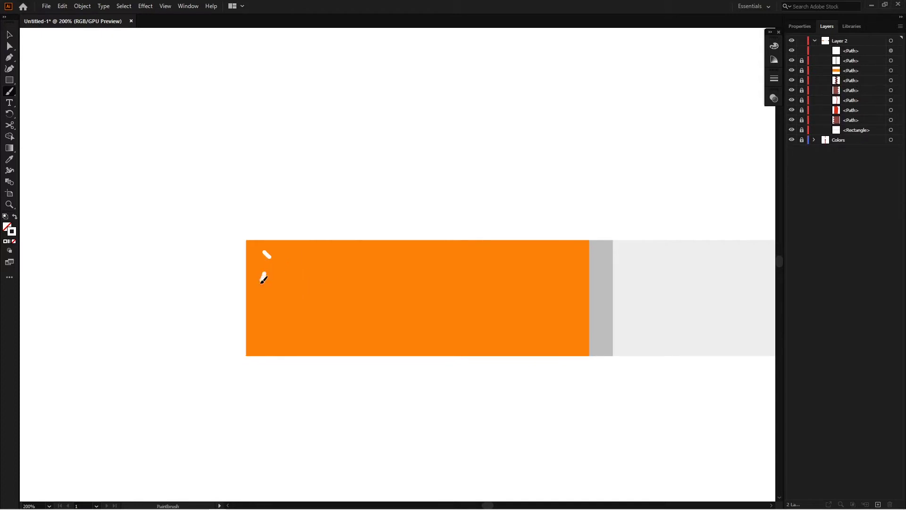
mouse_move(285, 273)
mouse_down()
mouse_move(296, 281)
mouse_move(296, 246)
mouse_up()
key(ctrl+z)
key(ctrl+z)
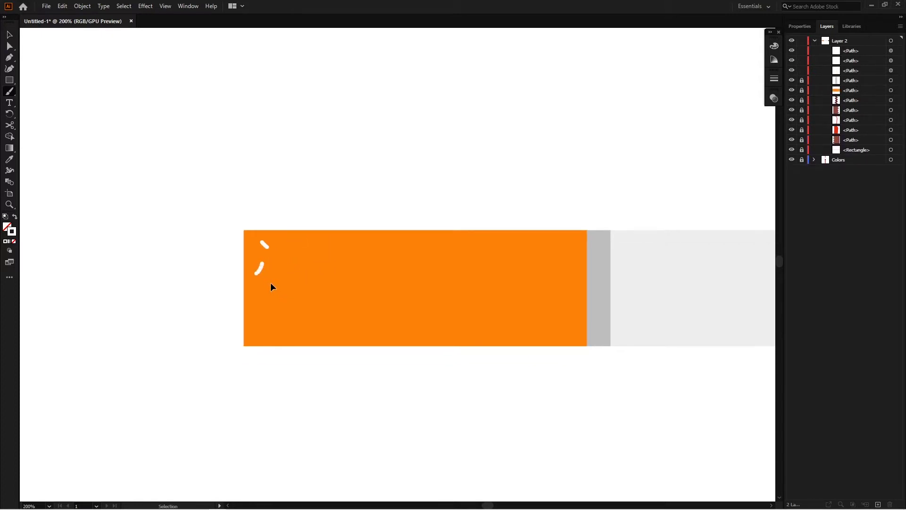
key(ctrl+z)
mouse_move(255, 288)
mouse_down()
mouse_move(278, 309)
mouse_move(256, 327)
mouse_move(263, 344)
mouse_up()
drag(259, 312, 268, 320)
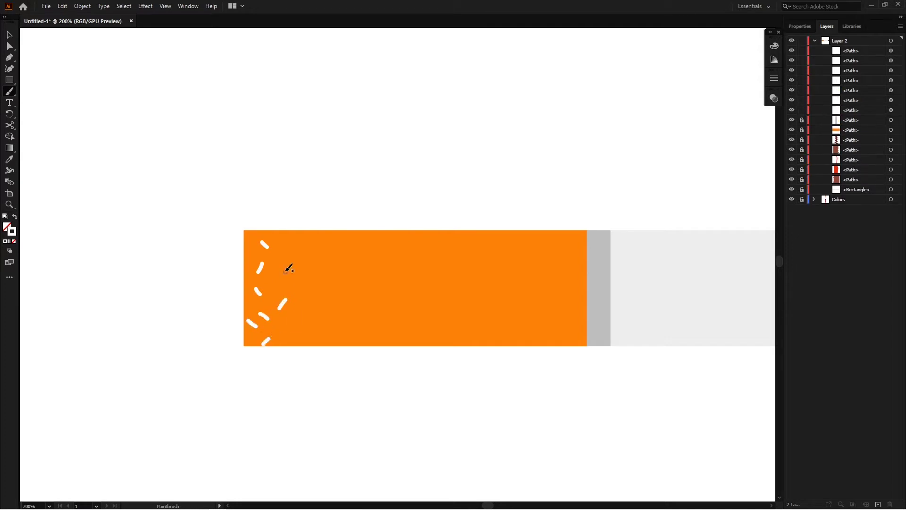
drag(288, 265, 275, 288)
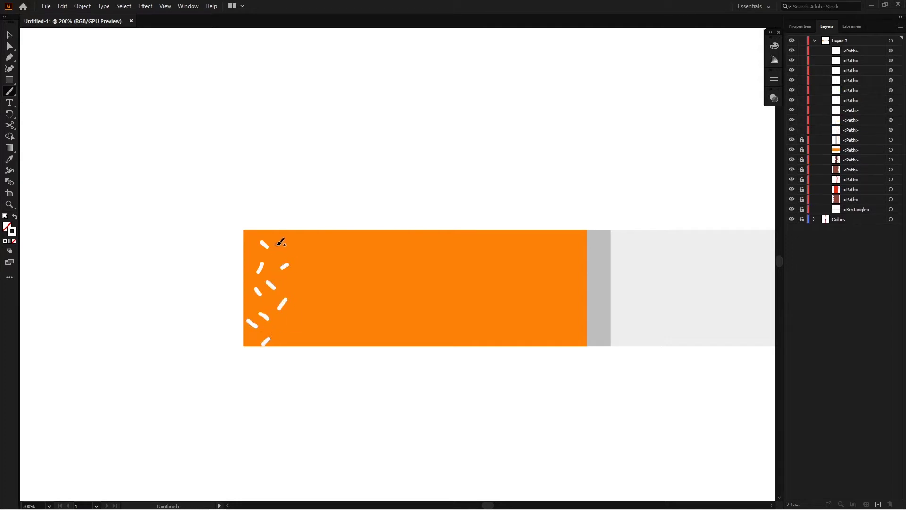
mouse_move(282, 240)
mouse_down()
mouse_move(297, 236)
mouse_move(283, 233)
mouse_up()
key(ctrl+z)
scroll(282, 242, up, 1)
scroll(318, 257, down, 1)
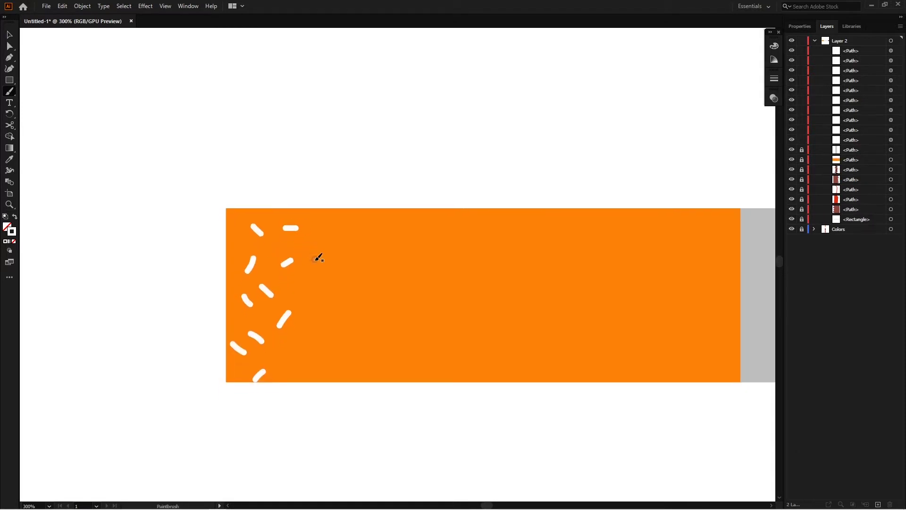
Add more white dashes across the filter, including its top-left corner.
drag(308, 269, 319, 276)
scroll(326, 285, down, 3)
mouse_move(317, 310)
mouse_down()
mouse_move(310, 315)
mouse_move(314, 294)
mouse_up()
mouse_move(289, 331)
mouse_down()
mouse_move(297, 338)
mouse_move(283, 327)
mouse_move(293, 334)
mouse_up()
scroll(289, 324, down, 1)
drag(256, 317, 274, 305)
scroll(275, 304, up, 2)
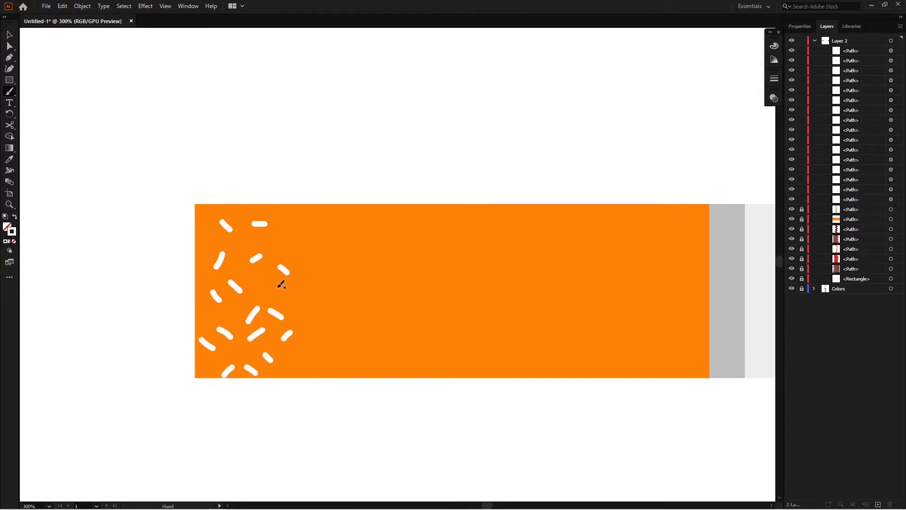
drag(201, 209, 207, 220)
scroll(302, 232, up, 1)
drag(283, 241, 298, 231)
drag(269, 261, 279, 268)
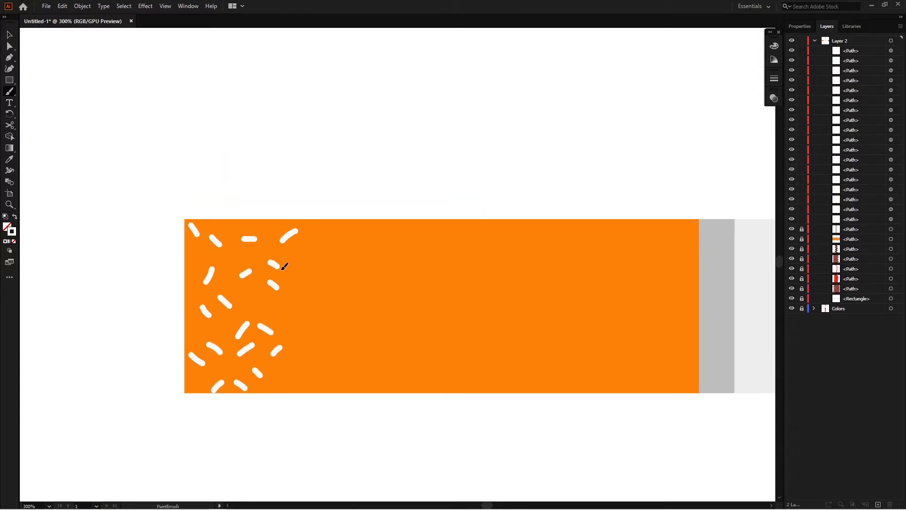
drag(252, 299, 270, 310)
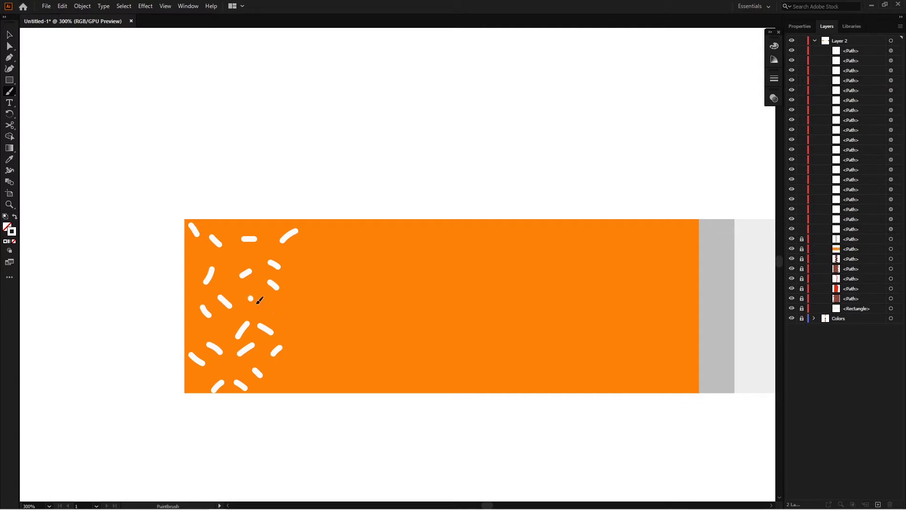
Switch to the Selection tool, zoom out and select all the white dashes.
key(v)
key(ctrl+minus)
key(ctrl+a)
Duplicate the dash pattern, mirror the copy horizontally and nudge it into place.
scroll(297, 349, up, 1)
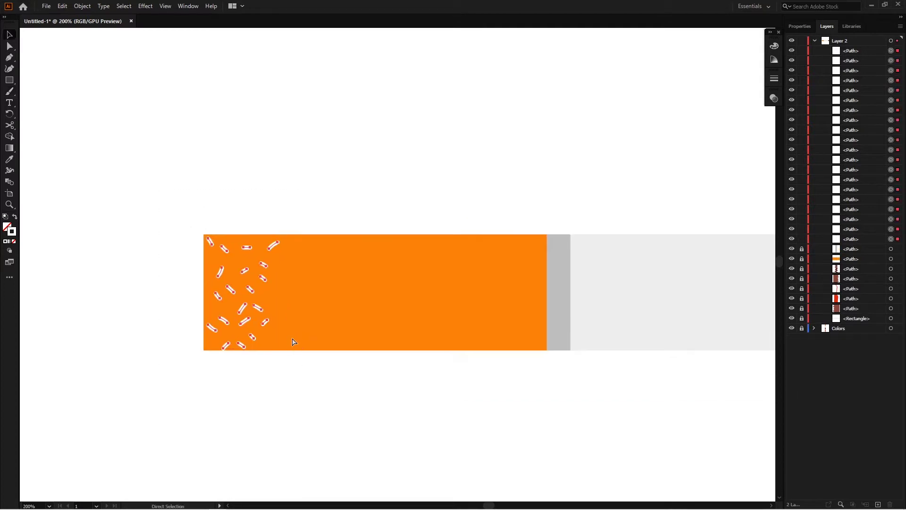
key(ctrl+c)
key(ctrl+f)
key(shift+Right)
key(shift+Right)
key(shift+Right)
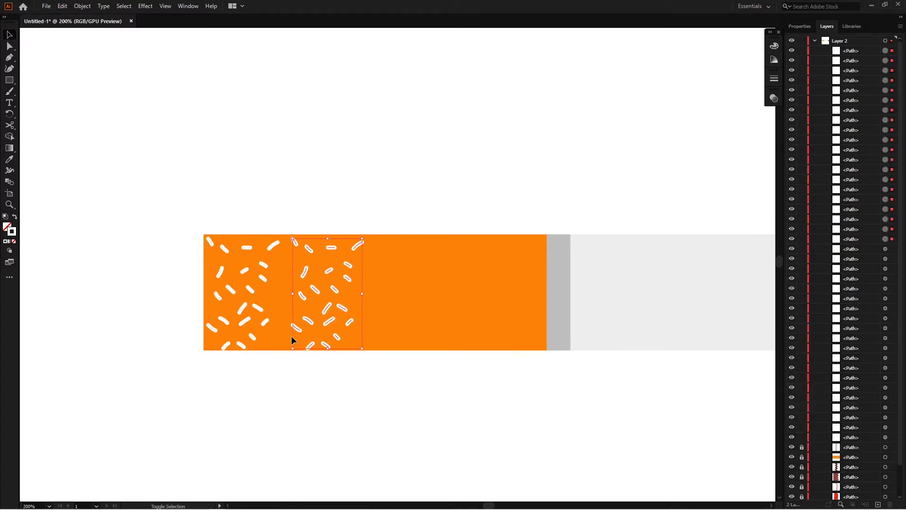
right_click(327, 310)
mouse_move(354, 444)
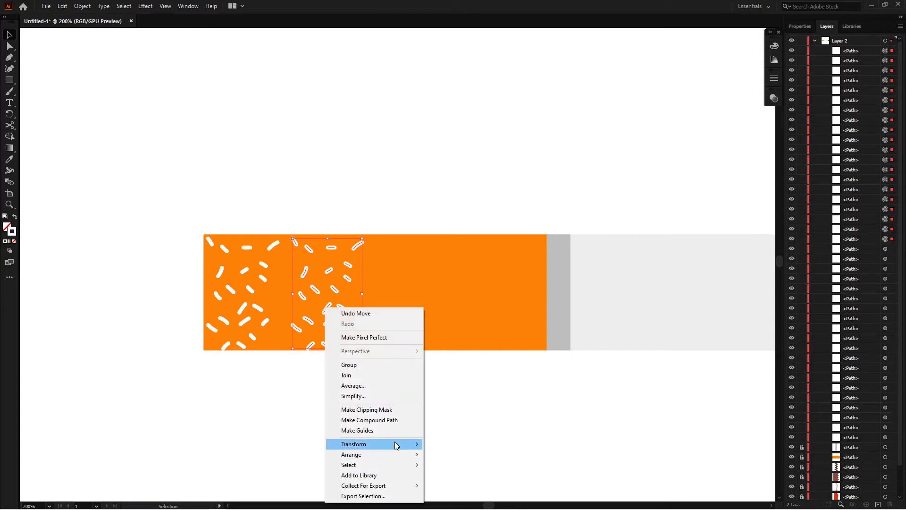
click(463, 405)
click(477, 200)
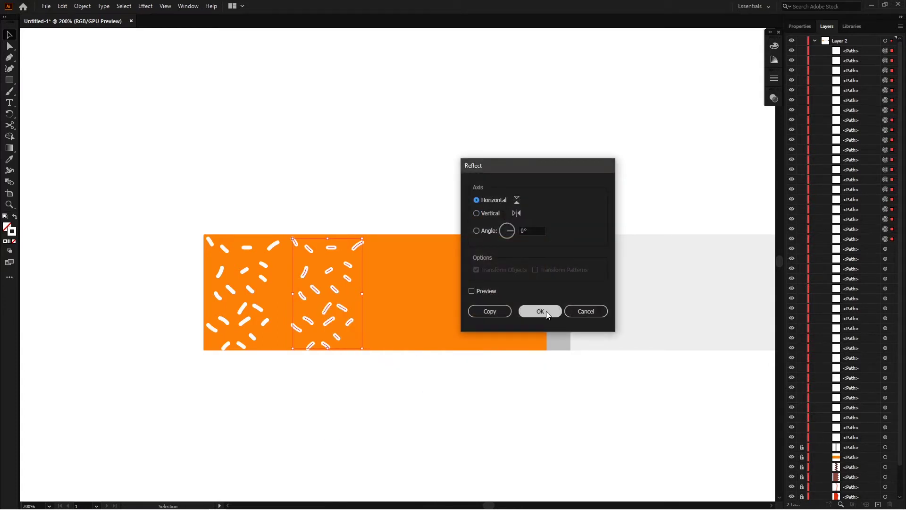
click(538, 310)
key(Left)
key(Left)
key(Left)
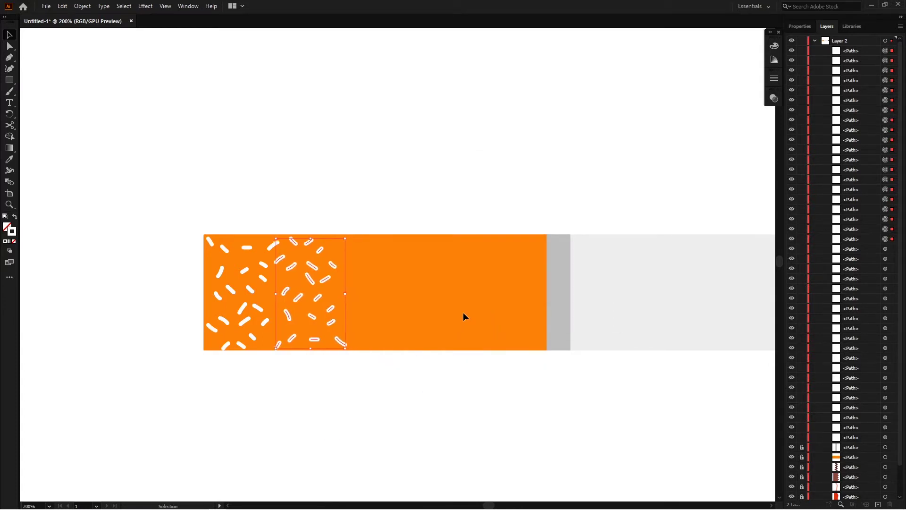
key(Left)
click(347, 354)
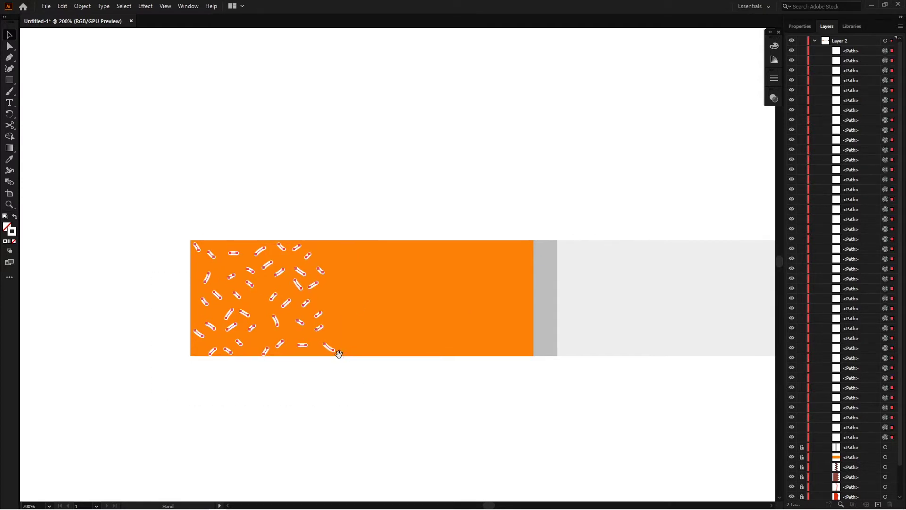
Place another mirrored copy of the dash pattern further right on the filter.
drag(316, 317, 465, 312)
right_click(458, 313)
mouse_move(487, 449)
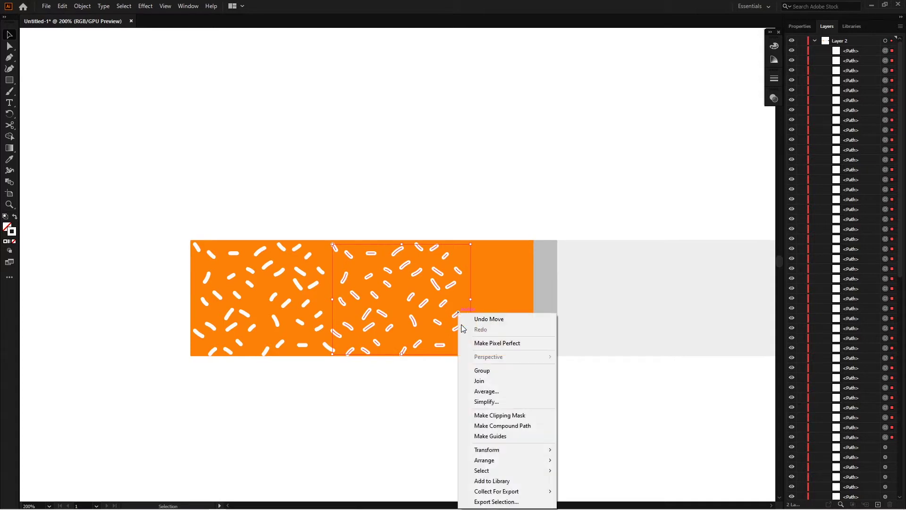
click(590, 402)
click(539, 310)
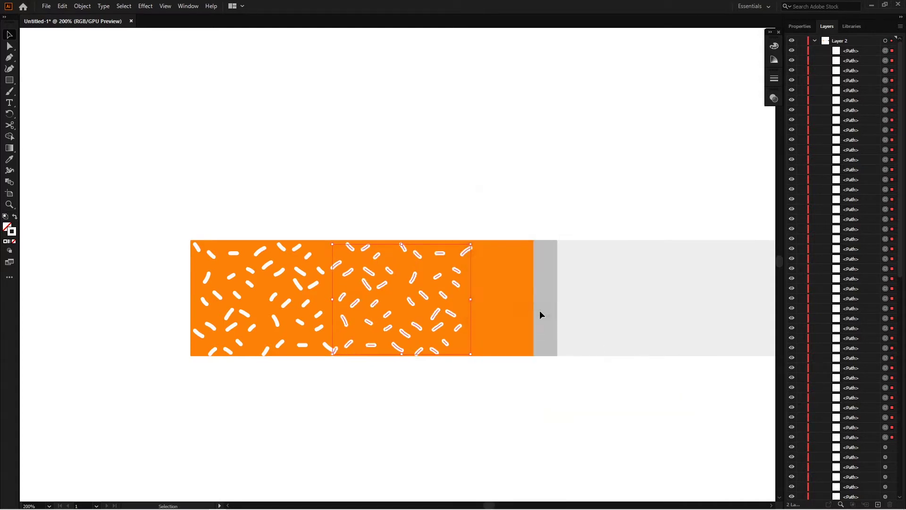
click(427, 401)
Paint extra white dashes by hand on the filter's right side.
key(ctrl+equal)
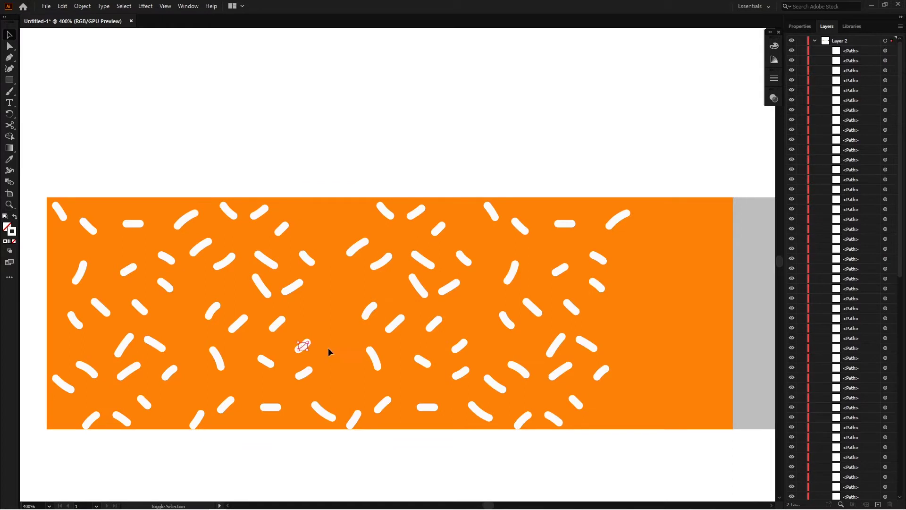
scroll(358, 207, down, 2)
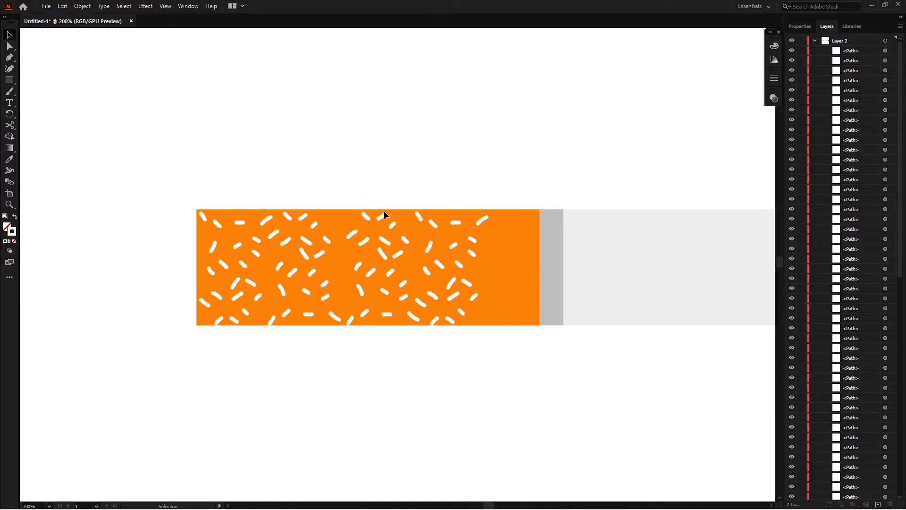
key(b)
scroll(328, 255, up, 1)
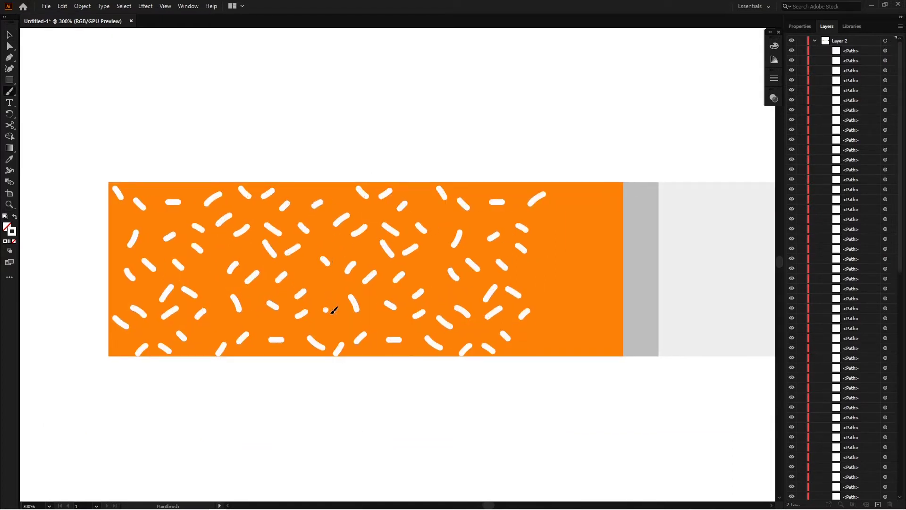
scroll(333, 310, right, 3)
mouse_move(483, 226)
mouse_down()
mouse_move(500, 233)
mouse_move(510, 214)
mouse_up()
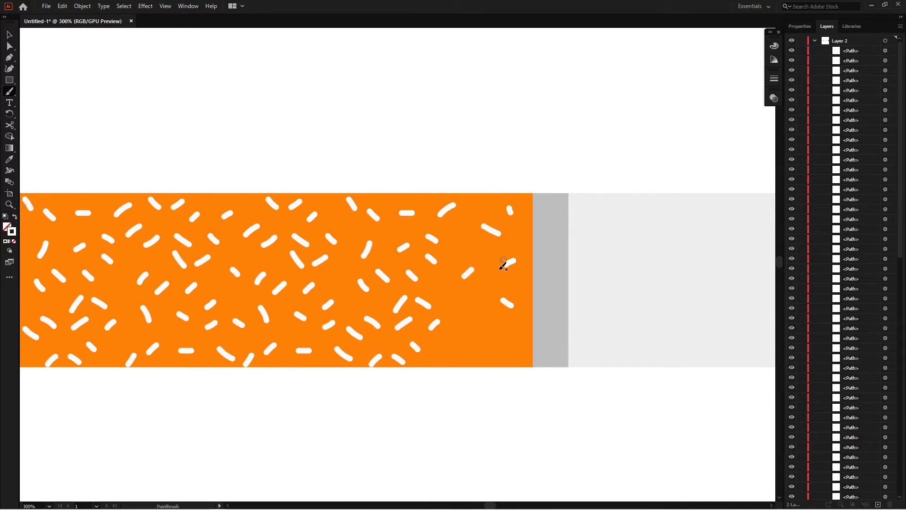
drag(463, 301, 475, 310)
drag(454, 353, 464, 347)
mouse_move(497, 349)
mouse_down()
mouse_move(509, 357)
mouse_move(525, 324)
mouse_up()
drag(471, 336, 469, 327)
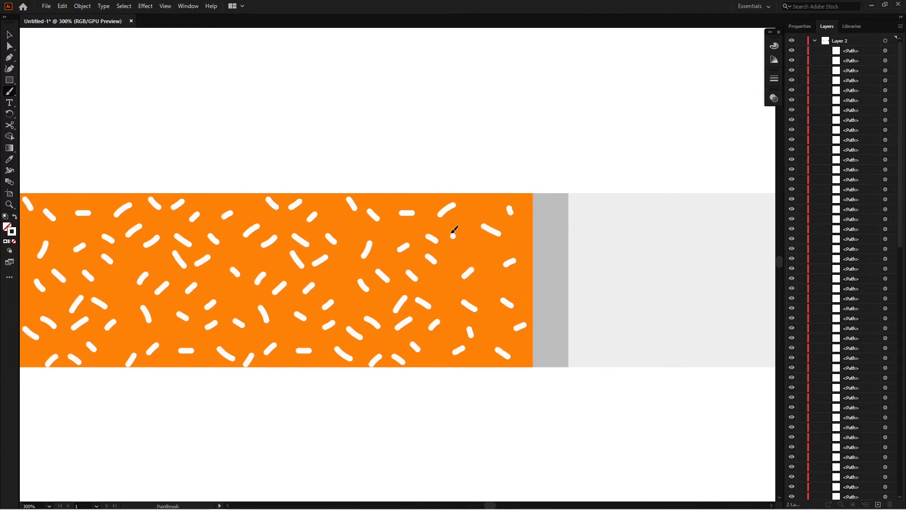
Fill the remaining gaps on the filter with dashes and zoom out to the whole cigarette.
drag(453, 235, 451, 231)
drag(482, 204, 476, 212)
drag(441, 278, 445, 285)
drag(491, 366, 468, 342)
drag(468, 342, 464, 361)
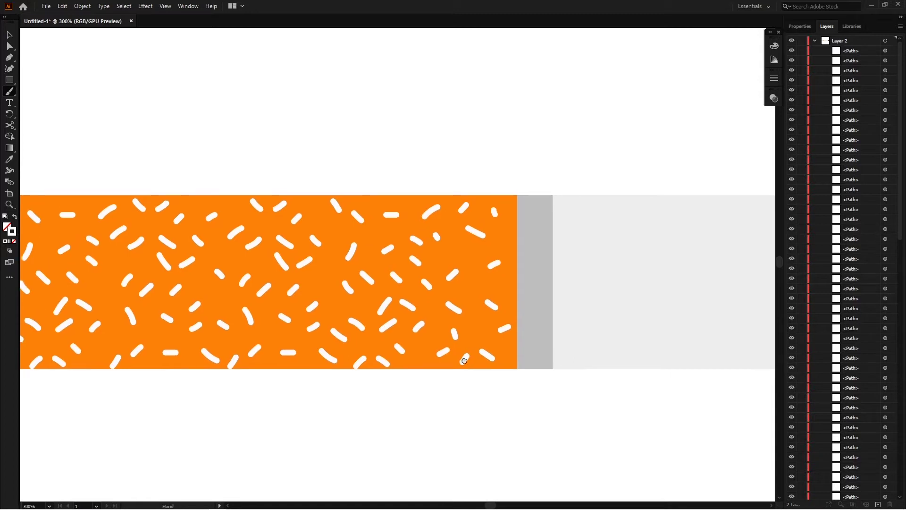
key(ctrl+1)
Zoom into the burnt tip and paint white dots on the top of the brown ash.
key(v)
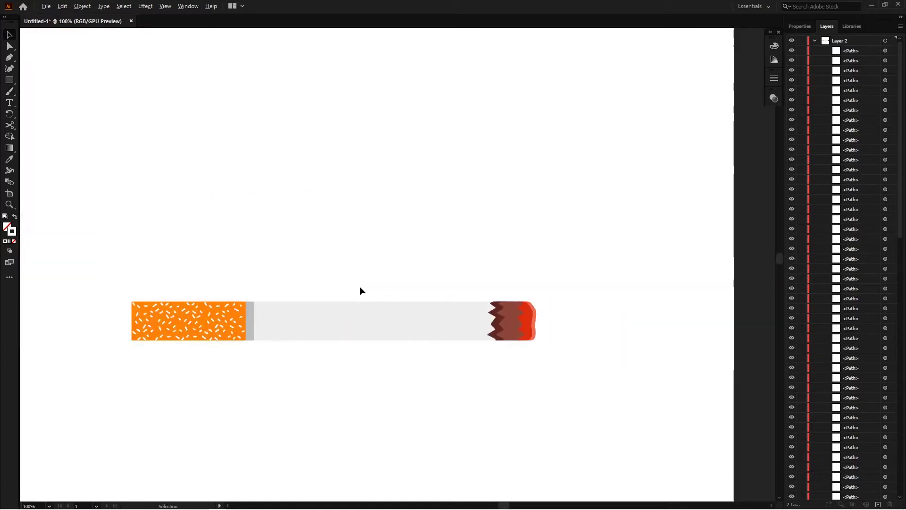
drag(362, 290, 228, 242)
scroll(427, 293, up, 3)
scroll(366, 270, up, 2)
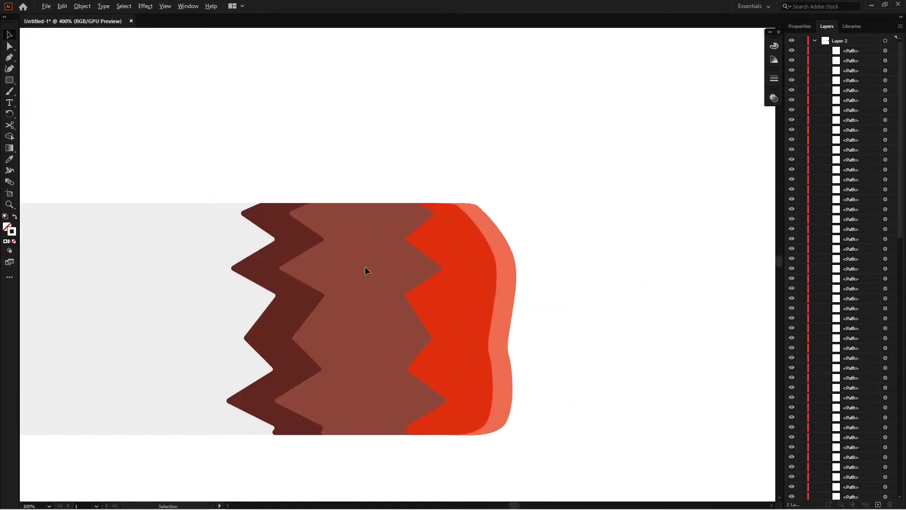
scroll(366, 266, down, 1)
key(b)
scroll(351, 213, down, 1)
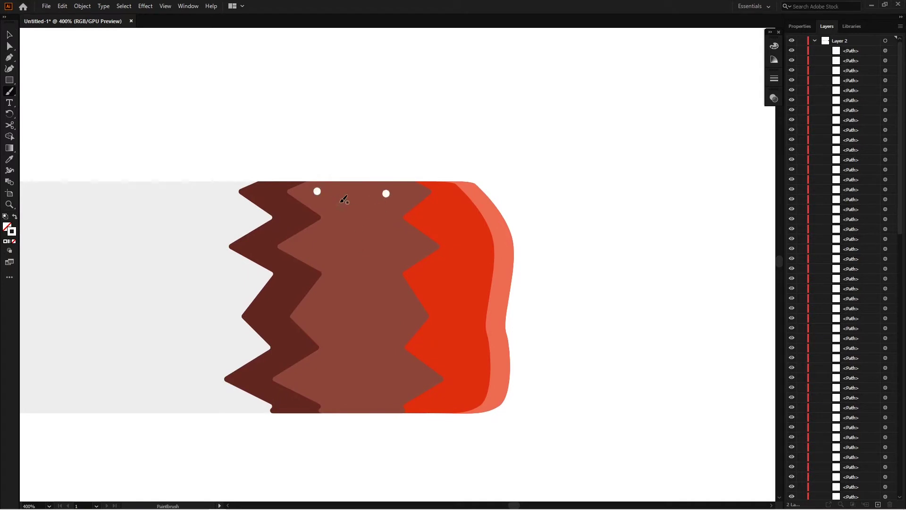
click(340, 202)
click(388, 213)
click(360, 195)
click(334, 222)
click(360, 221)
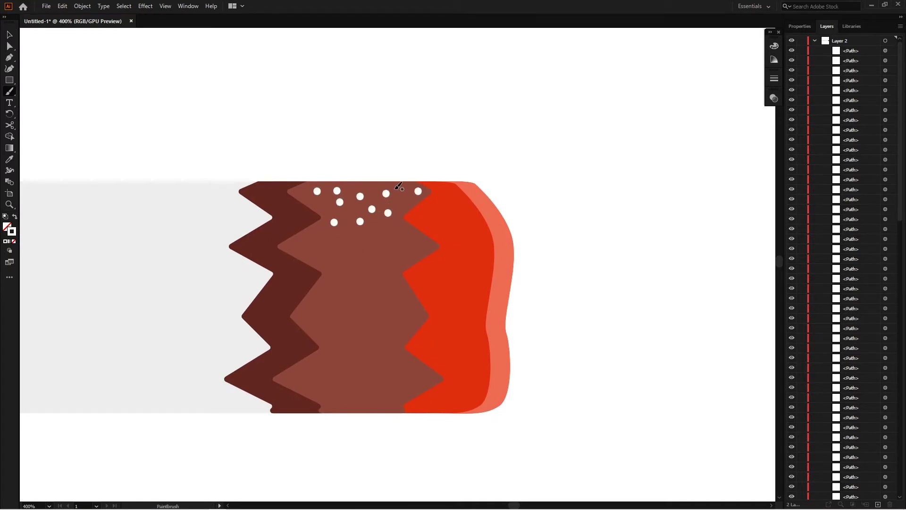
Scatter more white dots through the middle of the ash band.
click(303, 244)
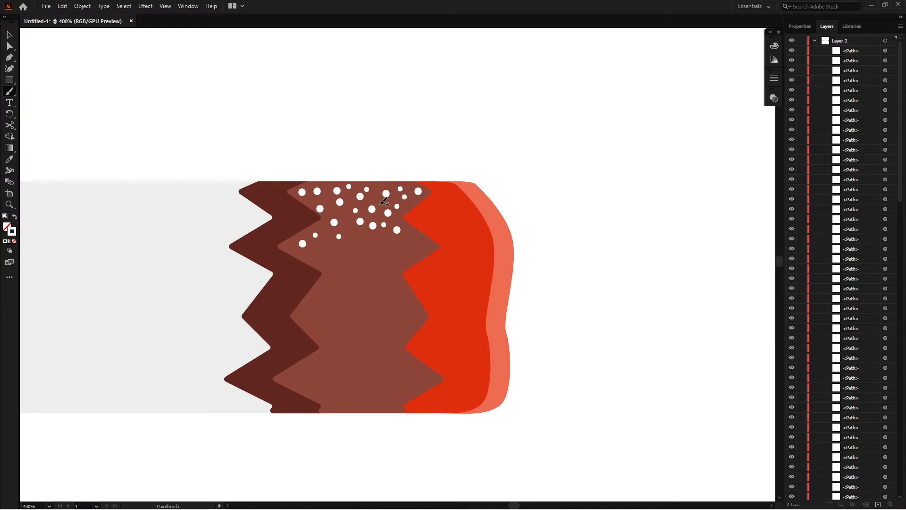
click(313, 248)
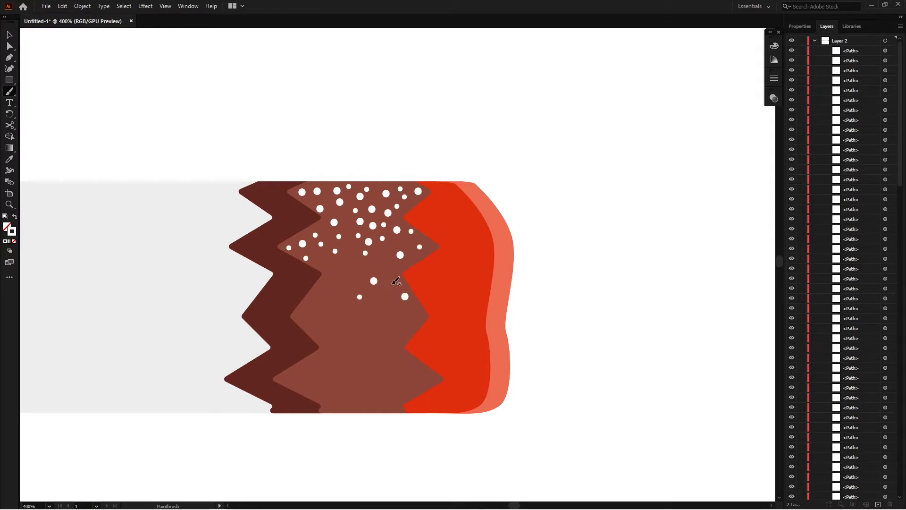
click(328, 276)
click(352, 271)
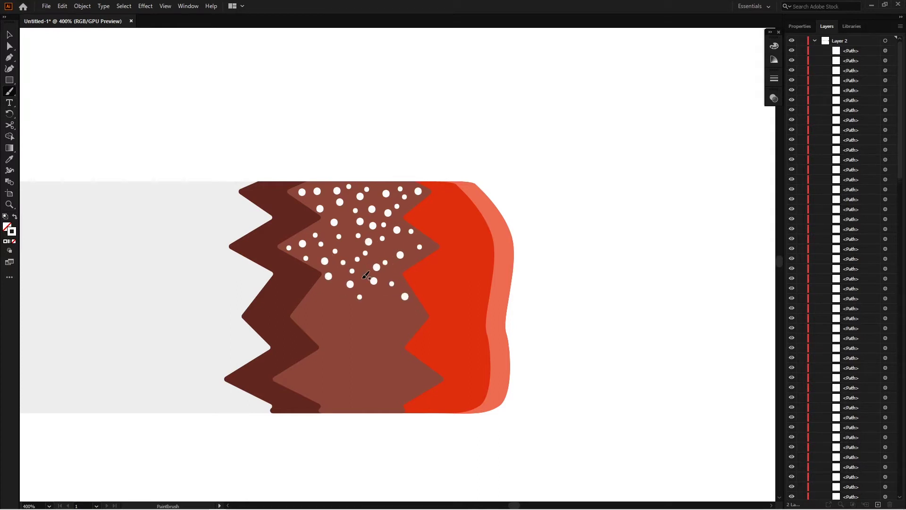
click(314, 288)
click(321, 311)
click(338, 306)
click(329, 346)
click(362, 336)
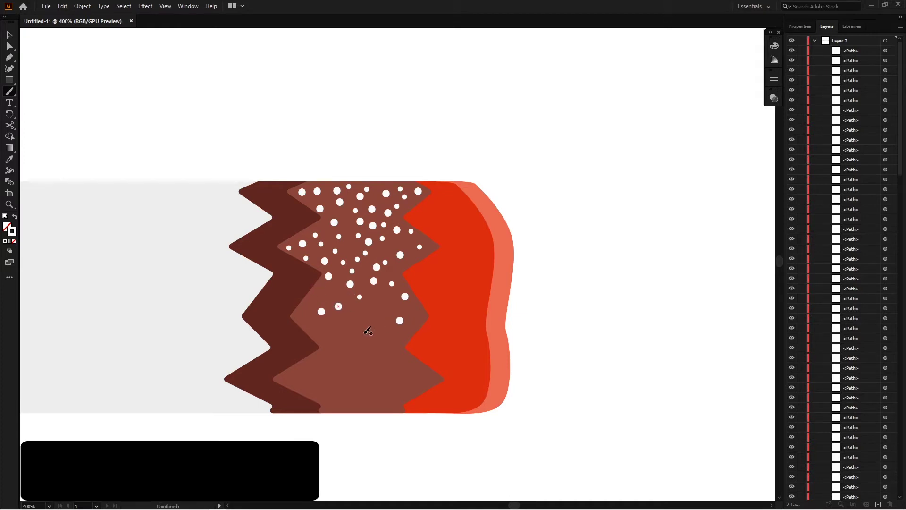
click(380, 305)
click(399, 320)
click(384, 361)
Dot the bottom of the ash band white, filling gaps near its lower edge.
click(351, 390)
click(307, 377)
click(312, 393)
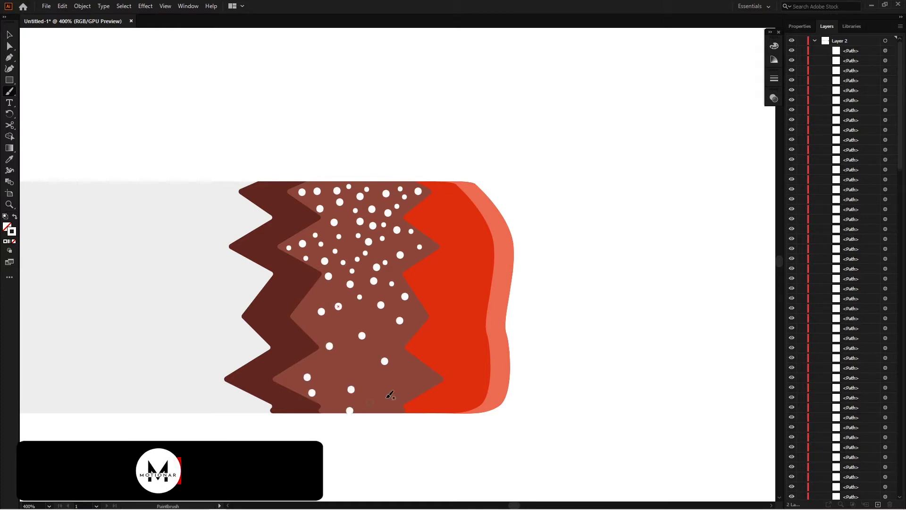
click(411, 372)
click(347, 362)
click(391, 399)
click(428, 380)
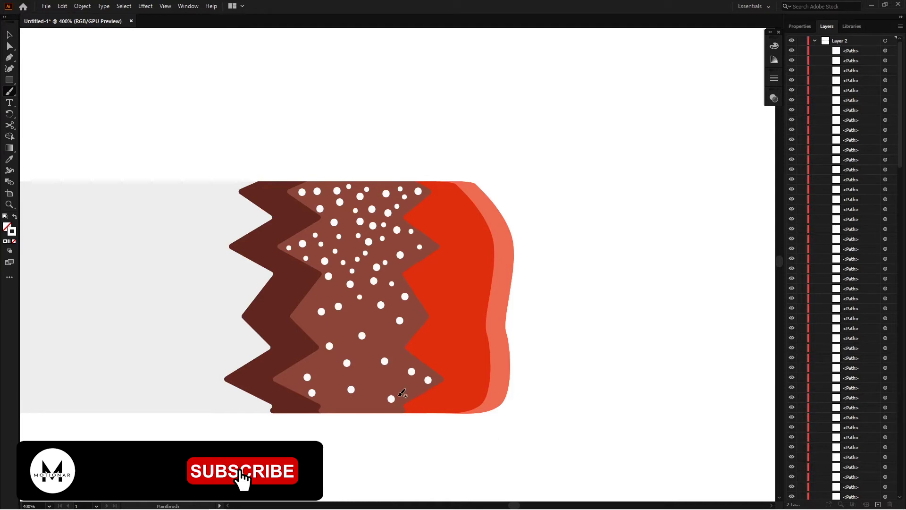
click(372, 404)
click(339, 403)
click(328, 371)
click(371, 375)
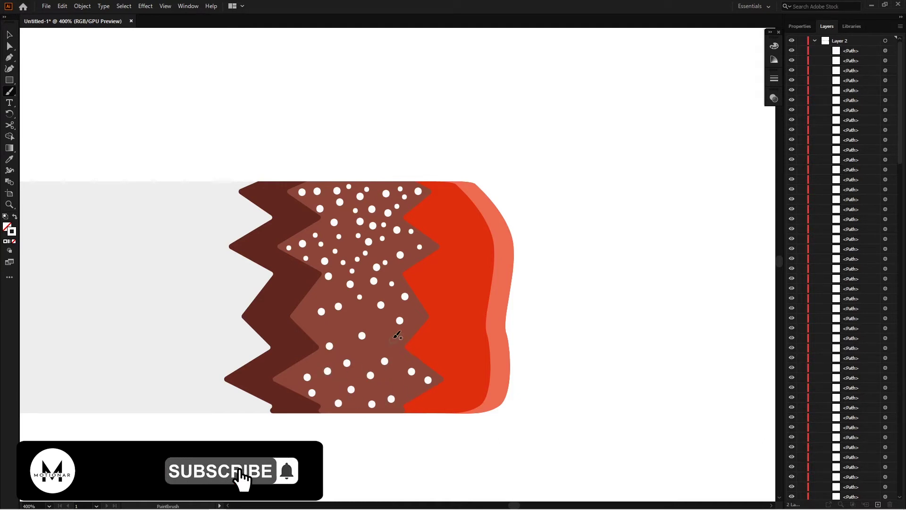
Fill the remaining empty spots in the ash with small white dots.
click(305, 316)
click(342, 319)
click(370, 320)
click(318, 329)
click(341, 381)
click(387, 383)
click(360, 360)
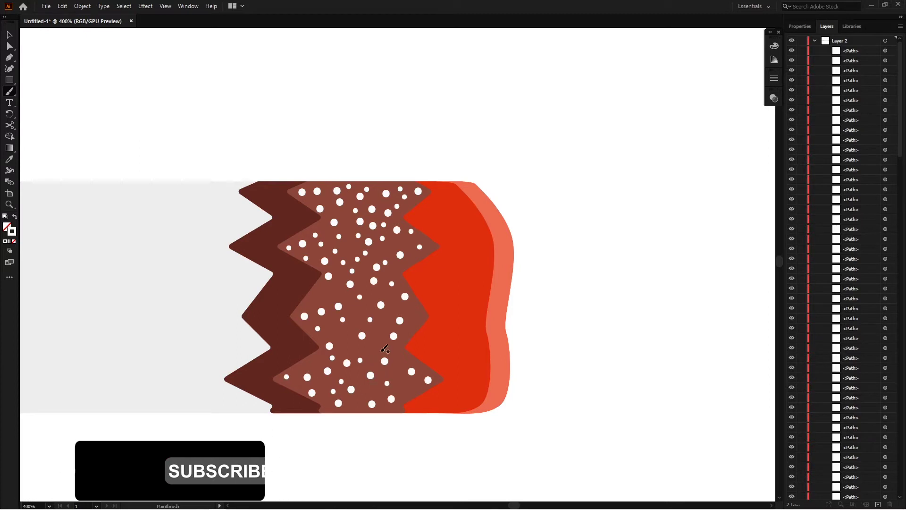
click(385, 345)
click(345, 344)
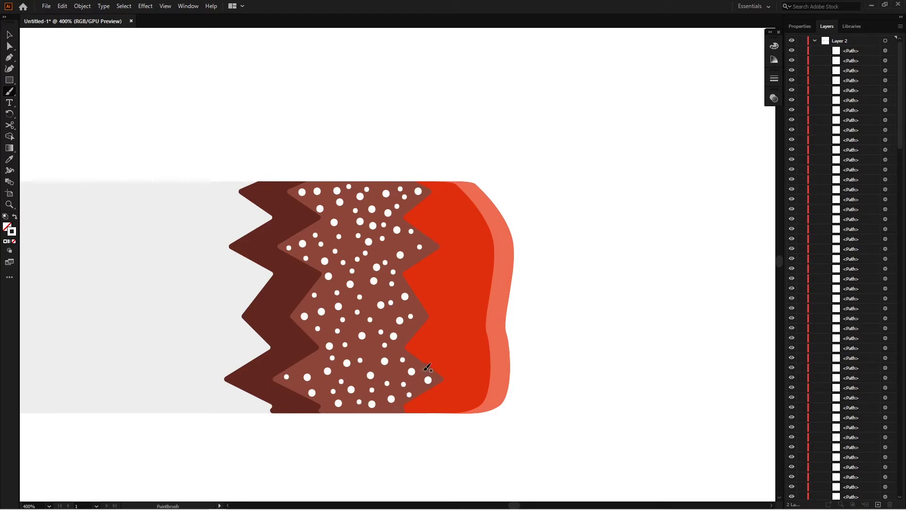
Select all the artwork and group it together.
scroll(424, 311, down, 2)
scroll(424, 312, down, 4)
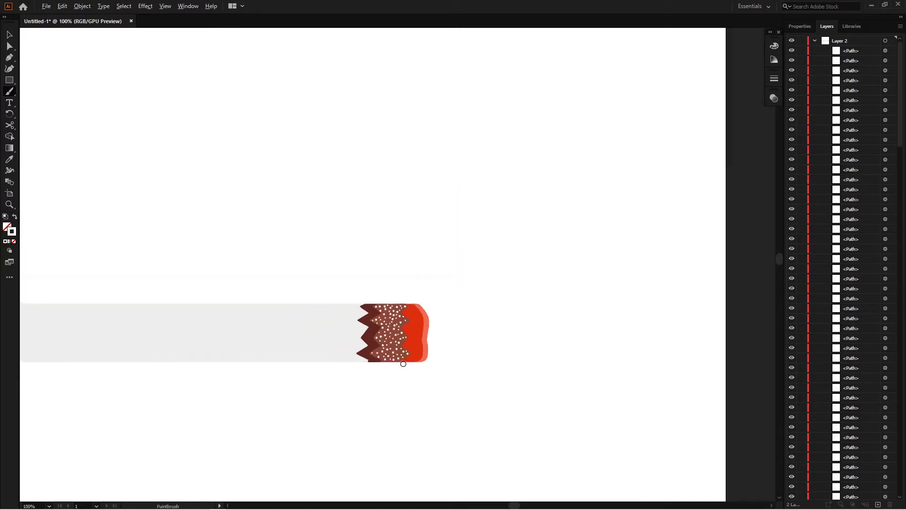
scroll(448, 368, up, 1)
key(v)
scroll(465, 376, down, 3)
key(ctrl+a)
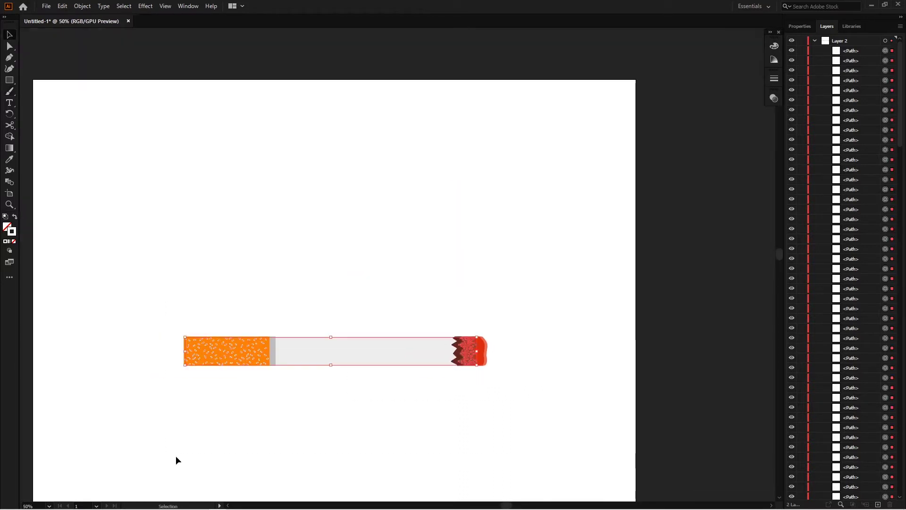
scroll(176, 459, left, 1)
scroll(420, 394, left, 1)
key(ctrl+g)
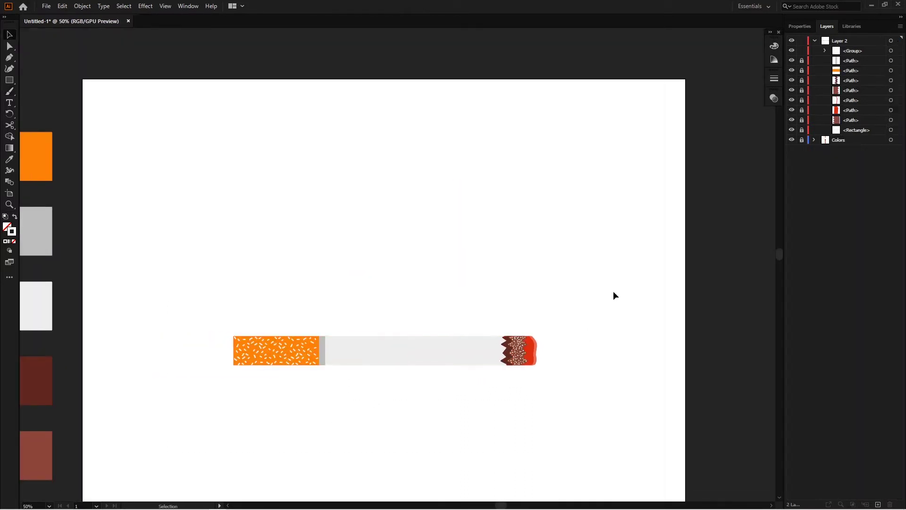
Recentre the artboard and marquee-select all of the cigarette's shapes.
mouse_move(576, 344)
mouse_down()
mouse_move(624, 316)
mouse_move(613, 272)
mouse_up()
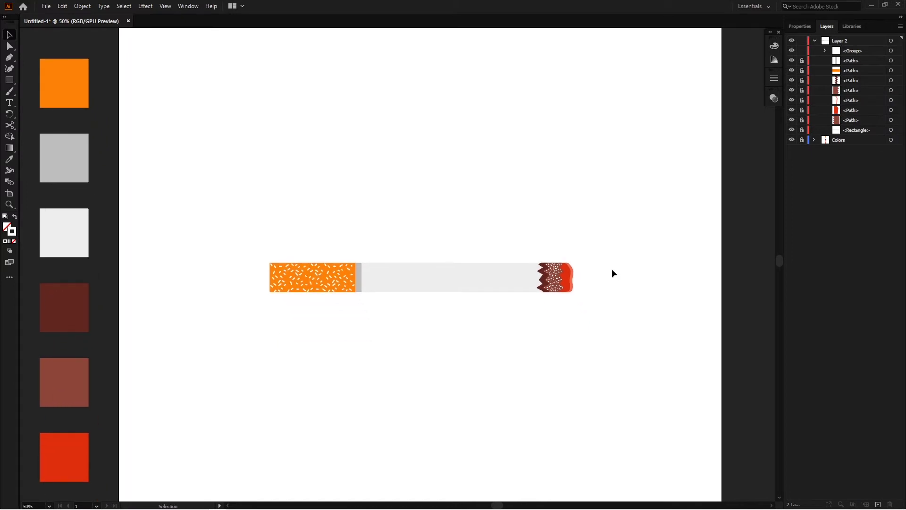
scroll(521, 324, down, 1)
scroll(491, 322, up, 1)
scroll(490, 319, up, 1)
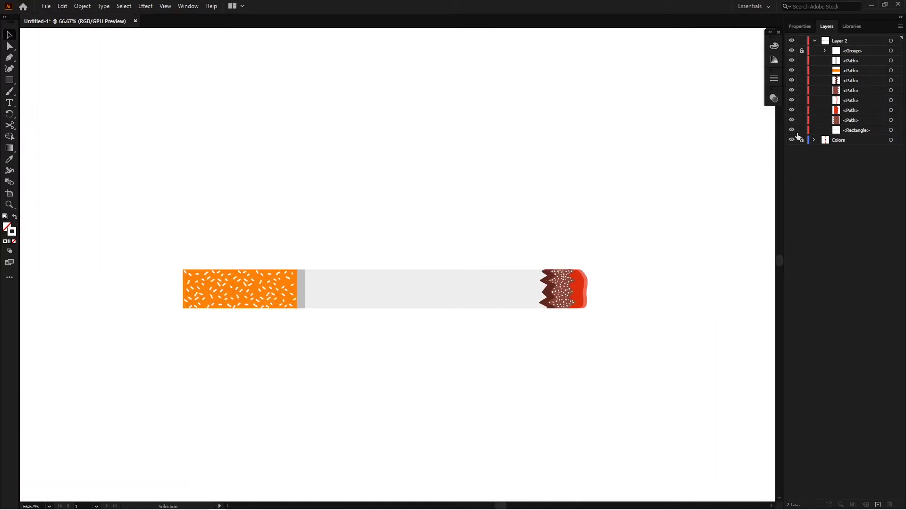
drag(636, 198, 105, 405)
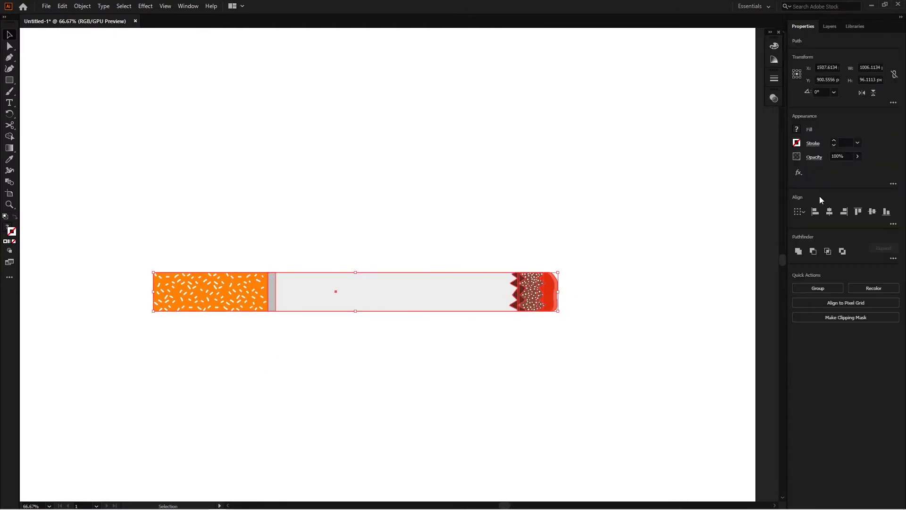
Merge the cigarette into a silhouette and divide it with a rectangle over its lower part.
click(797, 251)
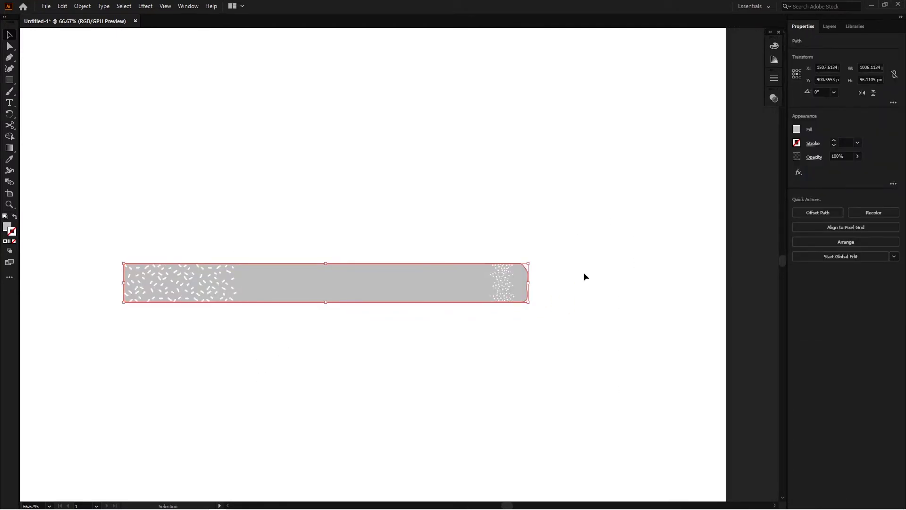
key(a)
key(v)
click(583, 272)
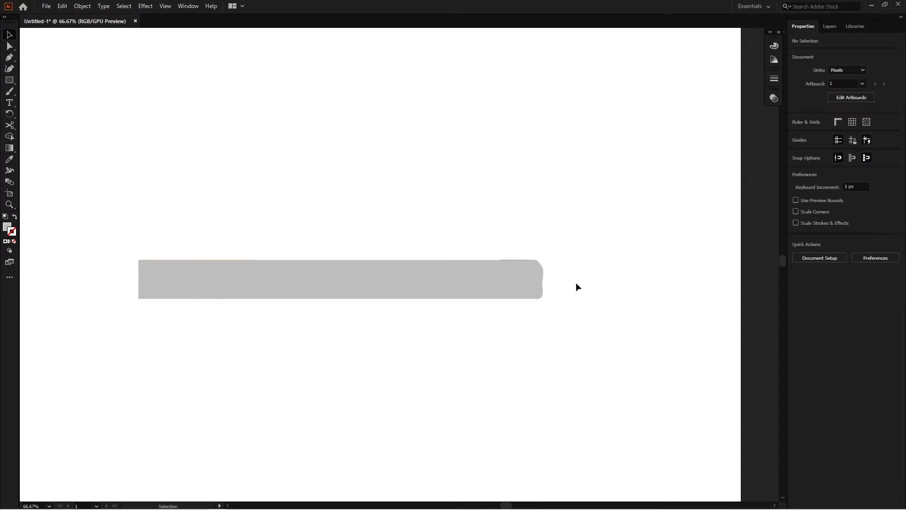
key(m)
mouse_move(567, 330)
mouse_down()
mouse_move(83, 282)
mouse_move(118, 287)
mouse_up()
key(v)
click(323, 277)
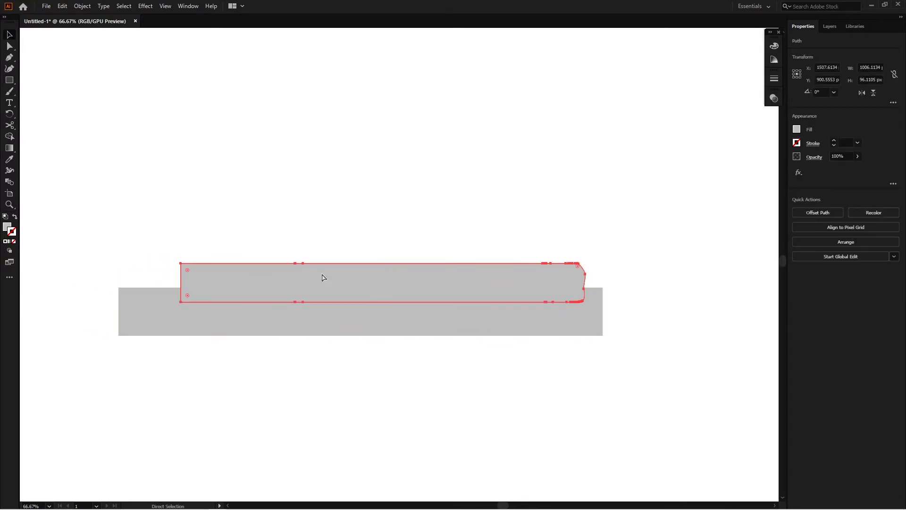
shift+click(358, 321)
click(827, 251)
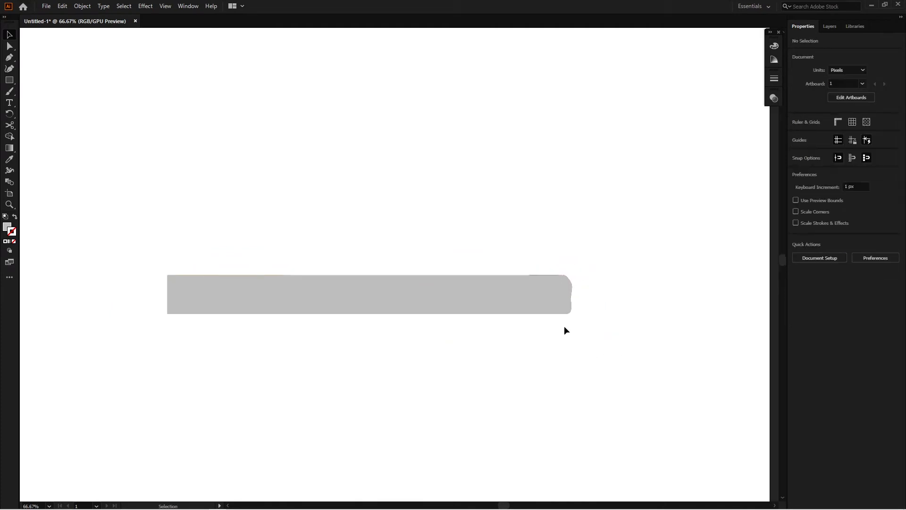
Fill the bottom strip of the silhouette black at 30% opacity.
click(187, 309)
click(774, 45)
click(689, 95)
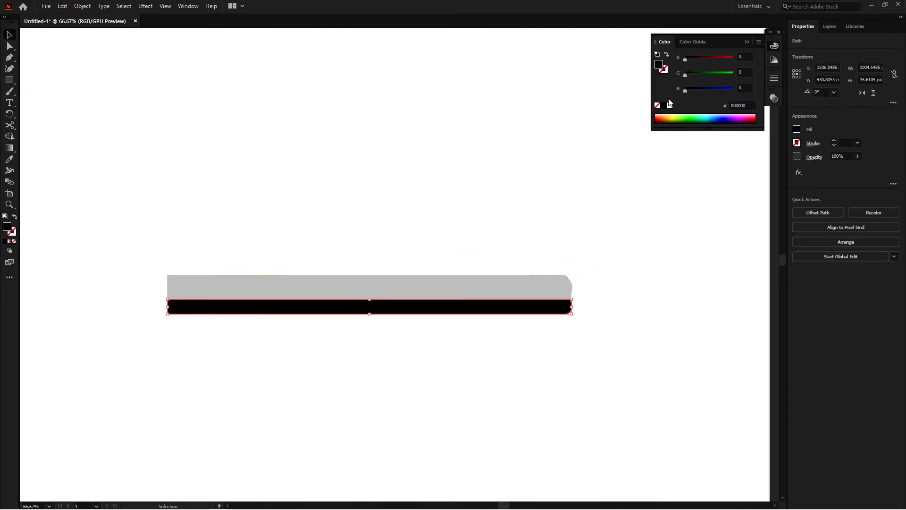
click(772, 97)
click(774, 92)
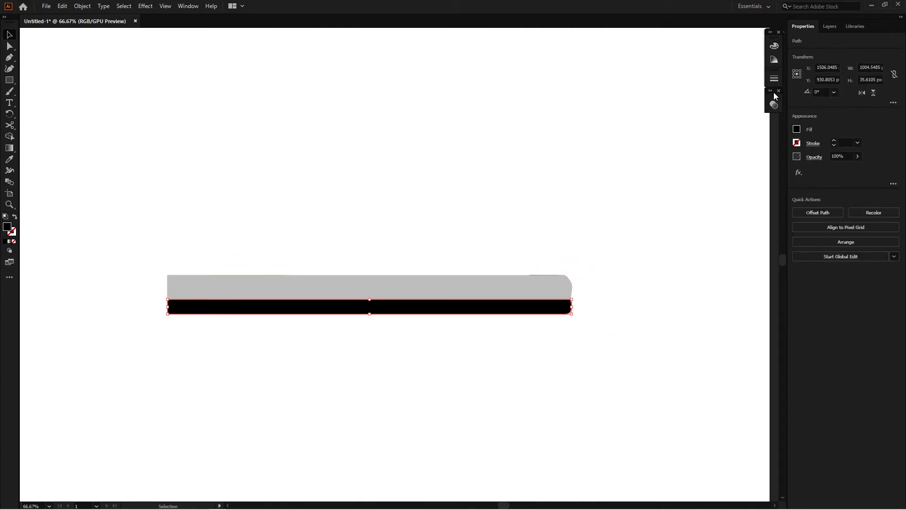
click(769, 111)
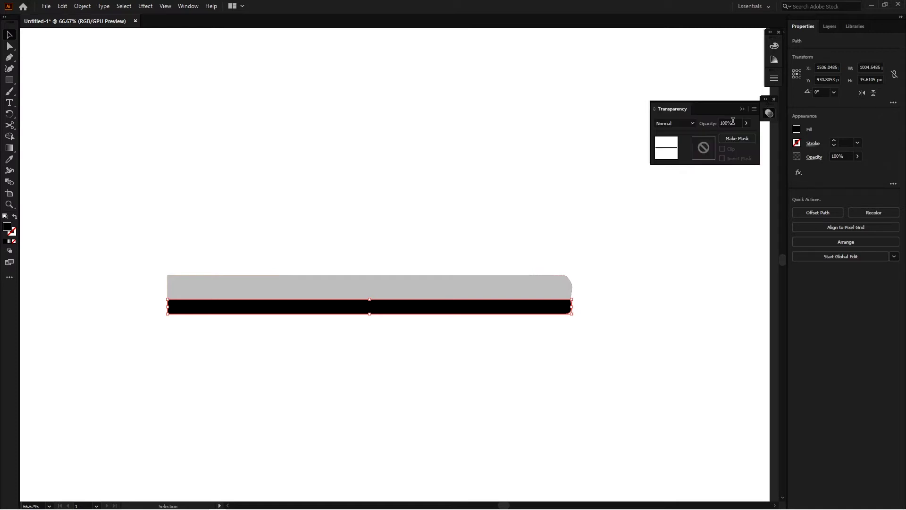
click(729, 123)
text(30)
key(Return)
click(719, 225)
drag(719, 225, 696, 223)
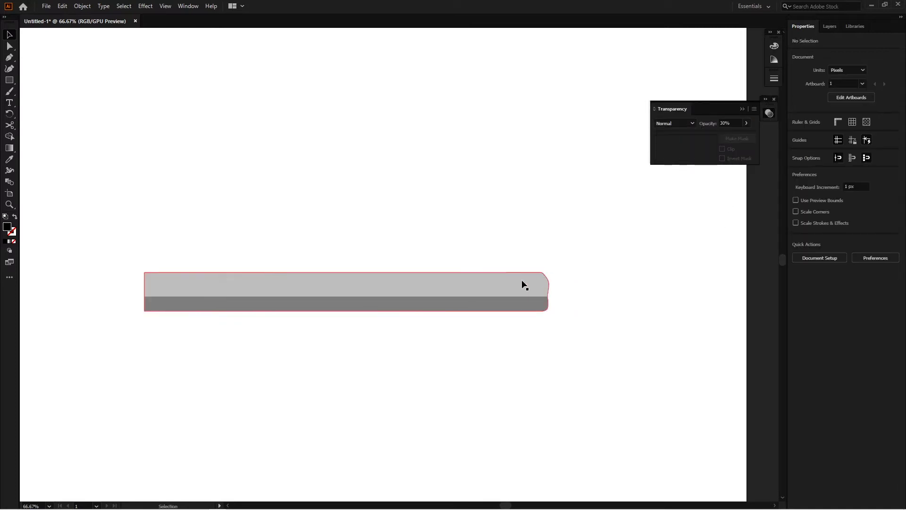
Draw a wide rectangle below the cigarette and intersect it with the bar to leave a thin strip.
click(522, 284)
key(n)
key(Escape)
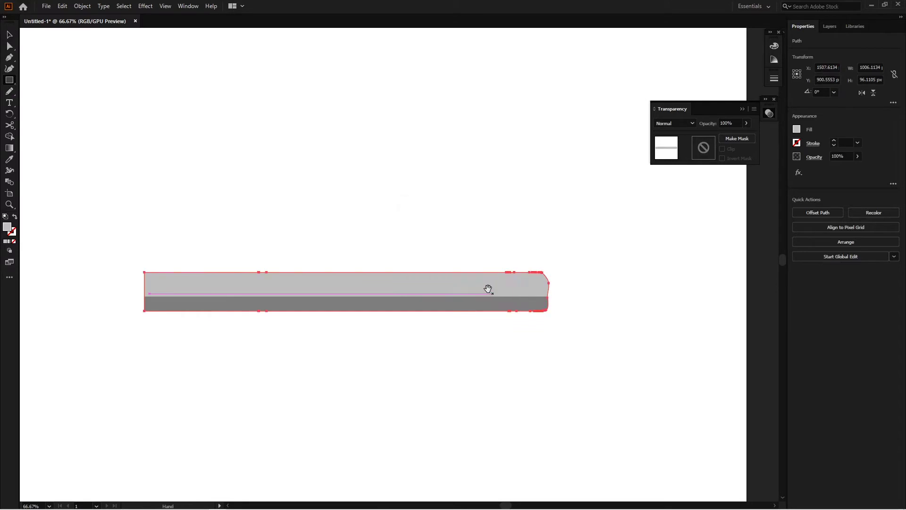
drag(615, 359, 139, 307)
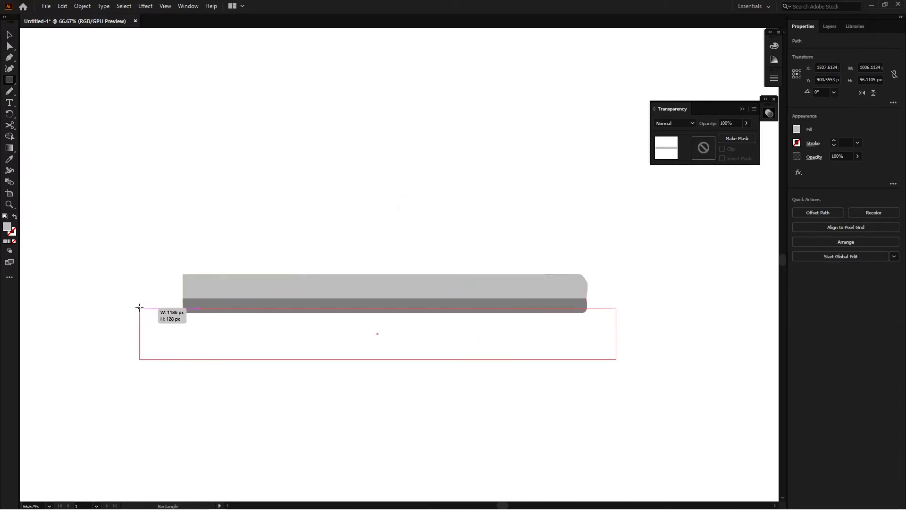
key(v)
click(253, 388)
click(284, 294)
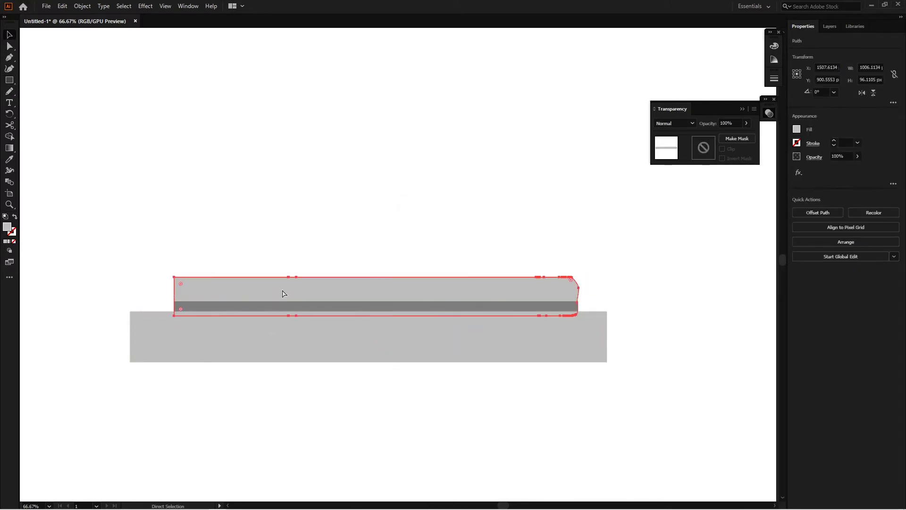
shift+click(283, 362)
click(812, 250)
key(ctrl+z)
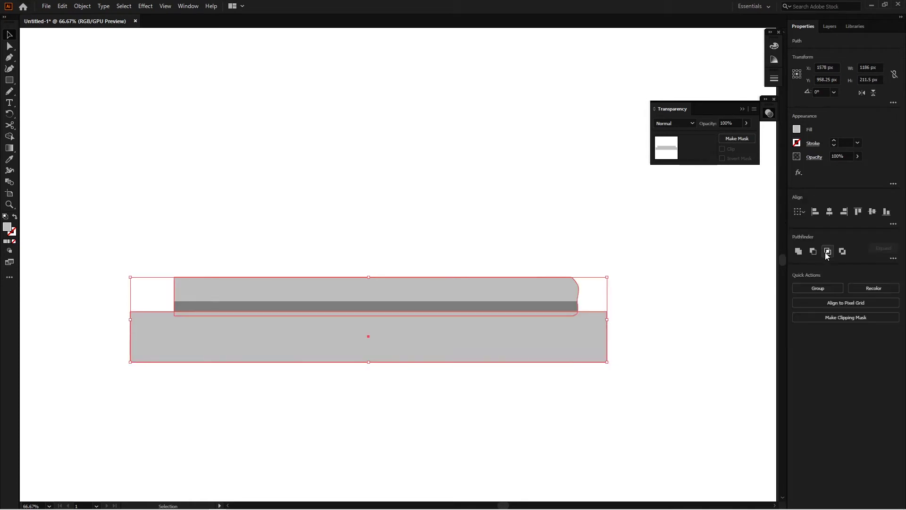
click(824, 250)
Set the shading strip's opacity to 30% and recentre the whole cigarette in view.
click(720, 123)
text(0)
key(Return)
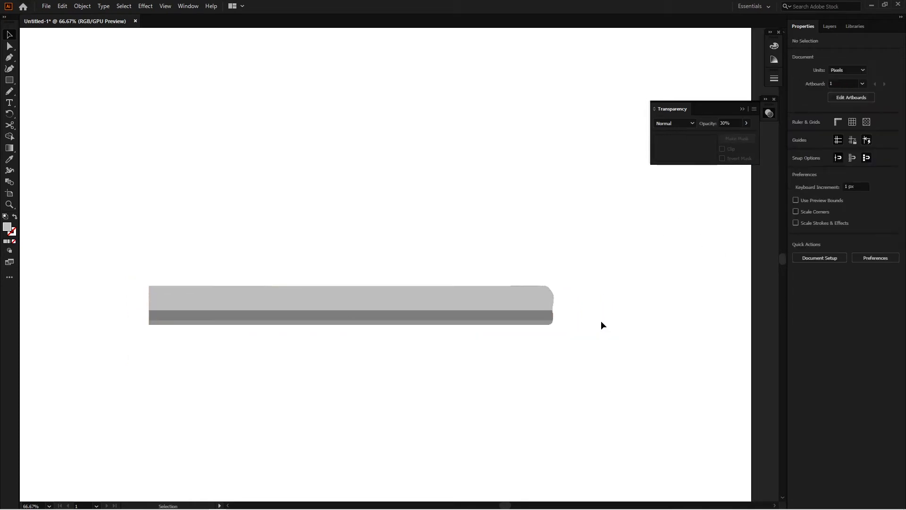
scroll(543, 326, up, 3)
key(F6)
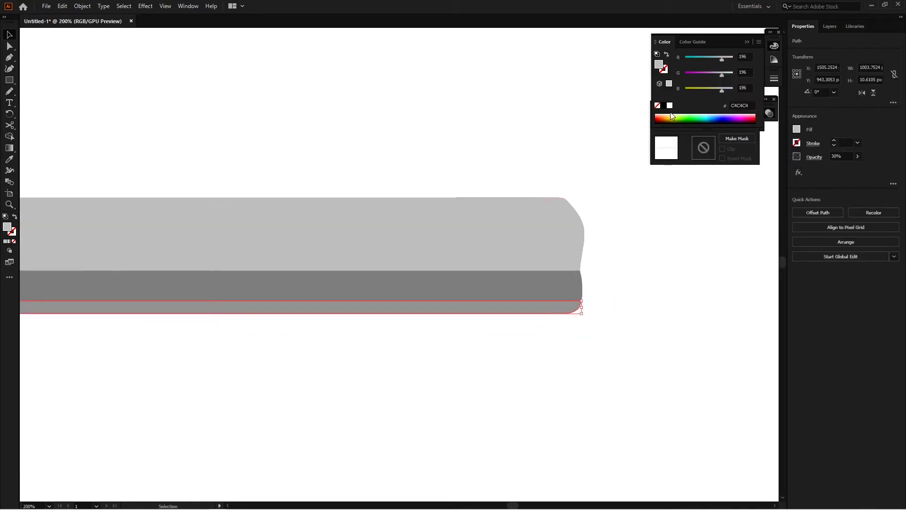
click(641, 240)
scroll(570, 326, down, 3)
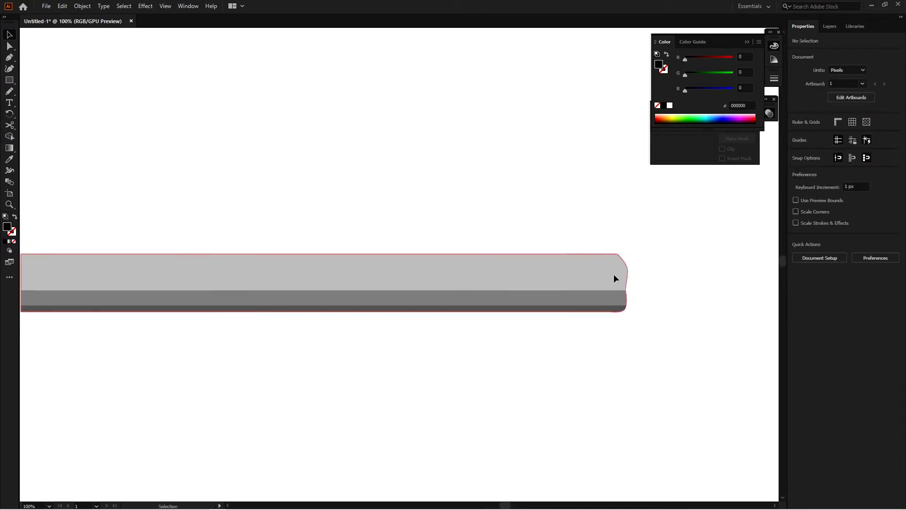
scroll(639, 271, down, 2)
drag(647, 274, 625, 278)
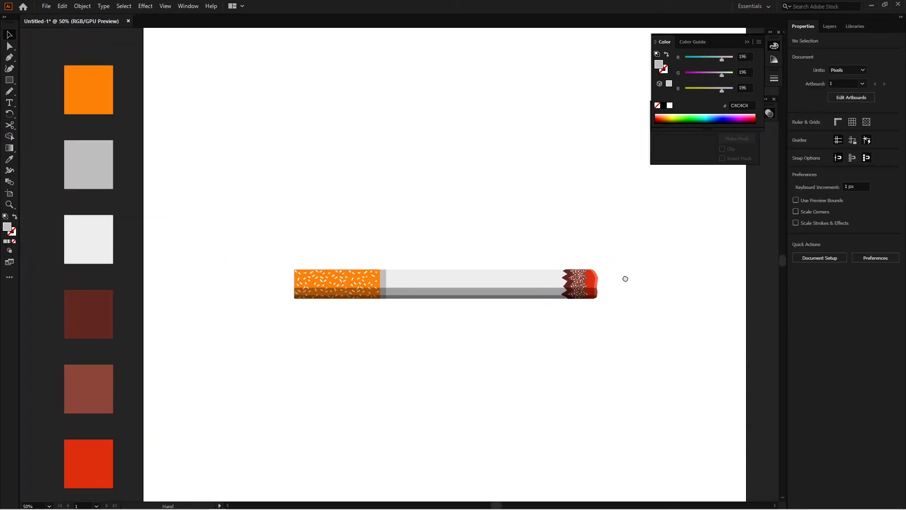
scroll(626, 279, up, 1)
drag(522, 308, 485, 330)
Draw a highlight line across the filter top with no fill and an 8 pt stroke.
scroll(327, 313, up, 1)
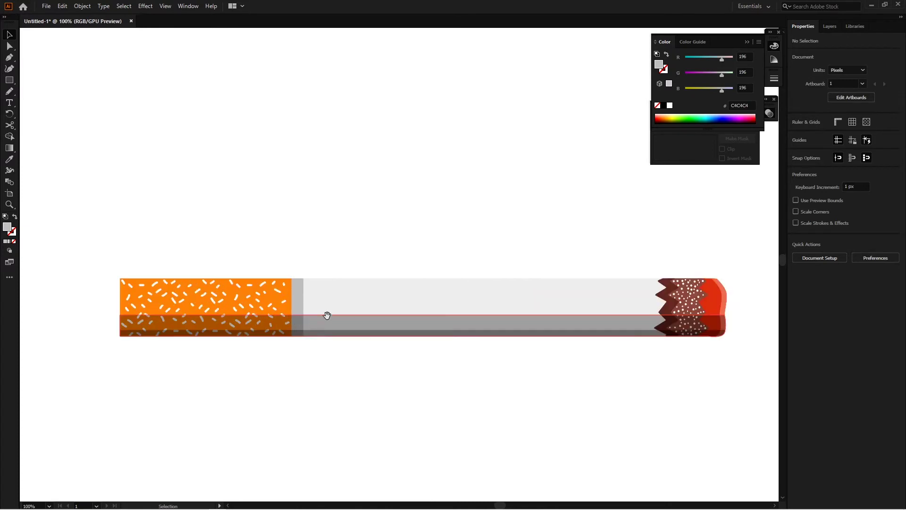
key(p)
click(310, 299)
click(245, 295)
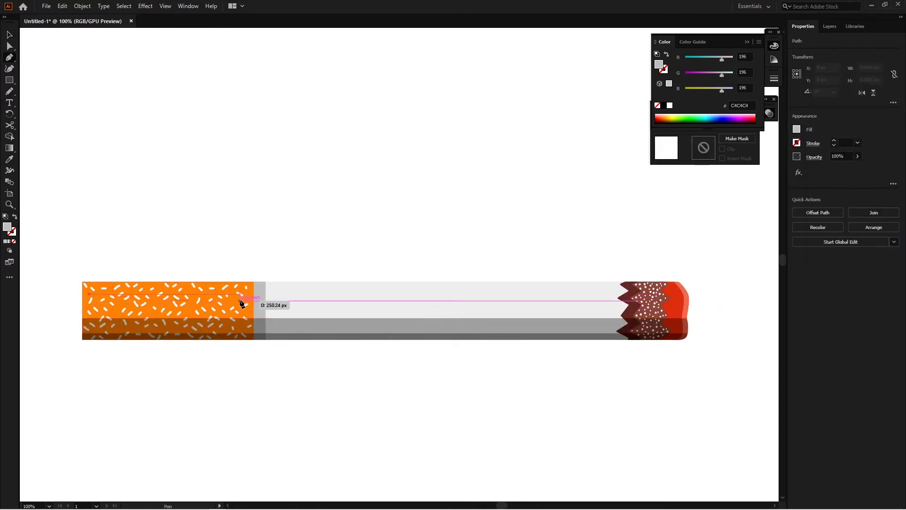
key(v)
click(834, 141)
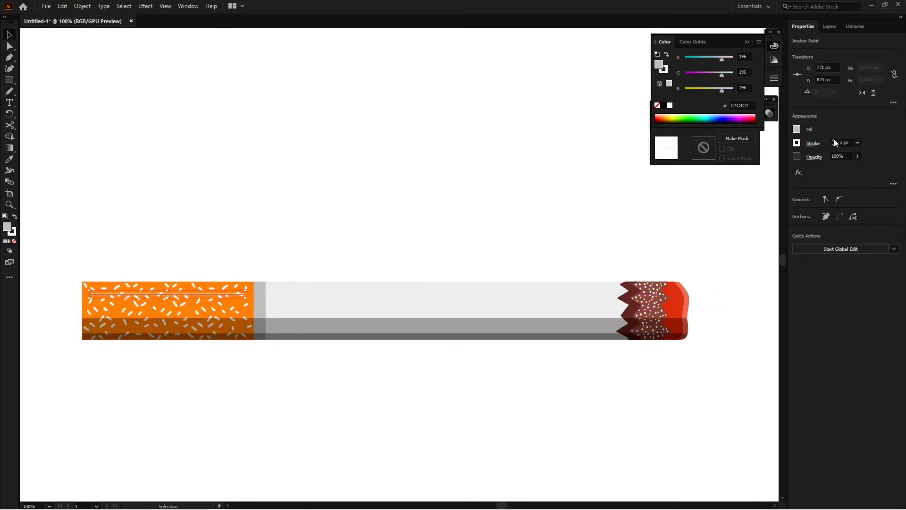
click(796, 129)
click(694, 147)
click(796, 143)
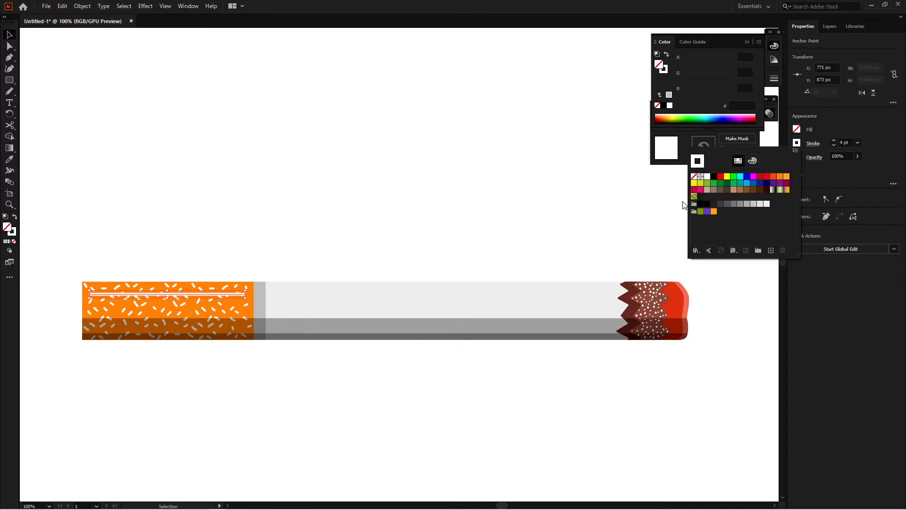
click(849, 143)
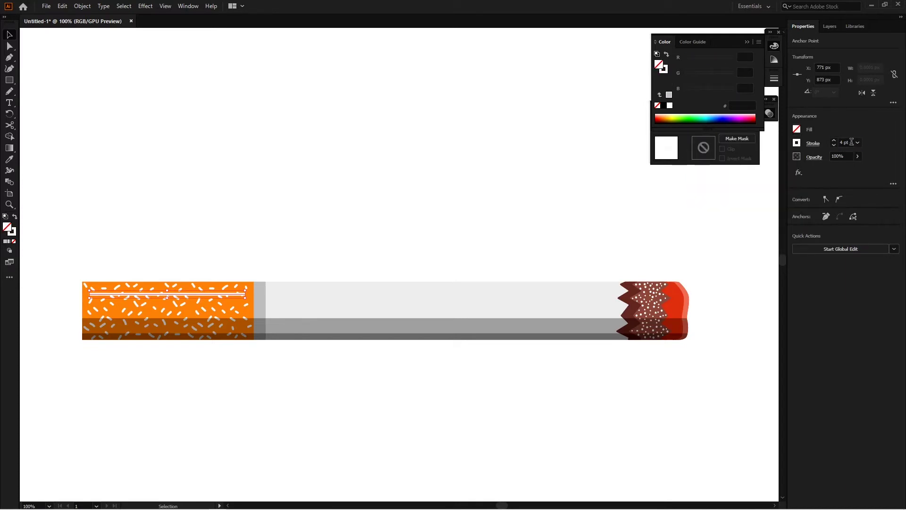
text(8)
key(Return)
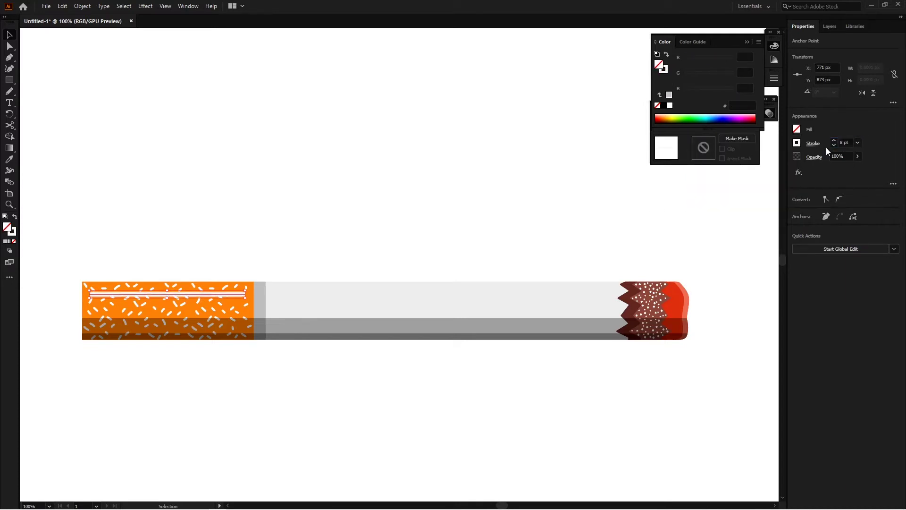
Taper the filter highlight with a width profile and set its opacity to 50%.
click(796, 143)
click(792, 290)
click(774, 317)
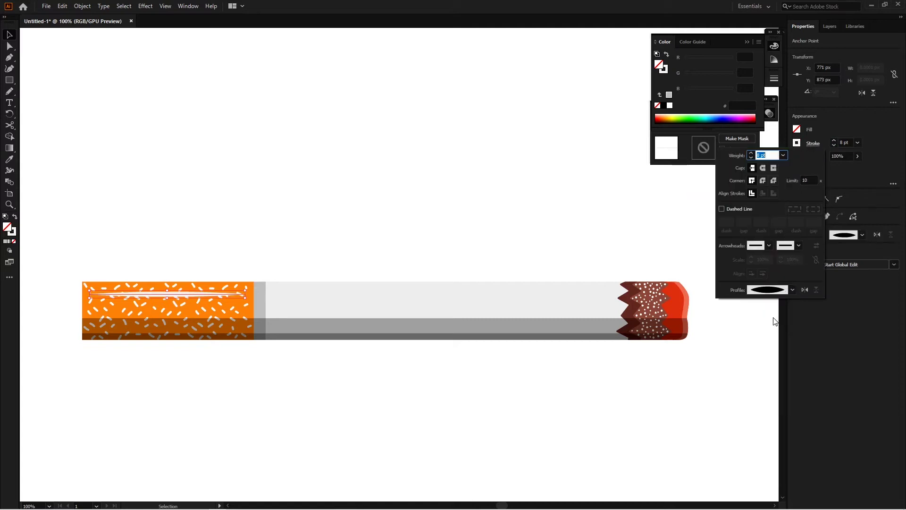
click(755, 359)
scroll(313, 293, left, 5)
click(313, 292)
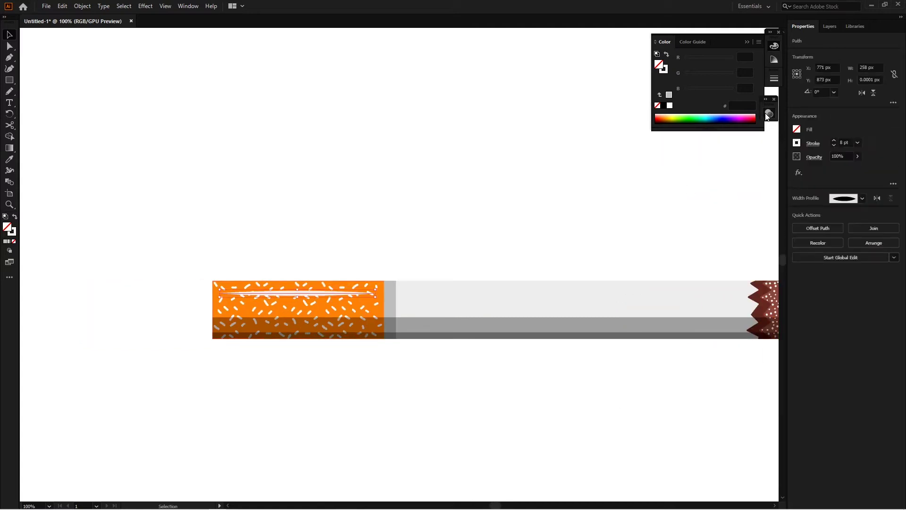
click(769, 114)
text(5)
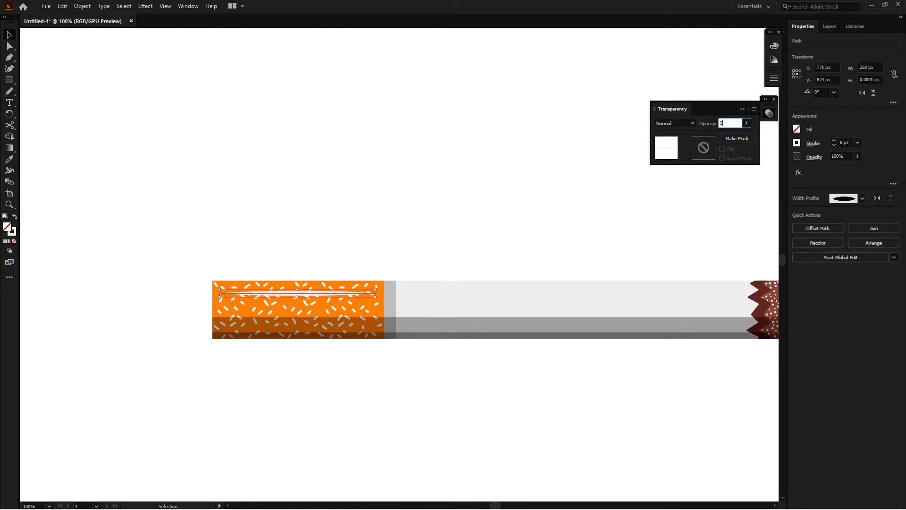
text(0)
key(Return)
click(426, 156)
Draw a second highlight line along the body to the tip, copying the first line's style with the Eyedropper.
drag(425, 155, 287, 179)
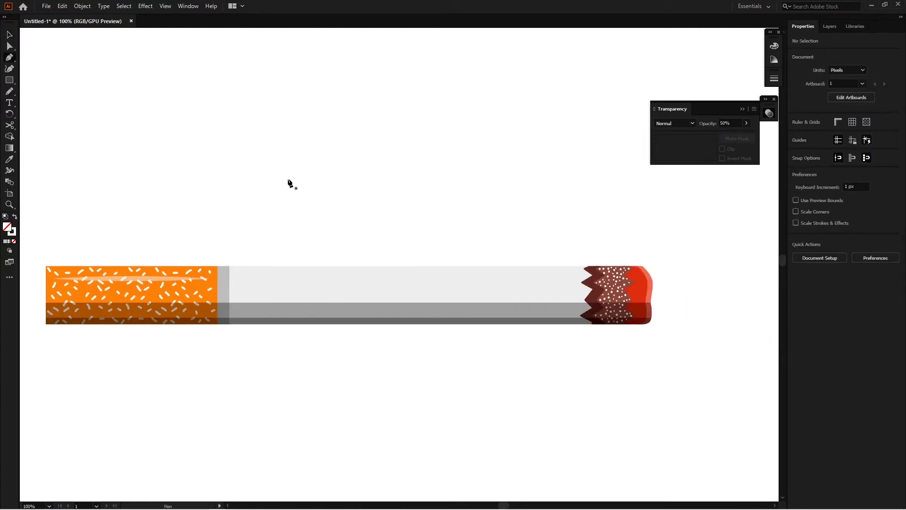
click(224, 273)
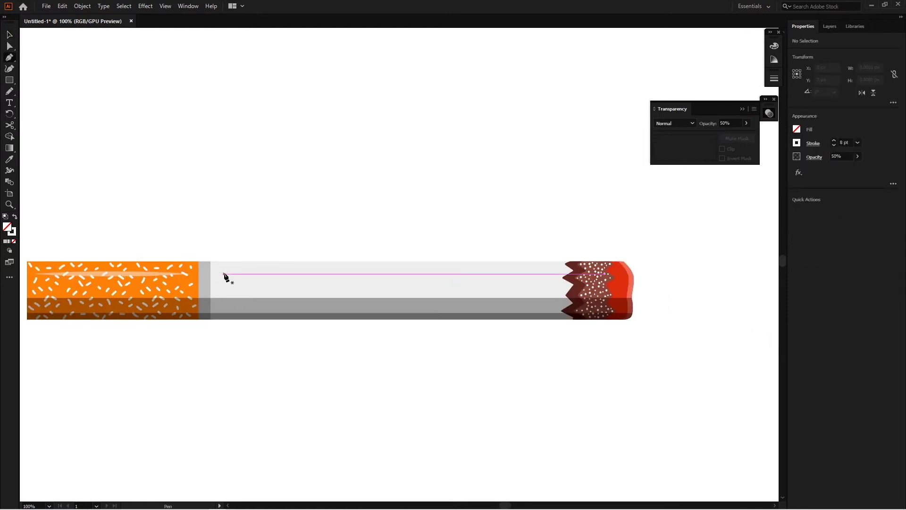
click(620, 281)
drag(357, 260, 471, 273)
key(i)
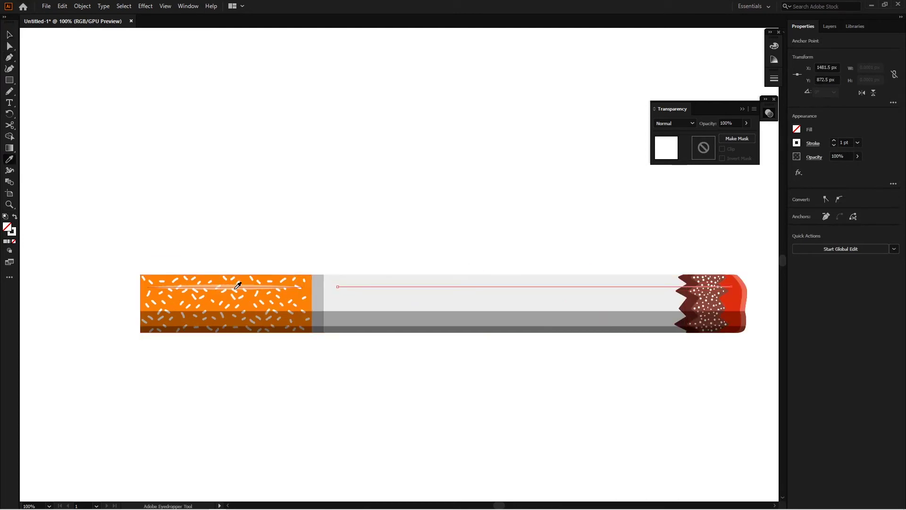
click(238, 284)
key(v)
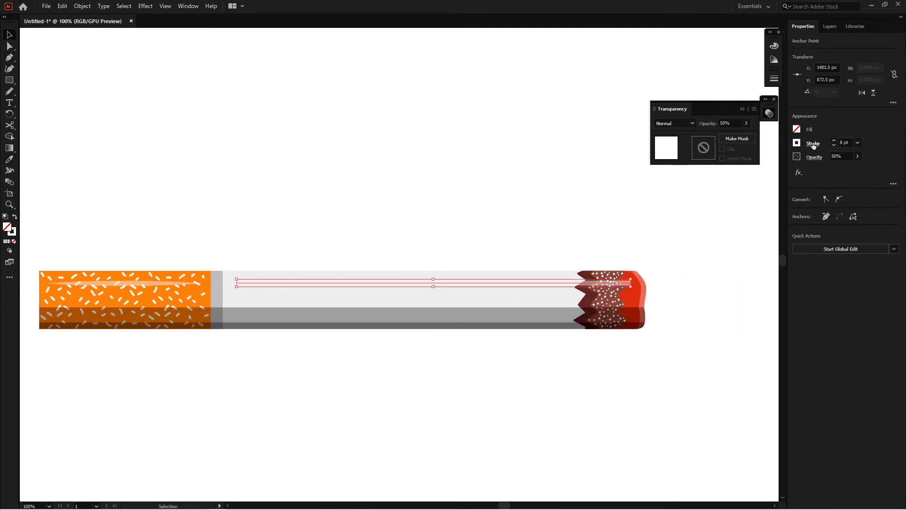
Give the second highlight line a tapered width profile and view the whole artboard.
click(813, 143)
click(762, 272)
click(764, 330)
click(681, 332)
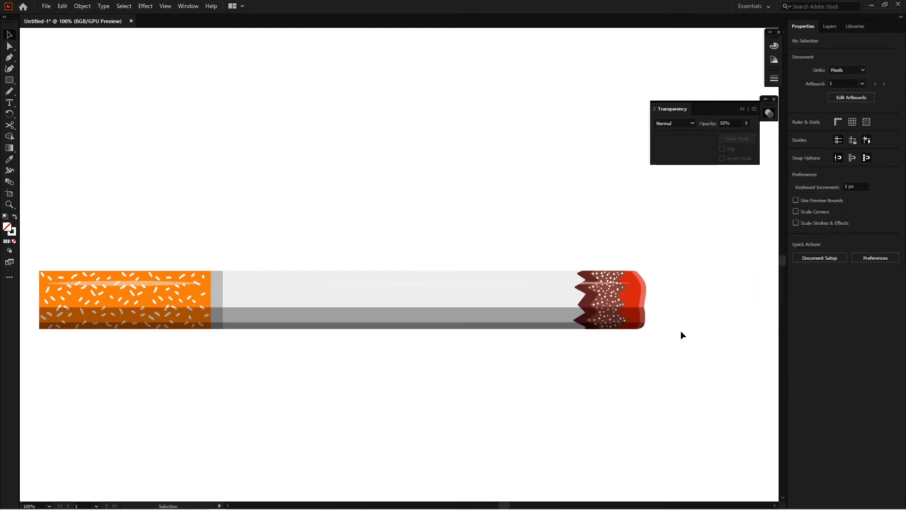
scroll(678, 327, down, 2)
mouse_move(668, 298)
mouse_down()
mouse_move(571, 279)
mouse_move(570, 234)
mouse_up()
Draw a curved smoke path rising from just above the cigarette tip.
key(p)
scroll(529, 238, up, 2)
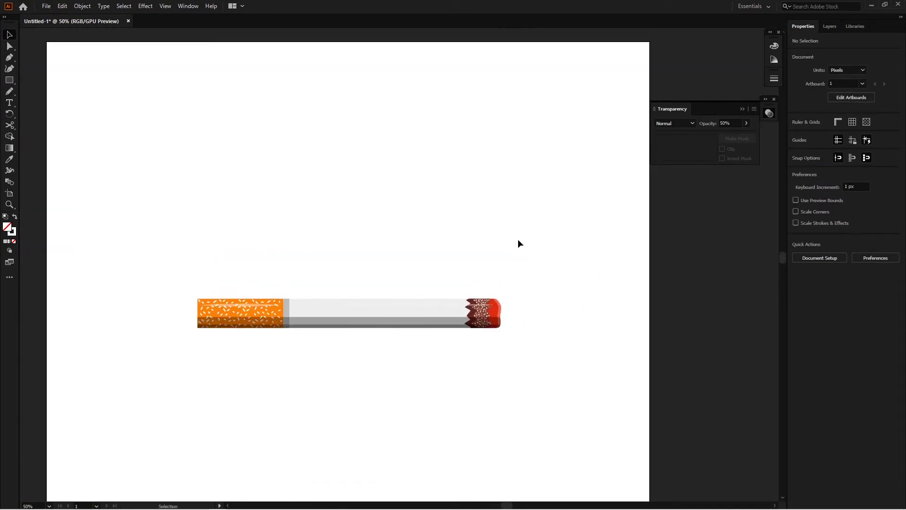
scroll(500, 226, up, 1)
click(483, 199)
drag(478, 262, 481, 295)
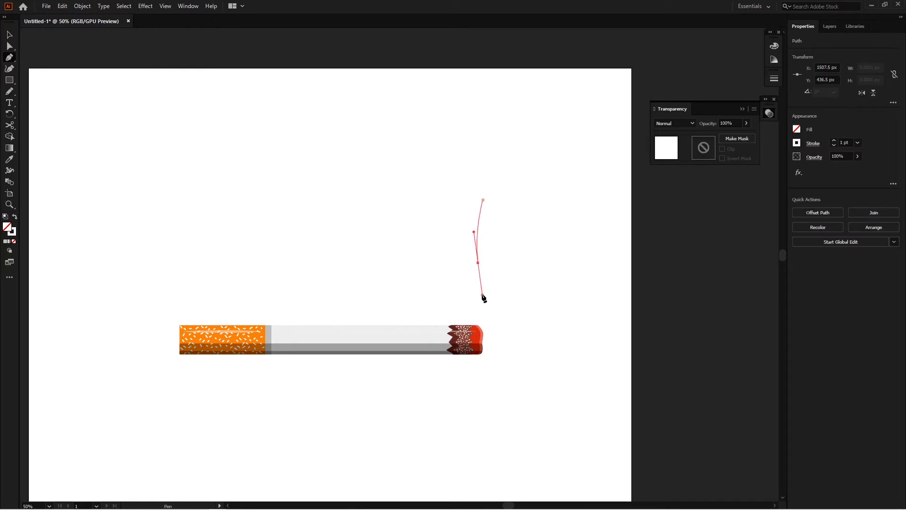
click(478, 319)
key(v)
scroll(512, 312, up, 1)
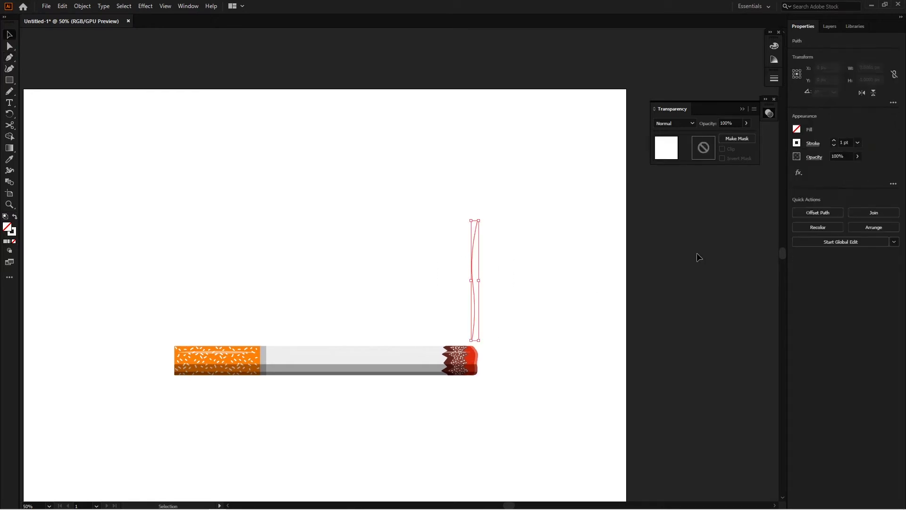
Give the smoke path a thicker dark red stroke tapered with a width profile.
click(834, 140)
click(834, 140)
click(701, 207)
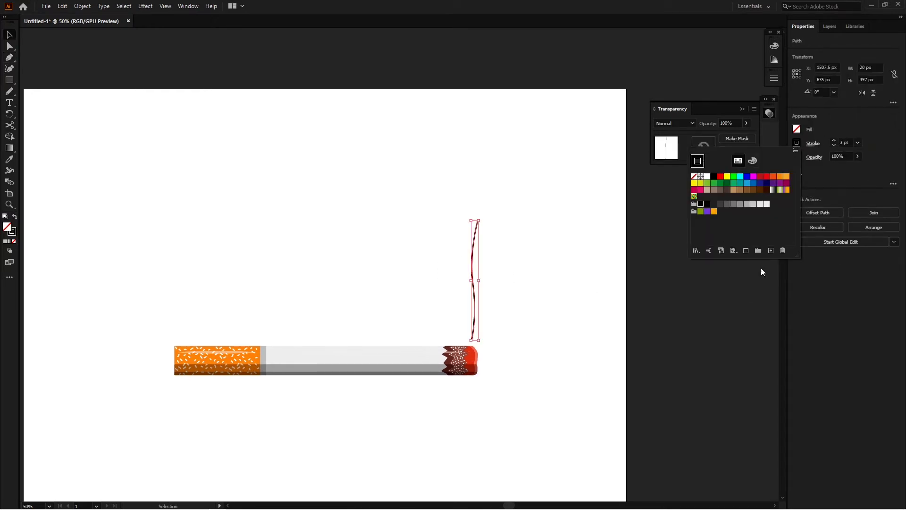
click(760, 268)
click(834, 140)
click(833, 140)
click(833, 140)
click(813, 143)
text(17)
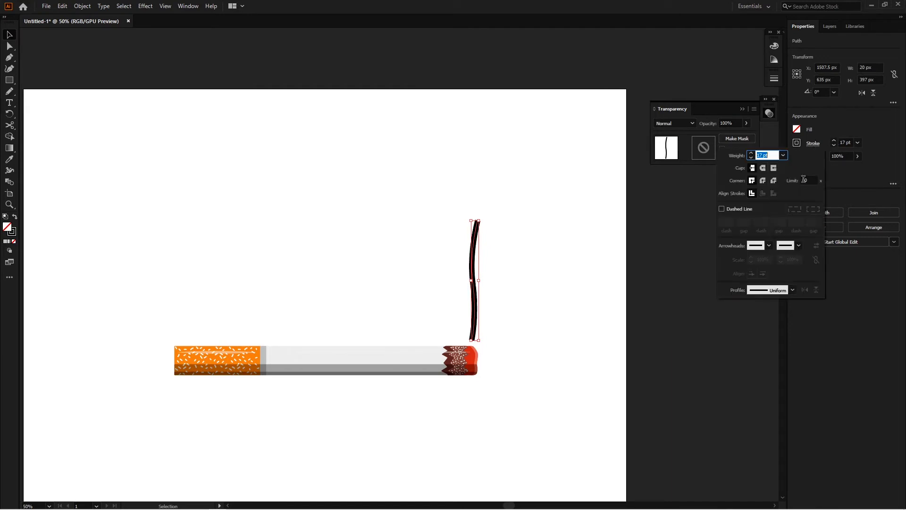
click(792, 289)
click(772, 325)
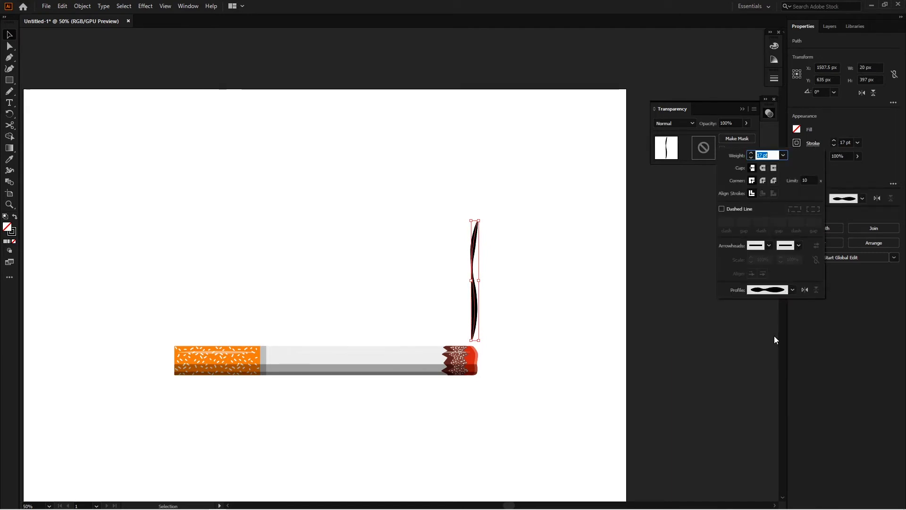
click(592, 297)
scroll(542, 293, up, 1)
Apply a different taper profile to the smoke and move it down to touch the tip.
key(ctrl+z)
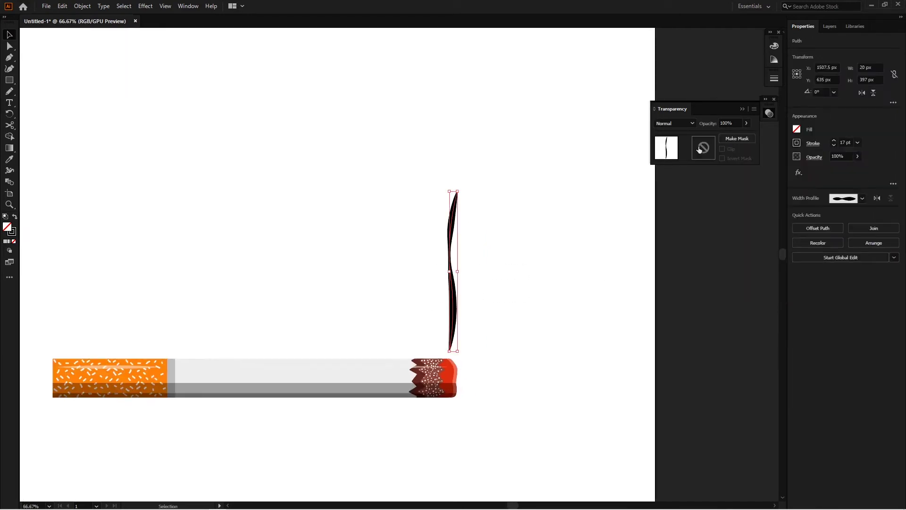
click(814, 144)
click(766, 291)
click(771, 320)
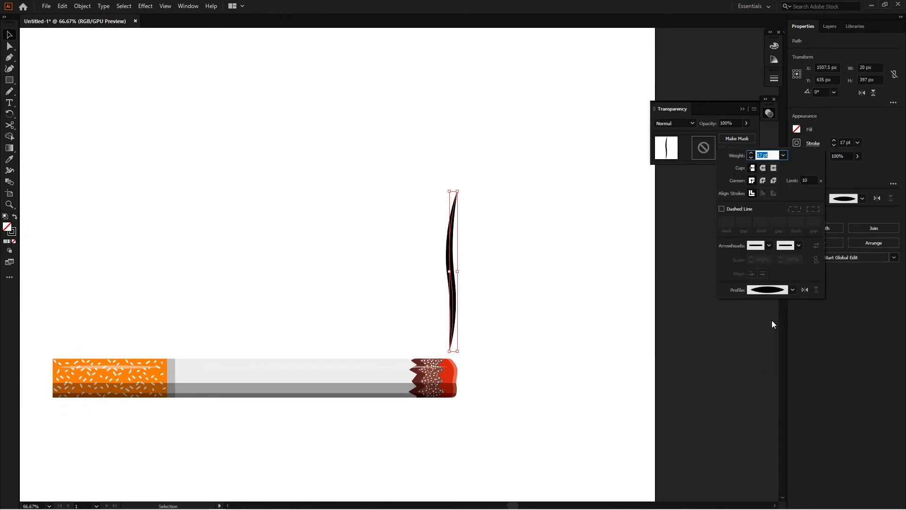
click(837, 152)
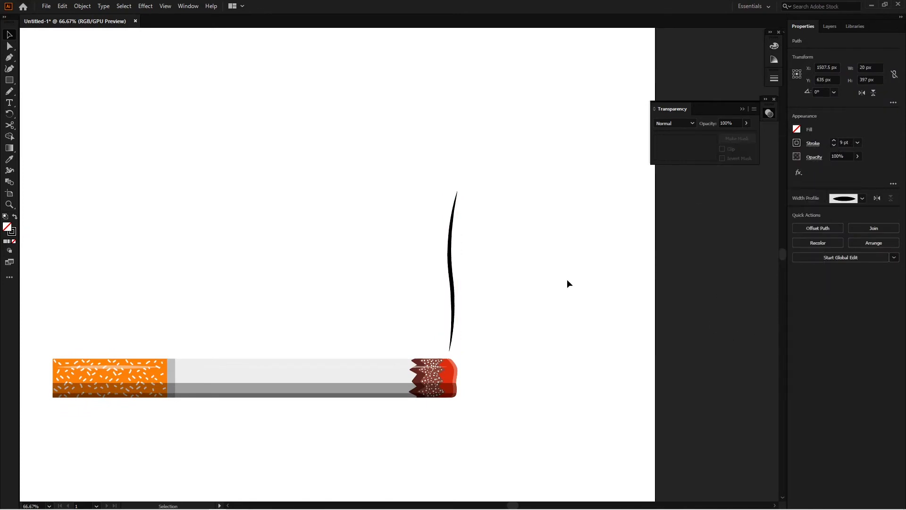
click(473, 298)
scroll(457, 263, up, 2)
scroll(469, 235, down, 2)
scroll(468, 236, up, 1)
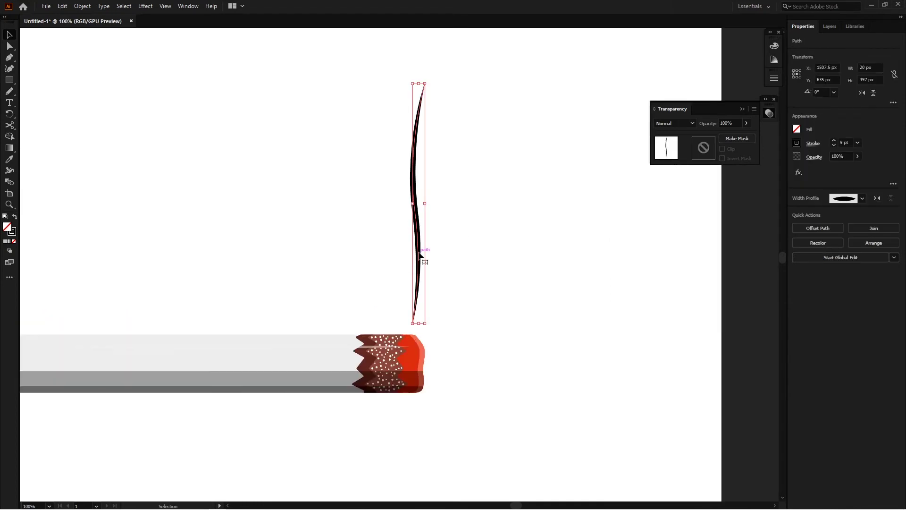
drag(422, 254, 423, 268)
scroll(441, 326, up, 1)
Shrink the smoke wisp about its centre and move it onto the burning tip.
key(a)
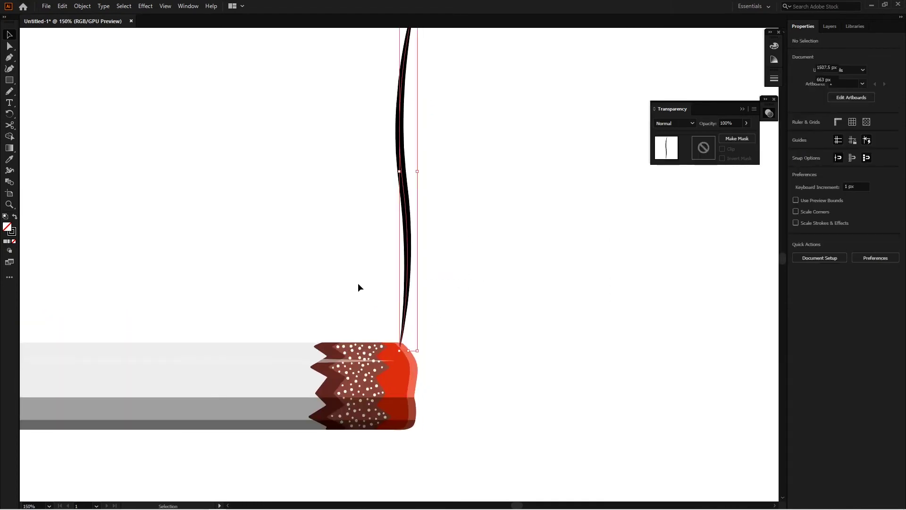
scroll(357, 283, down, 2)
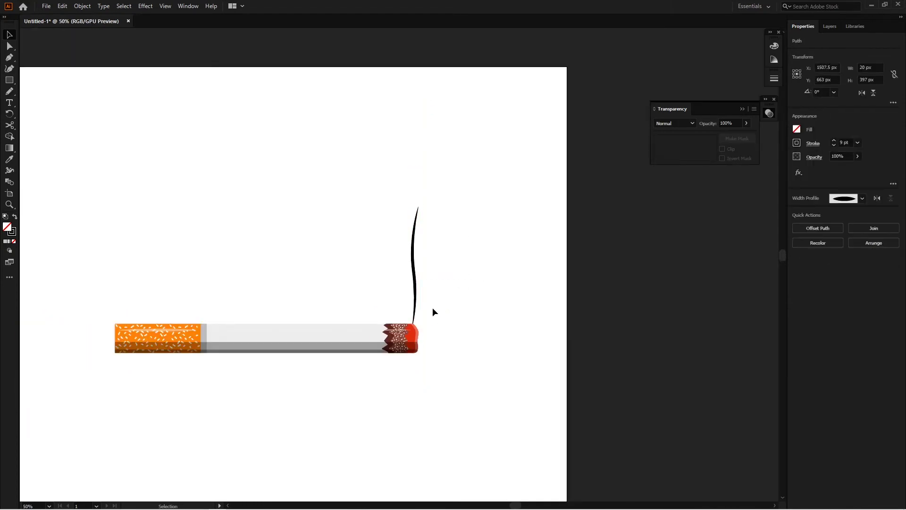
scroll(432, 307, up, 1)
key(v)
drag(442, 235, 366, 275)
drag(424, 112, 434, 146)
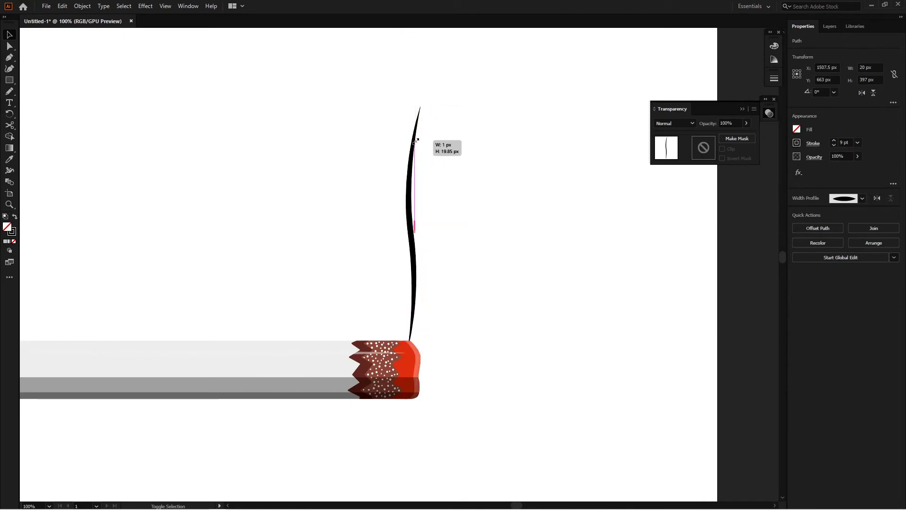
key(ctrl+z)
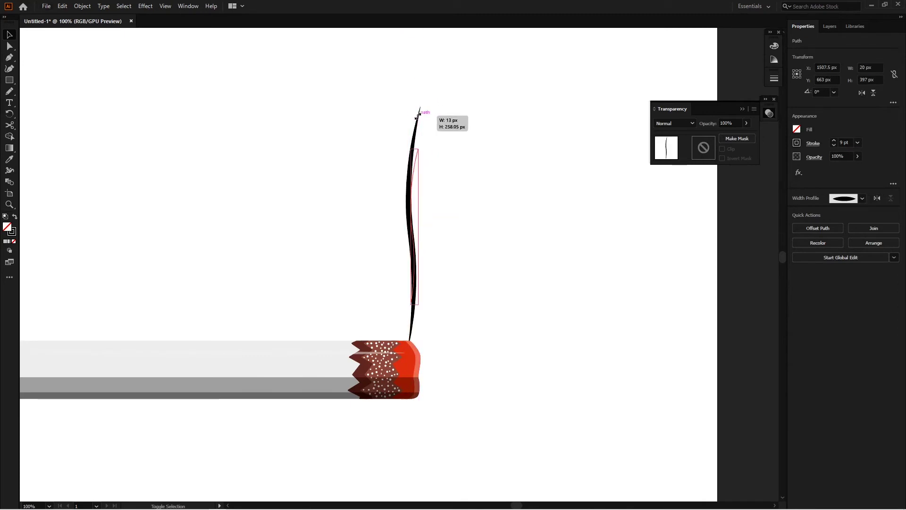
drag(423, 107, 418, 149)
drag(390, 217, 398, 294)
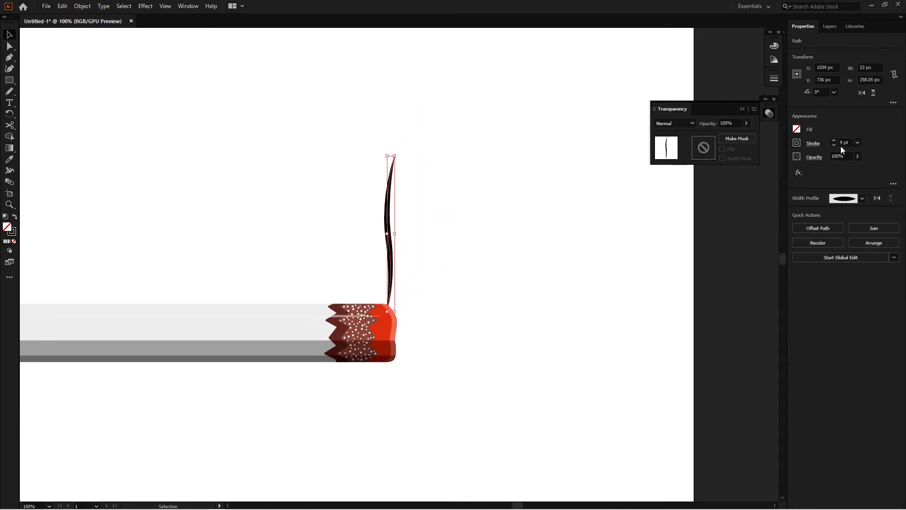
Adjust the smoke wisp's stroke weight to 6 pt, then begin a second smoke path beside it.
click(834, 145)
click(834, 145)
click(834, 145)
click(834, 145)
click(834, 141)
click(834, 141)
click(834, 141)
click(835, 141)
key(ctrl+plus)
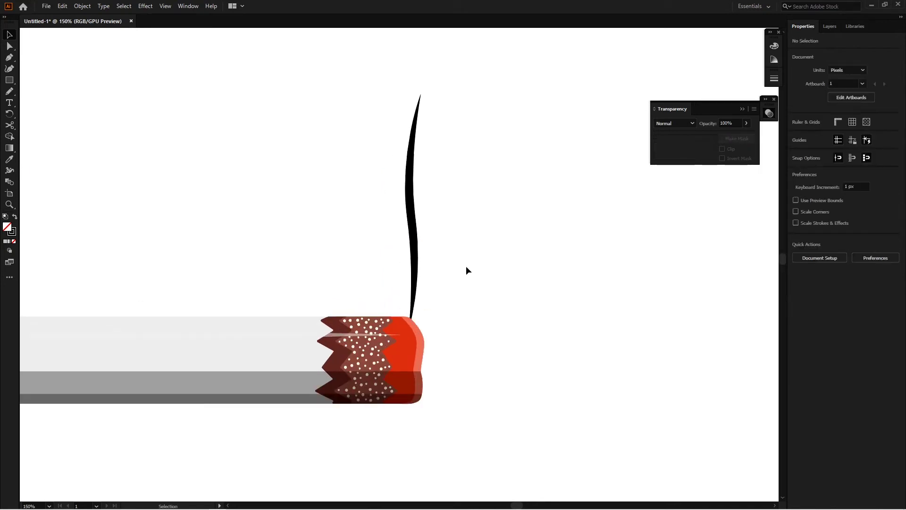
click(460, 291)
click(410, 227)
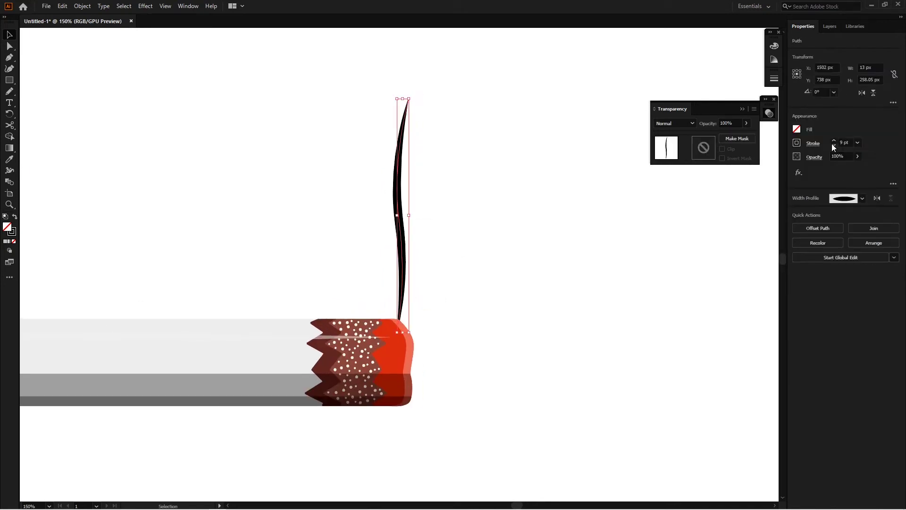
drag(480, 284, 458, 295)
click(387, 271)
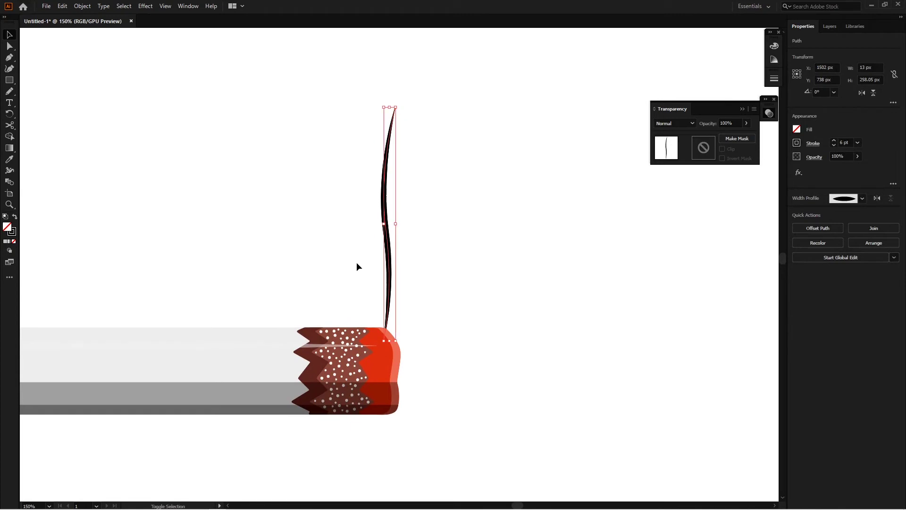
click(356, 262)
key(p)
drag(389, 268, 362, 256)
Start a second smoke path, undoing a misplaced first attempt.
click(380, 169)
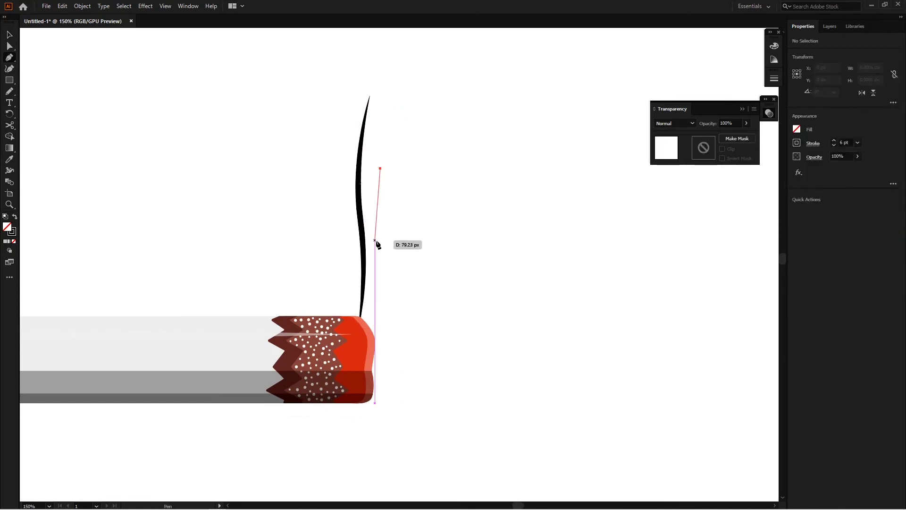
click(371, 238)
click(375, 250)
click(378, 261)
ctrl+click(382, 272)
drag(376, 184, 369, 193)
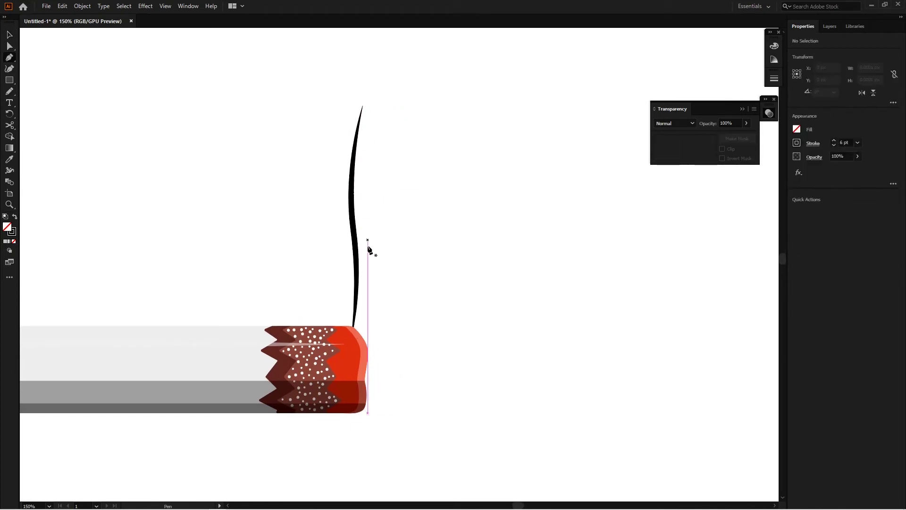
click(363, 220)
drag(370, 281, 364, 323)
key(ctrl+z)
scroll(367, 265, down, 1)
Draw the second smoke wisp as a four-anchor curve ending at the cigarette tip.
click(363, 207)
click(370, 249)
click(366, 284)
click(362, 311)
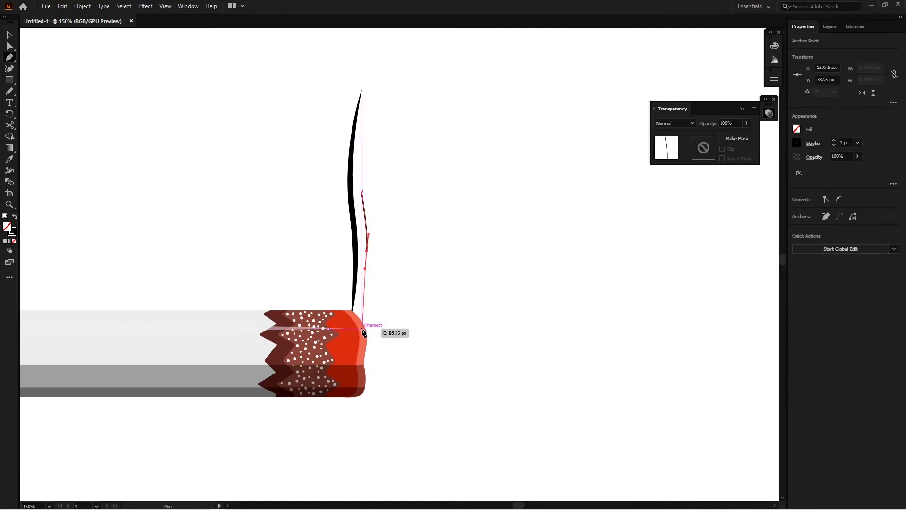
key(Escape)
Give the second wisp a width profile tapering at both ends.
key(v)
click(383, 288)
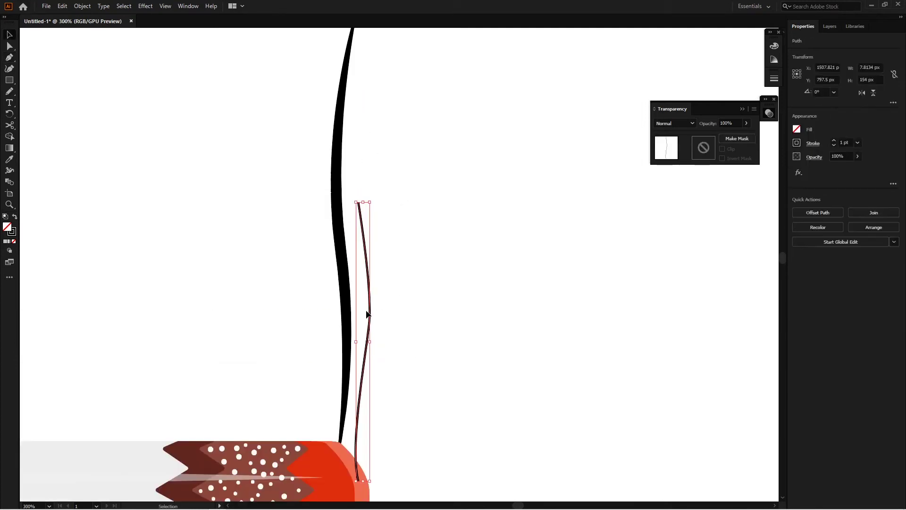
click(813, 143)
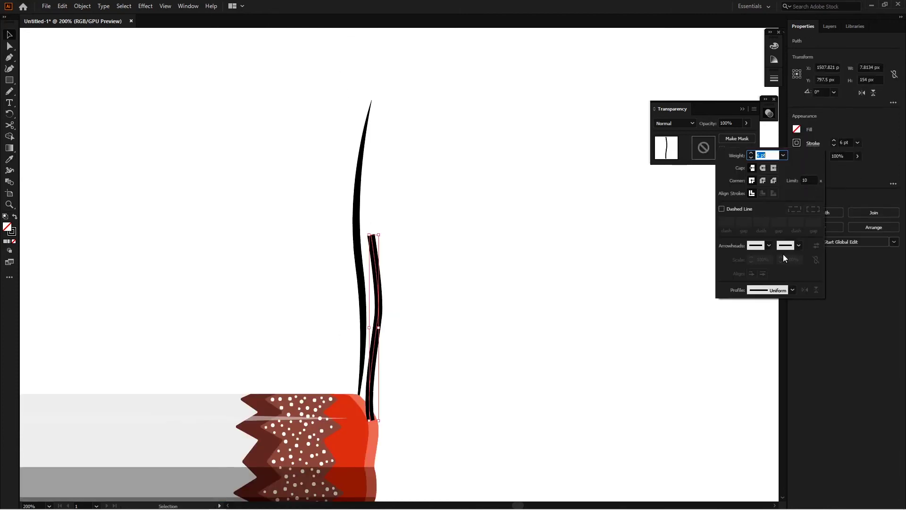
click(764, 291)
click(772, 358)
click(435, 295)
Set the shorter wisp's stroke weight to 5 pt and compare it with the taller wisp.
click(379, 320)
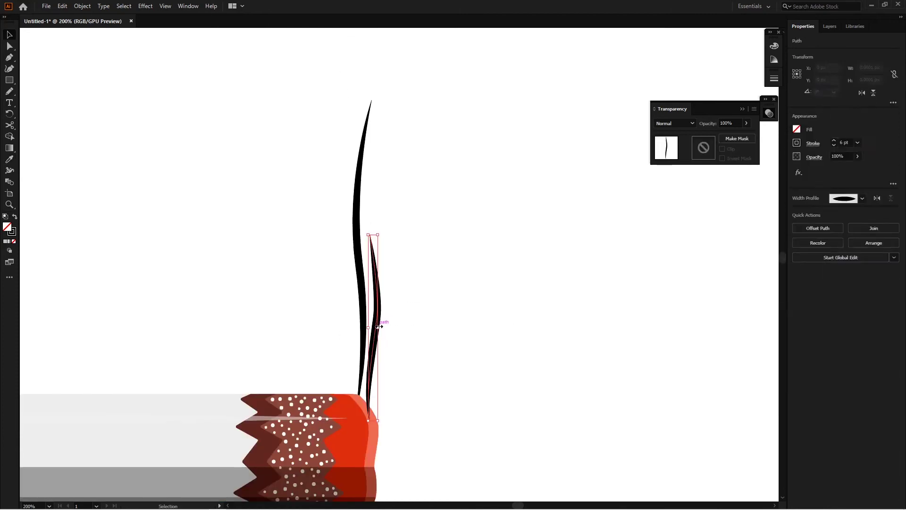
click(834, 145)
click(834, 145)
click(834, 146)
click(834, 146)
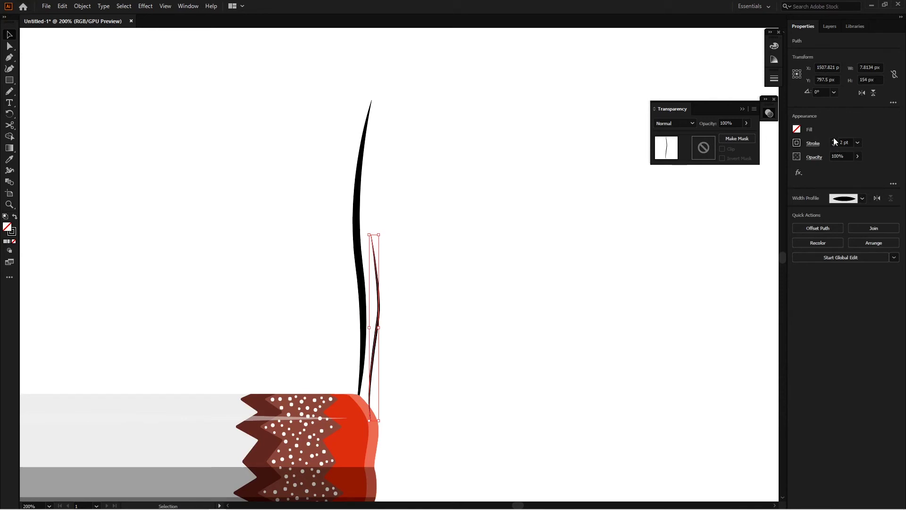
click(834, 140)
click(834, 140)
click(543, 323)
click(384, 347)
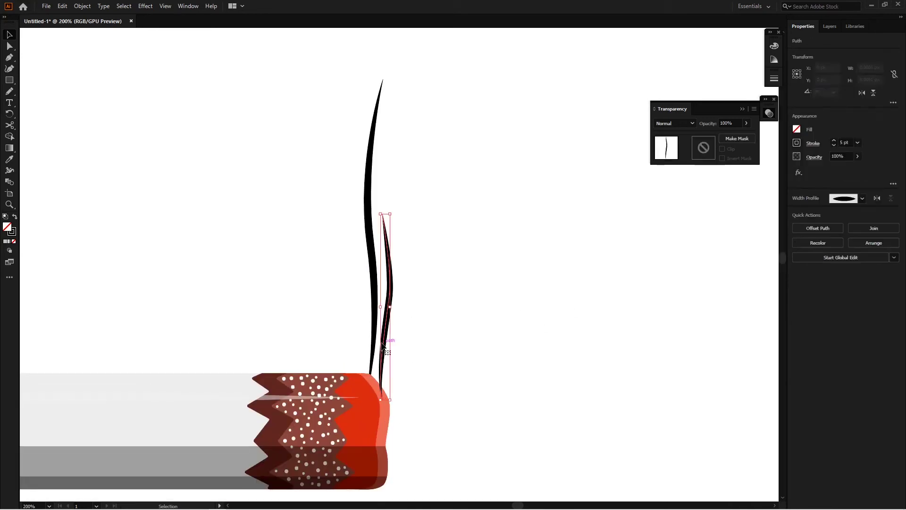
key(a)
scroll(384, 348, up, 2)
key(v)
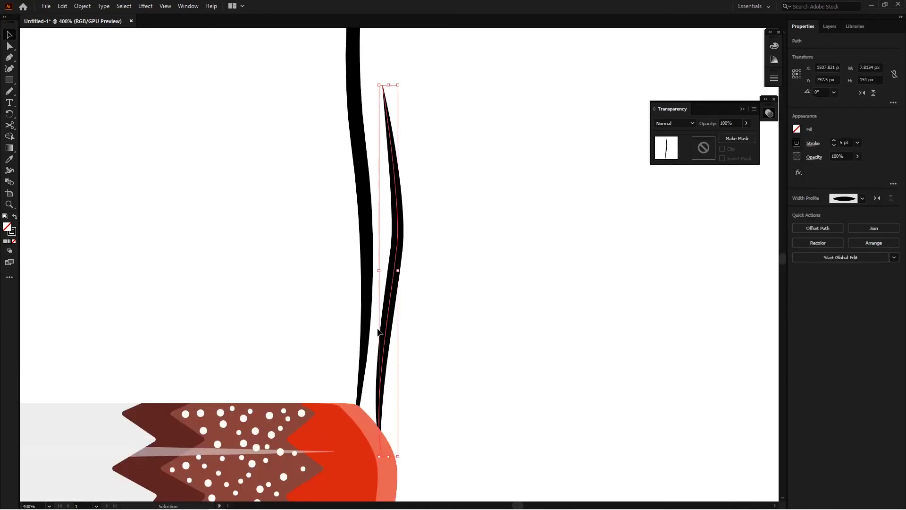
scroll(379, 332, down, 3)
shift+click(410, 302)
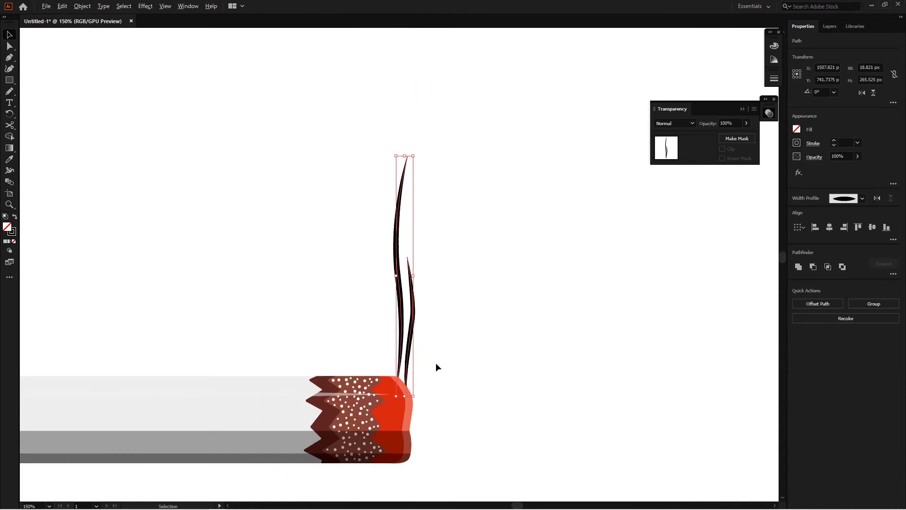
click(470, 361)
Colour the two smoke wisps' strokes dark grey #333333.
drag(525, 353, 513, 357)
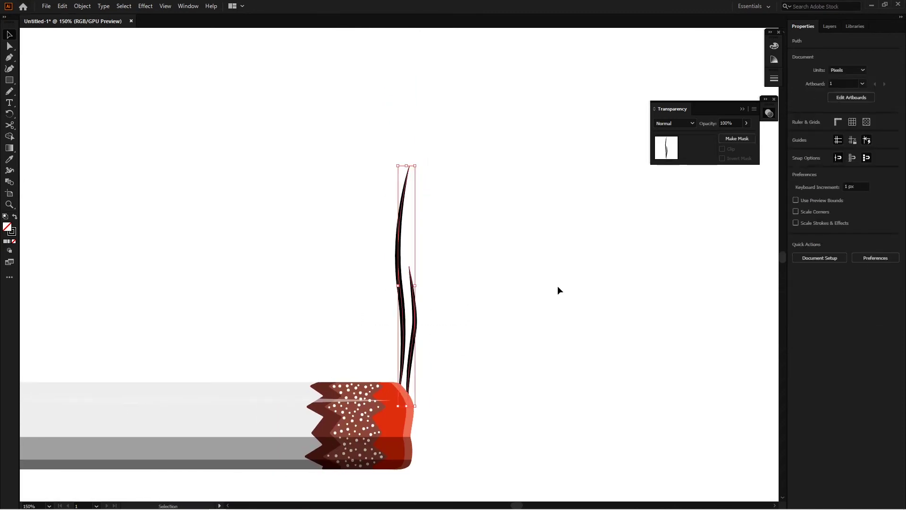
click(774, 46)
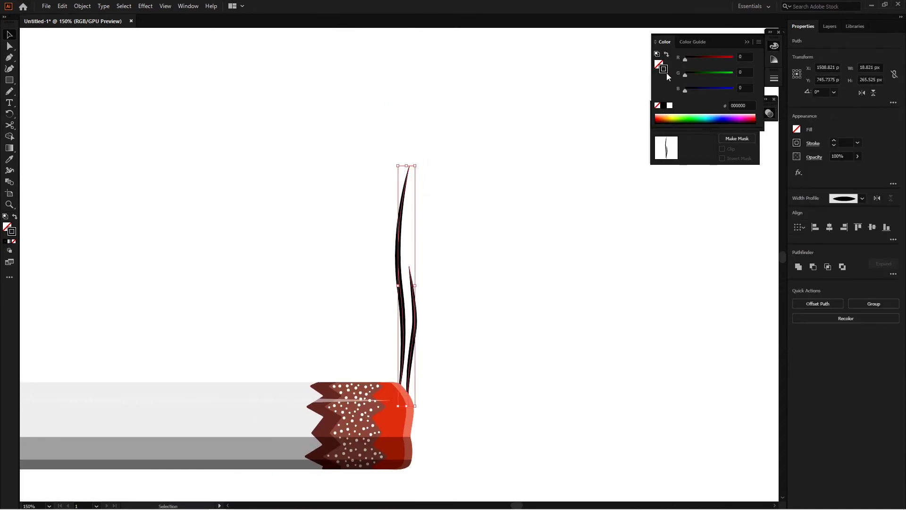
double_click(663, 69)
drag(547, 239, 487, 274)
key(Return)
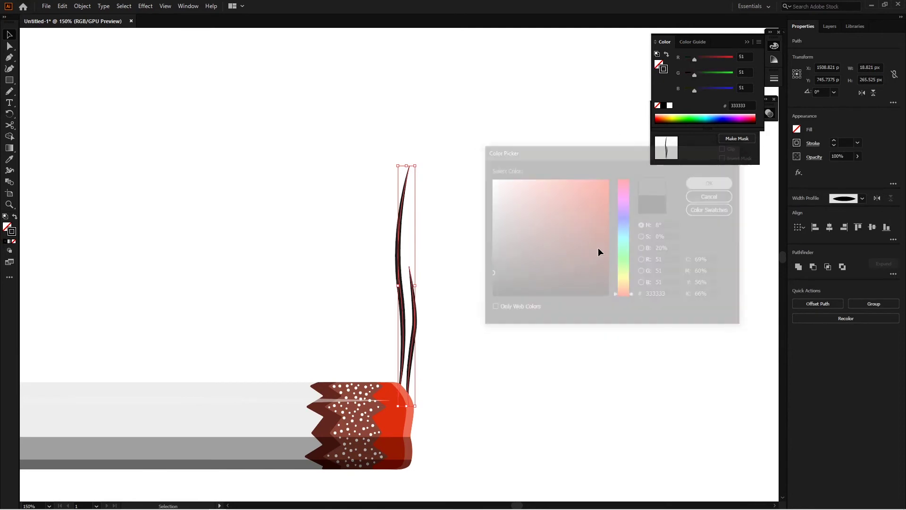
click(533, 311)
Draw a third curved smoke wisp left of the others, ending at the cigarette tip.
scroll(499, 319, down, 5)
scroll(499, 319, up, 5)
scroll(482, 327, up, 1)
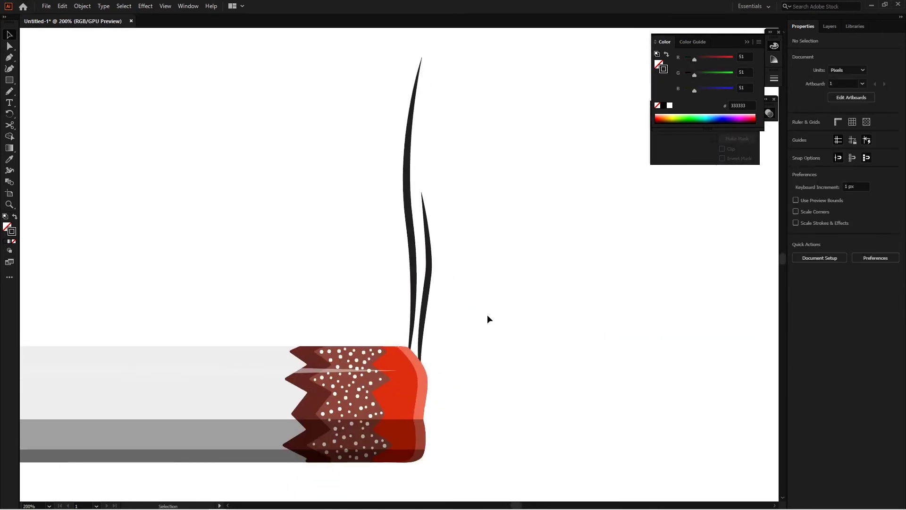
key(p)
scroll(477, 302, up, 1)
mouse_move(450, 169)
mouse_down()
mouse_move(437, 168)
mouse_move(402, 195)
mouse_up()
scroll(418, 153, down, 1)
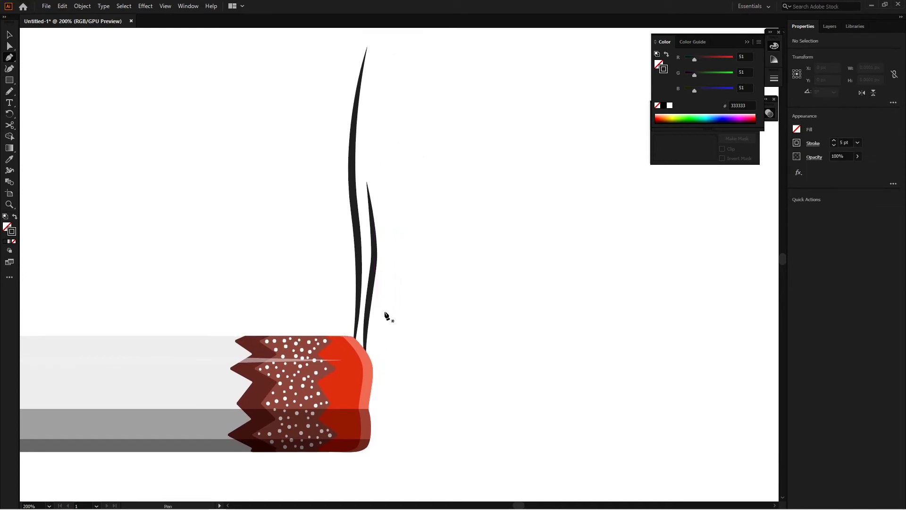
scroll(384, 314, down, 1)
scroll(415, 247, up, 2)
click(380, 192)
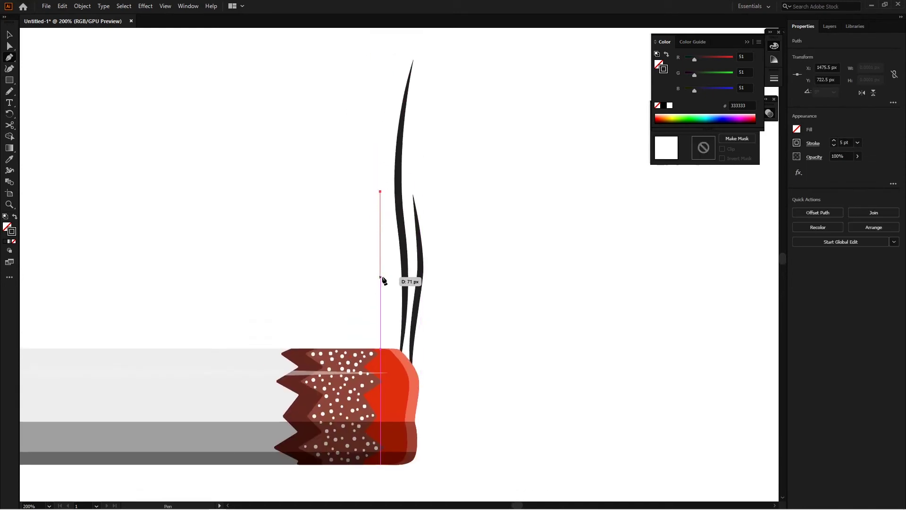
drag(383, 275, 393, 310)
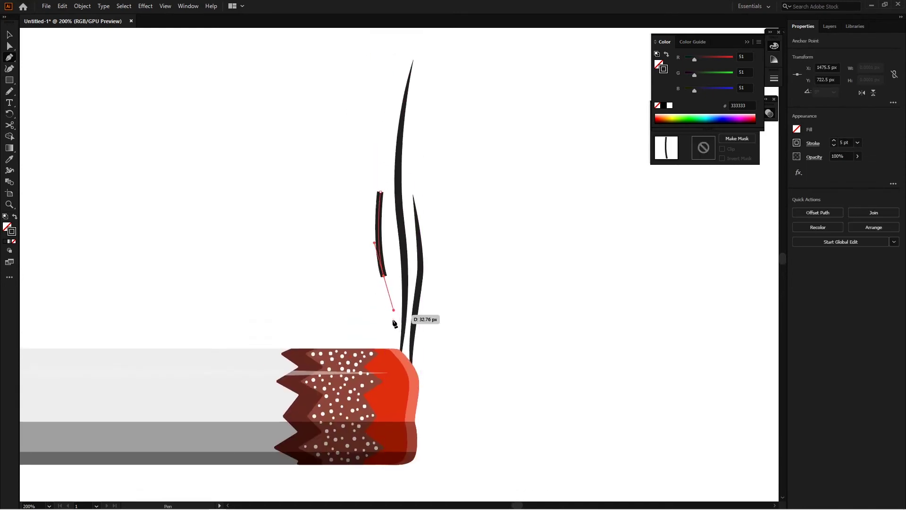
click(379, 374)
Apply a both-ends tapered width profile to the third wisp.
scroll(464, 290, up, 1)
key(v)
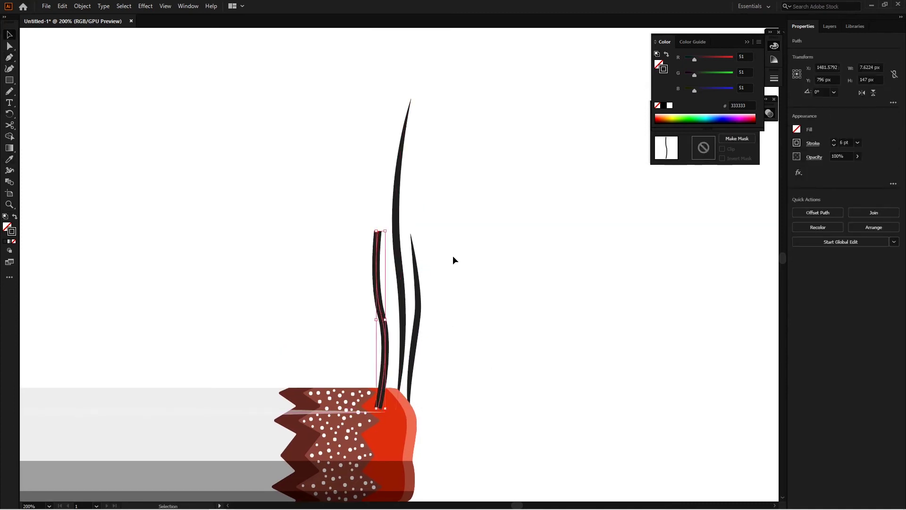
scroll(453, 257, down, 1)
mouse_move(319, 263)
mouse_down()
mouse_move(370, 289)
mouse_move(386, 316)
mouse_up()
click(813, 143)
click(792, 290)
click(761, 322)
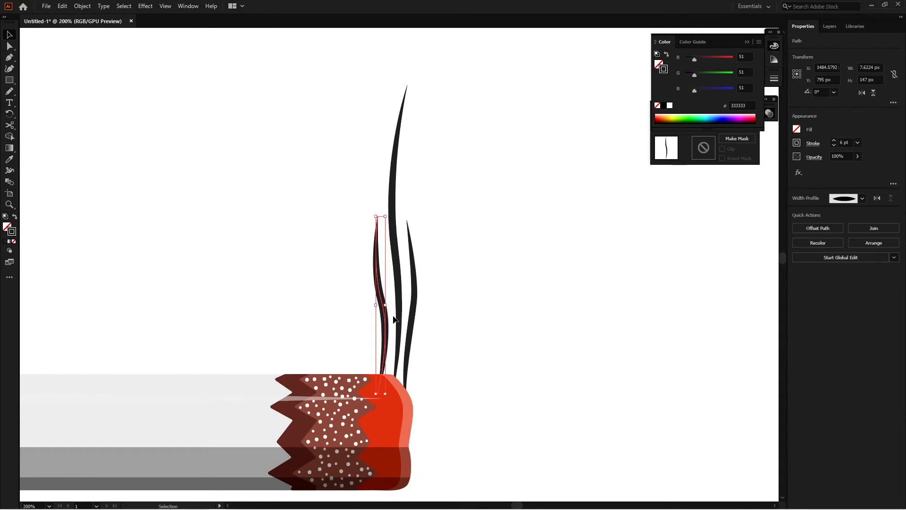
click(468, 318)
scroll(469, 319, down, 5)
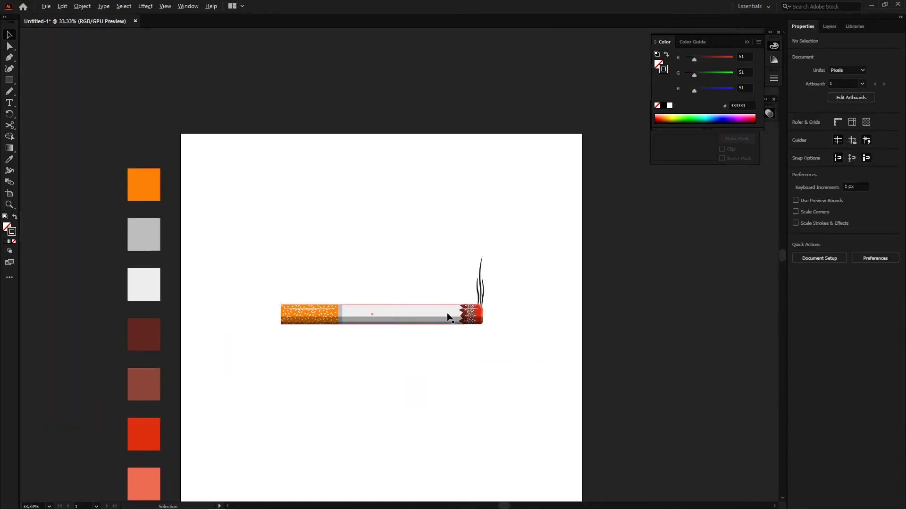
Select the cigarette body group in the Layers panel and edit its opacity value.
scroll(448, 317, up, 2)
click(827, 26)
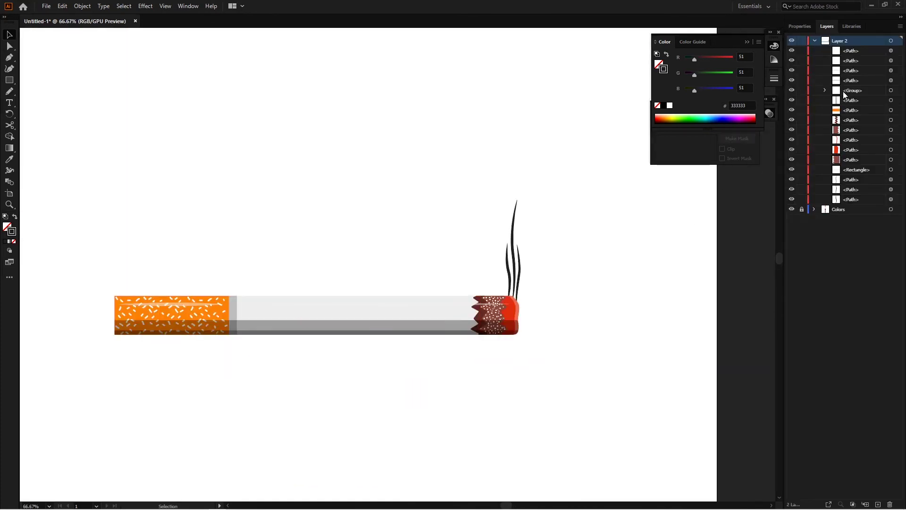
click(891, 90)
click(769, 114)
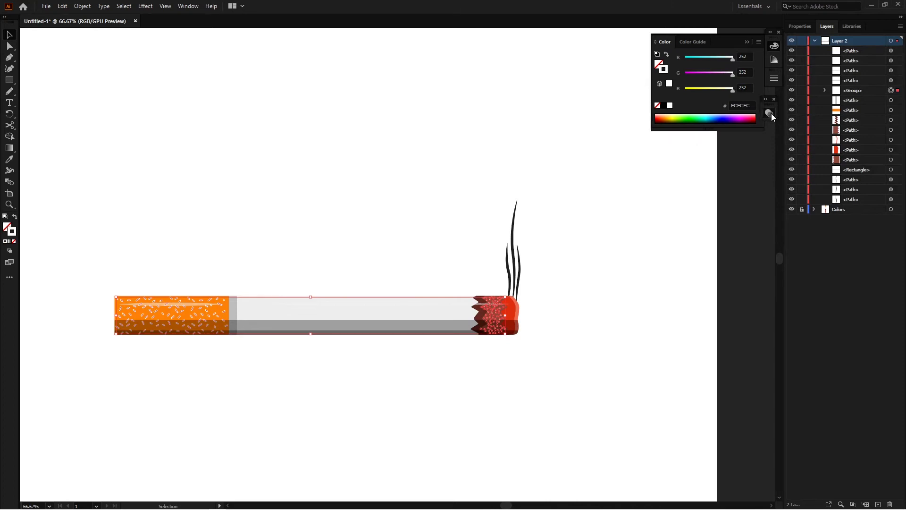
click(747, 41)
click(739, 122)
click(640, 249)
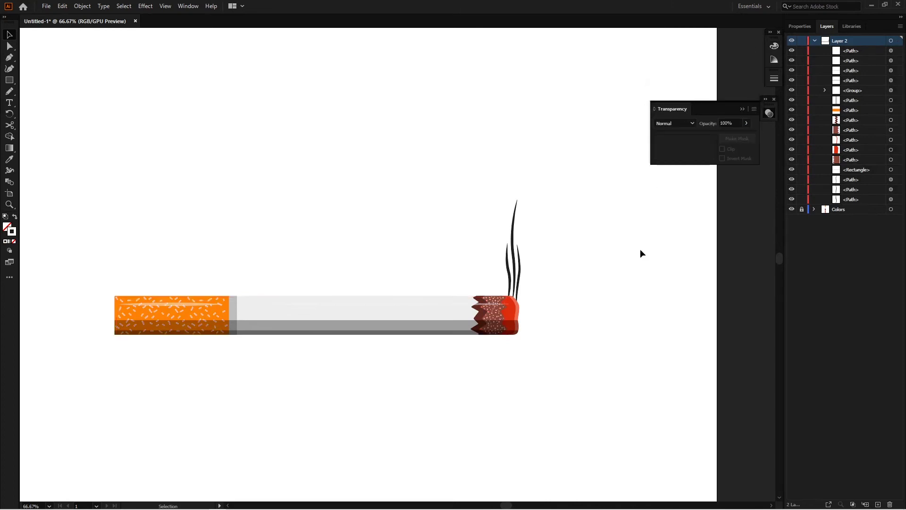
drag(635, 247, 641, 249)
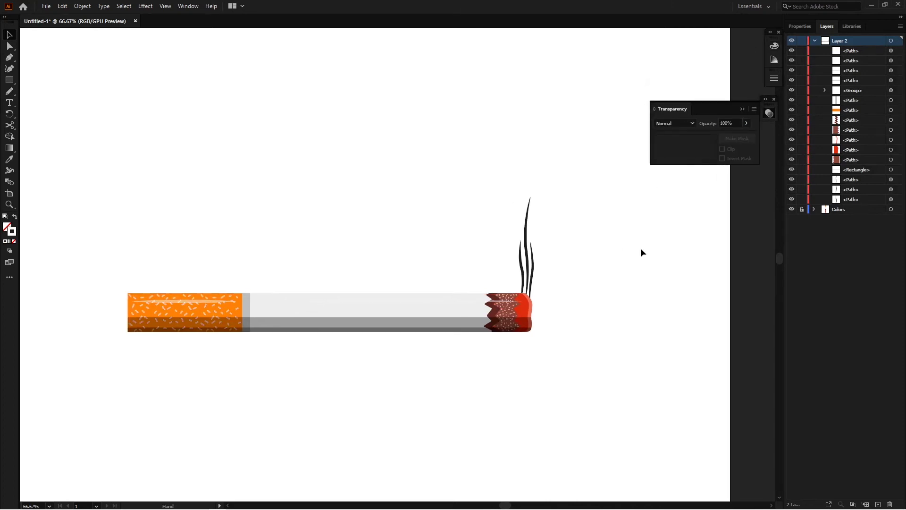
click(890, 91)
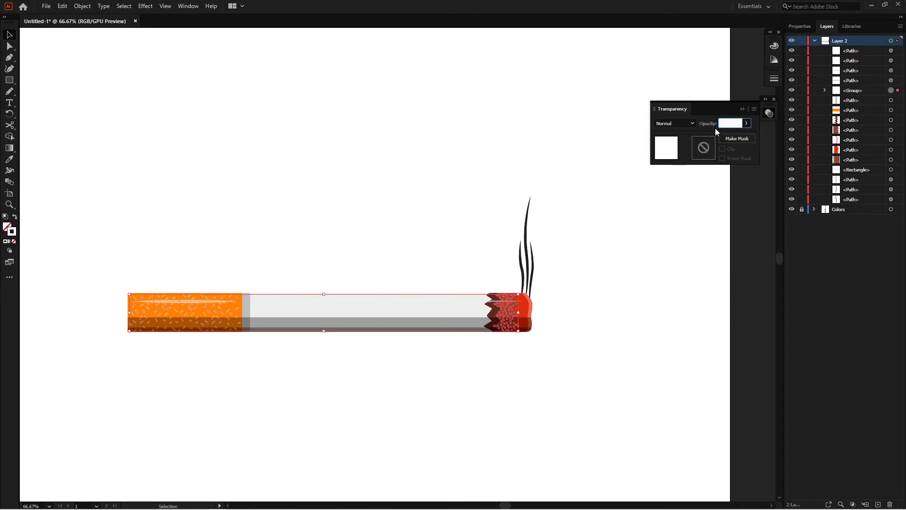
click(645, 225)
Marquee-select all cigarette parts and drag them slightly lower.
scroll(590, 279, down, 1)
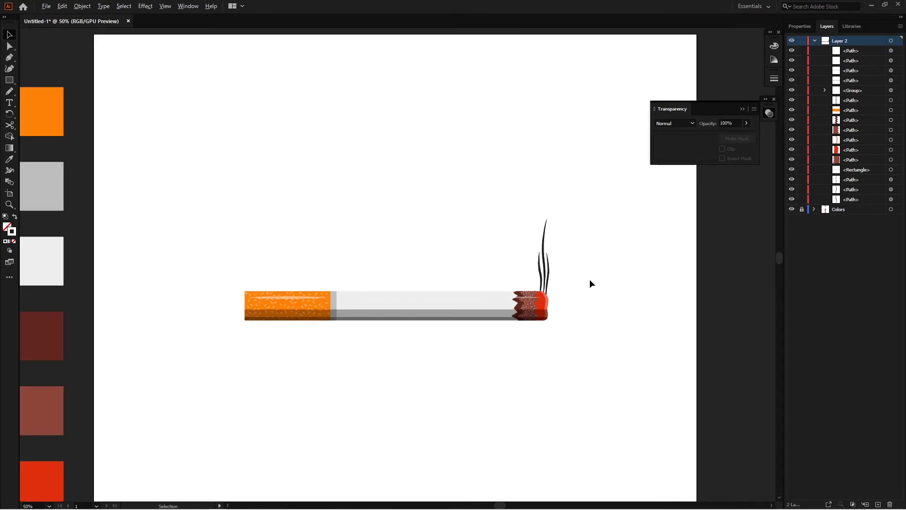
scroll(575, 288, down, 1)
mouse_move(596, 317)
mouse_down()
mouse_move(526, 233)
mouse_move(348, 154)
mouse_up()
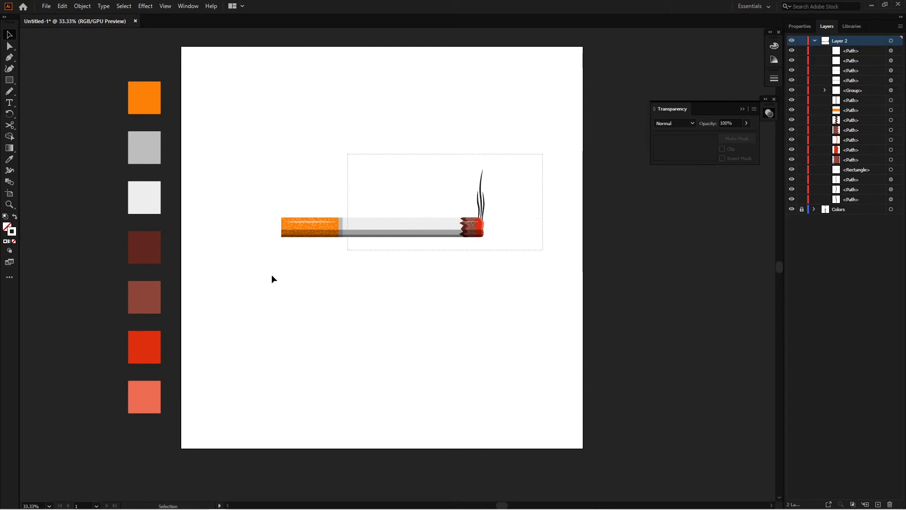
drag(415, 229, 418, 249)
click(505, 255)
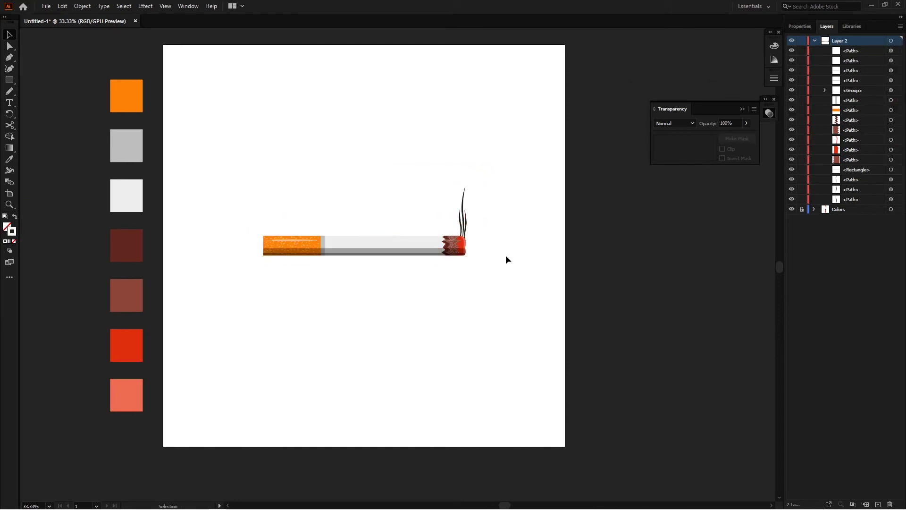
scroll(506, 254, up, 1)
scroll(383, 282, up, 1)
Draw a straight horizontal line below the cigarette with the Pen tool.
key(p)
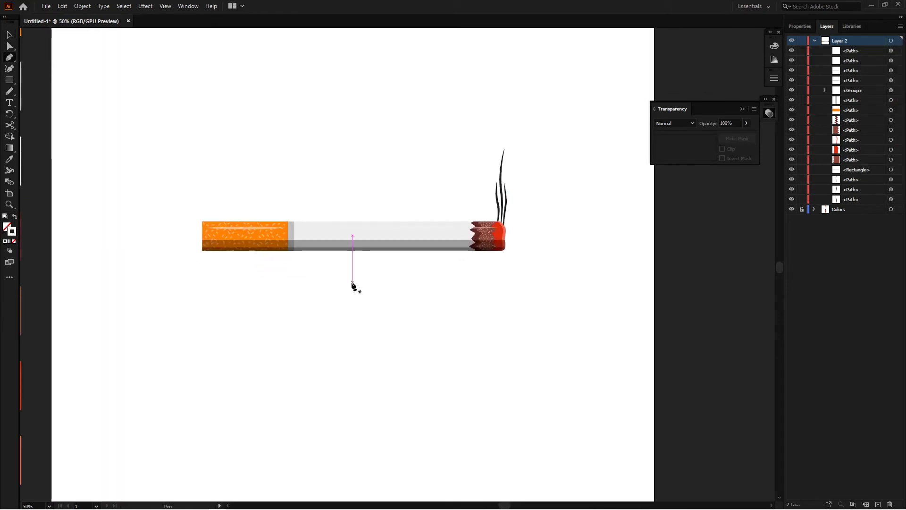
drag(384, 296, 389, 287)
click(133, 244)
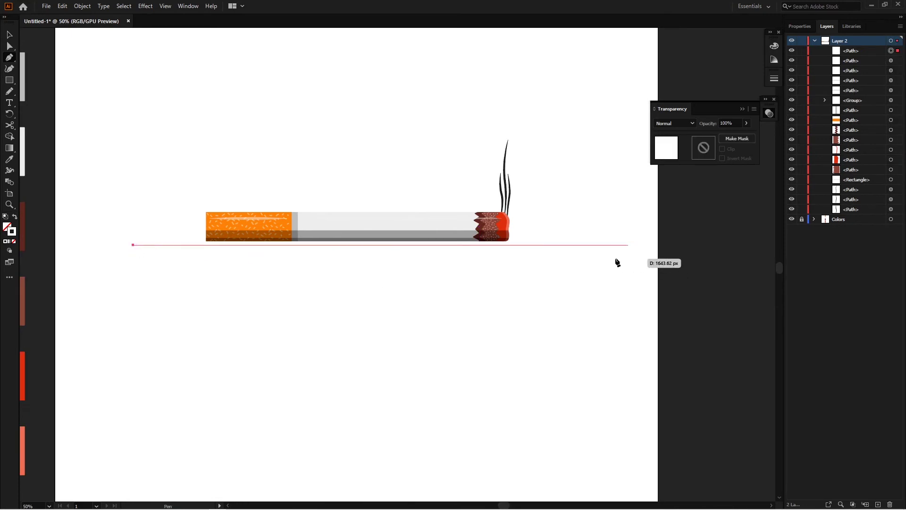
key(v)
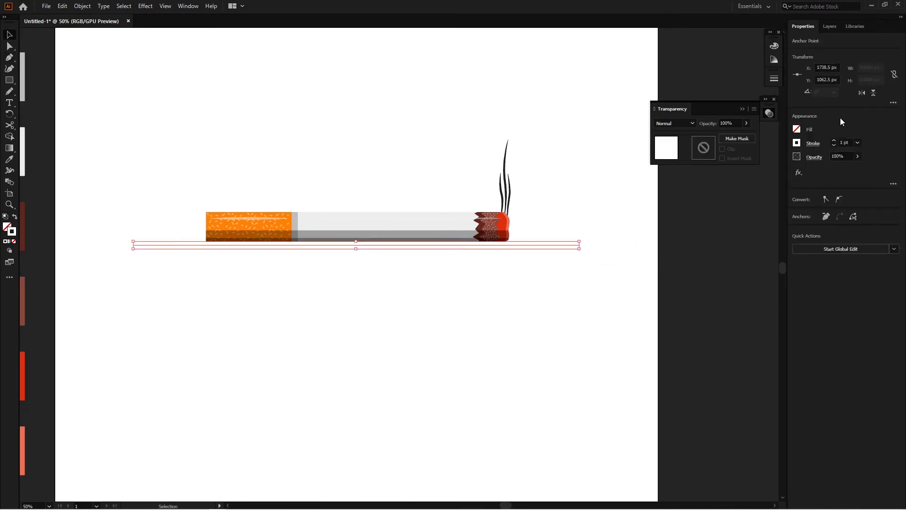
Give the line a black 15 pt stroke with round caps.
click(796, 143)
click(699, 206)
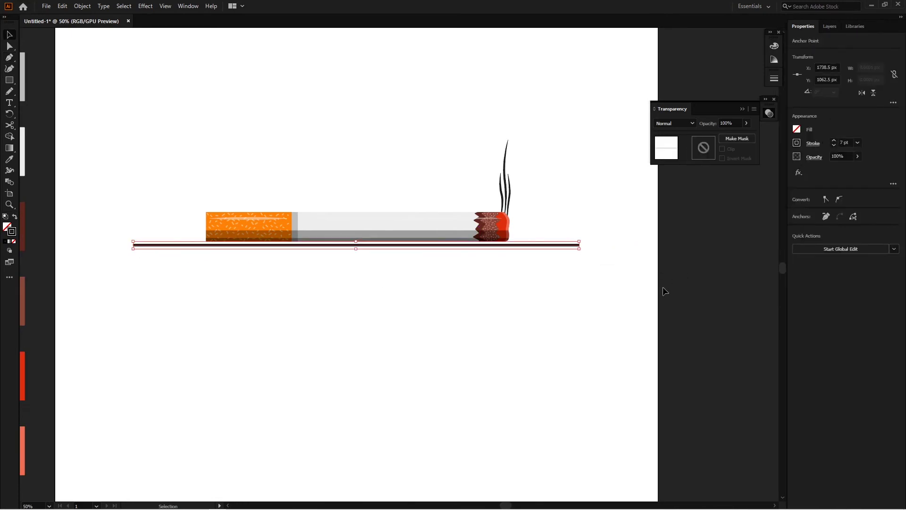
click(635, 225)
click(590, 247)
click(834, 140)
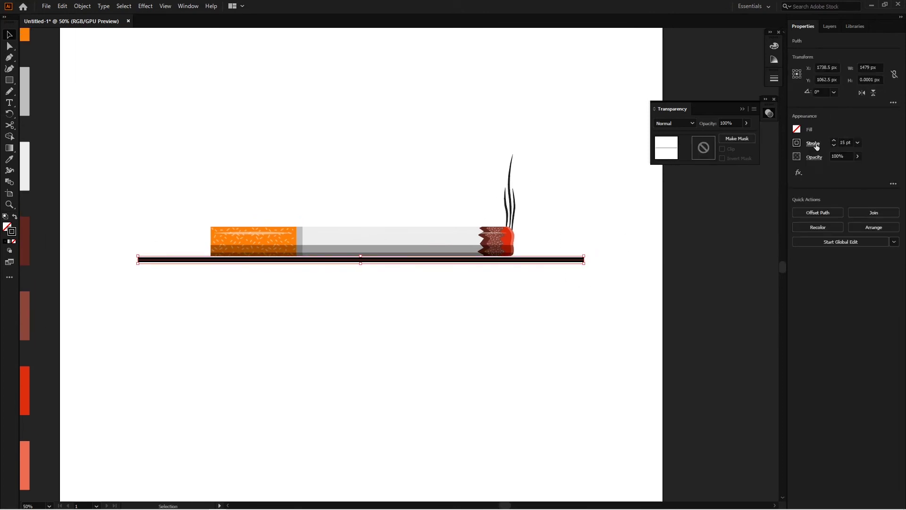
click(812, 143)
click(763, 168)
click(681, 234)
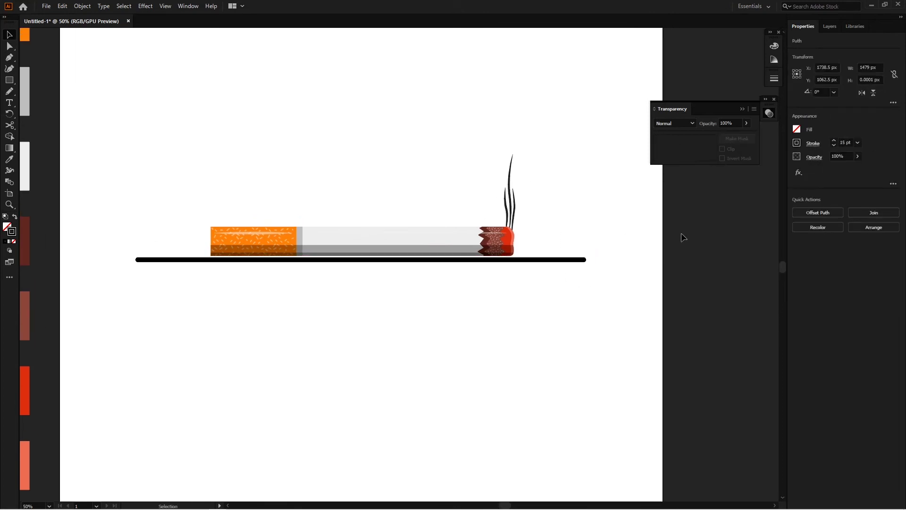
Shorten the black line from its right end.
drag(586, 303, 577, 278)
key(ctrl+z)
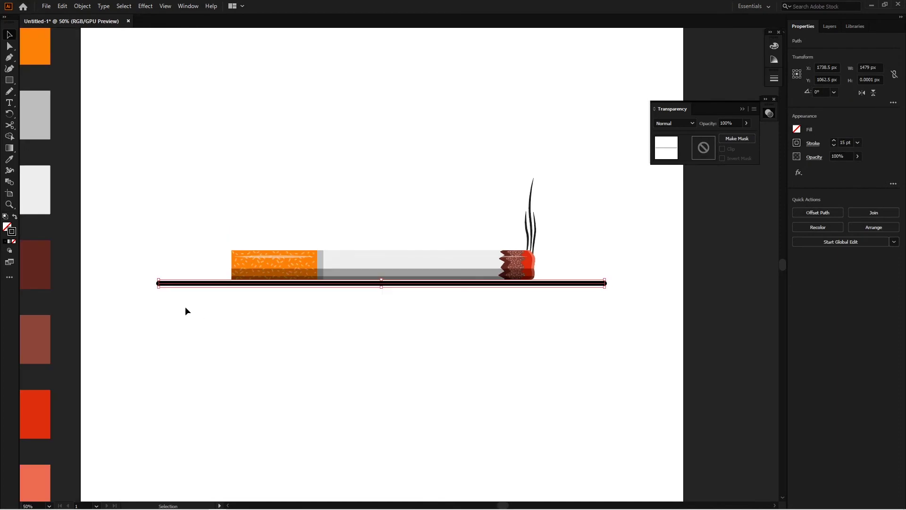
key(ctrl+equal)
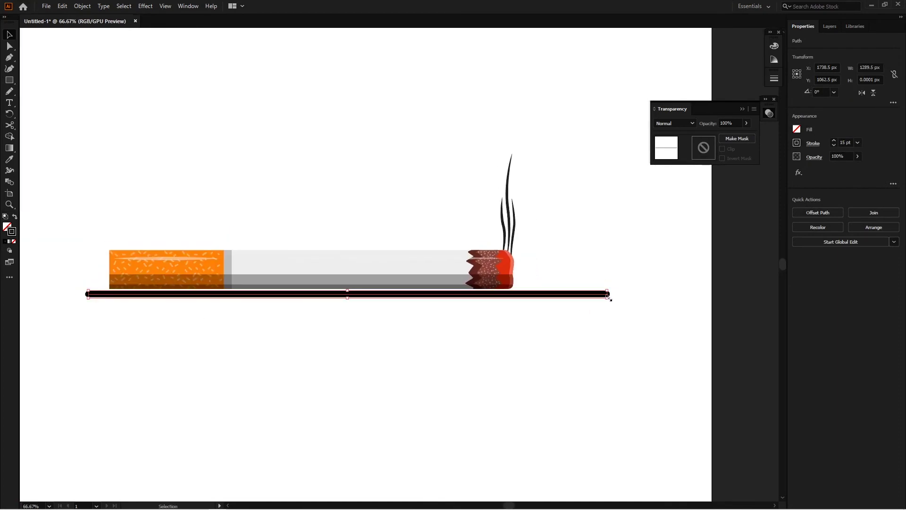
drag(608, 294, 526, 301)
key(ctrl+equal)
key(ctrl+equal)
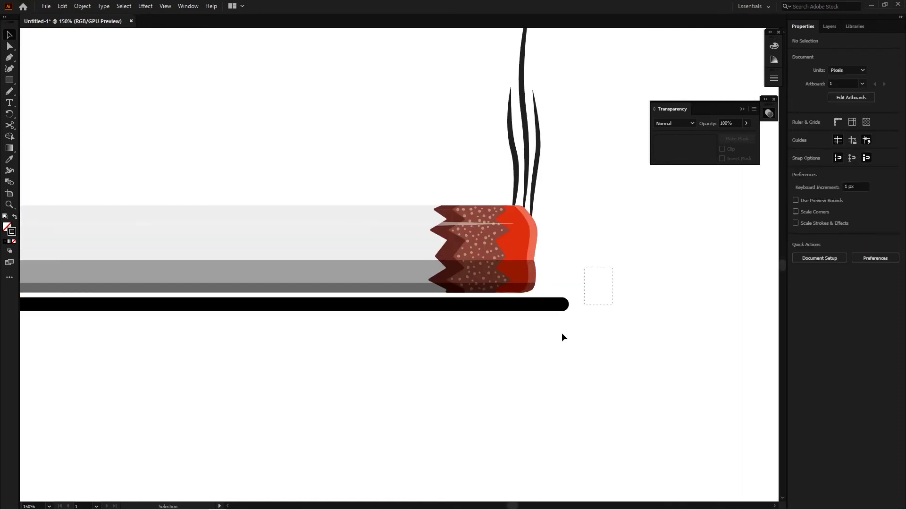
scroll(570, 329, up, 1)
scroll(569, 329, up, 1)
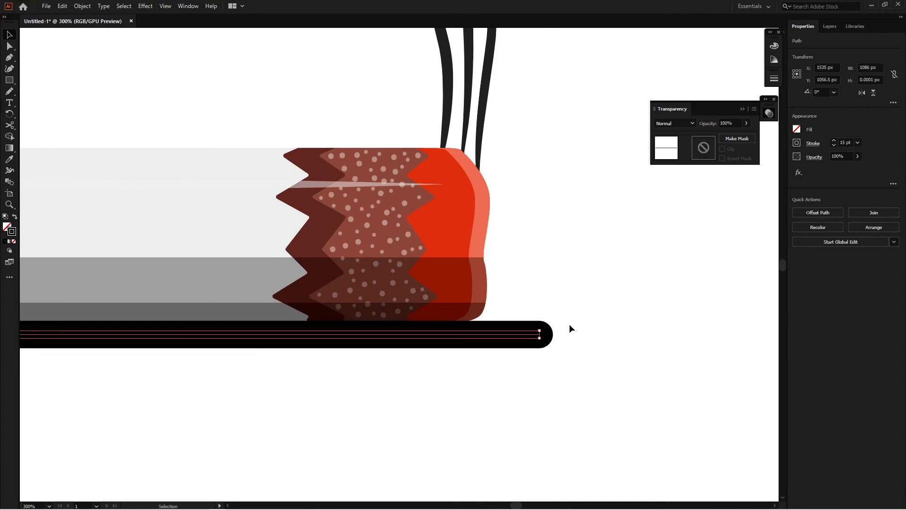
key(ctrl+alt+0)
click(553, 292)
Add a short separate dash, about 19 px wide, at the line's right end.
scroll(553, 292, up, 1)
mouse_move(546, 301)
mouse_down()
mouse_move(526, 324)
mouse_move(534, 313)
mouse_up()
scroll(526, 321, up, 2)
scroll(502, 331, down, 1)
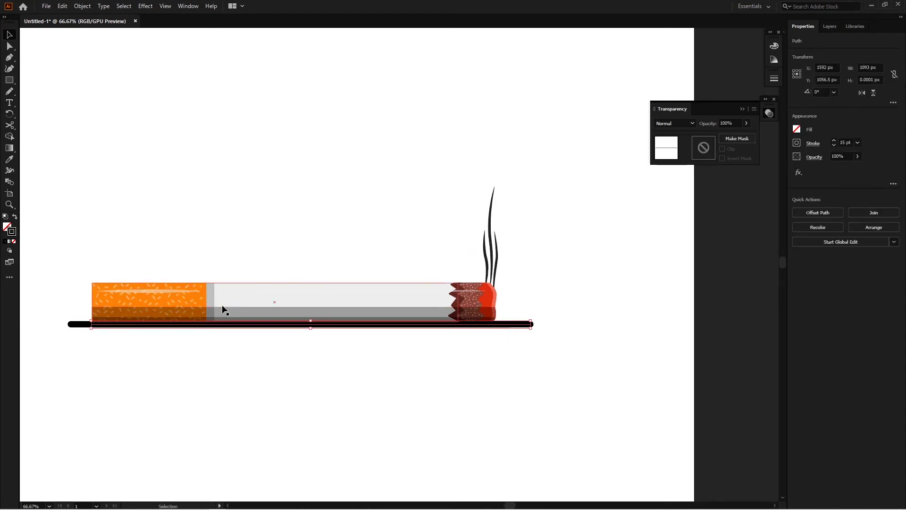
drag(91, 324, 505, 324)
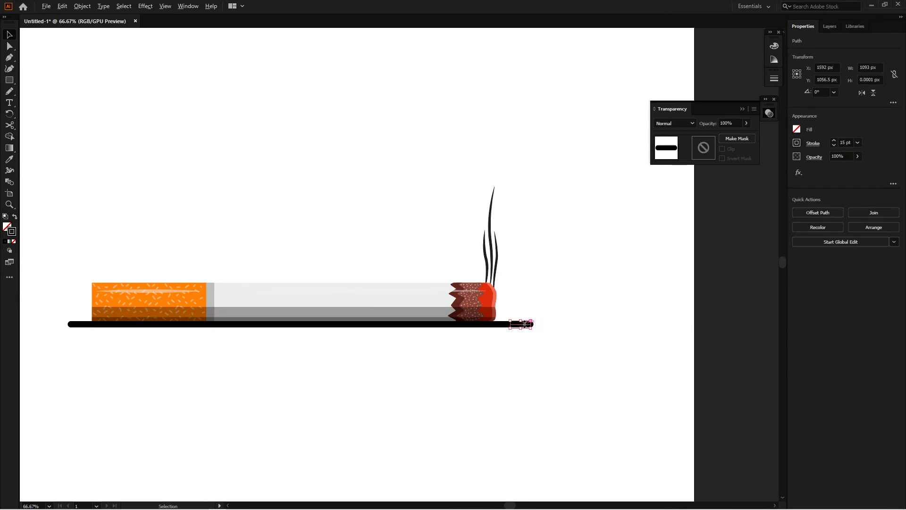
scroll(508, 325, up, 3)
mouse_move(505, 324)
mouse_down()
mouse_move(516, 313)
mouse_move(539, 314)
mouse_move(490, 359)
mouse_up()
scroll(538, 332, down, 1)
click(578, 312)
Move Layer 2 above Layer 3, then draw an artboard-sized rectangle.
scroll(520, 350, down, 3)
scroll(520, 349, up, 1)
scroll(474, 310, down, 2)
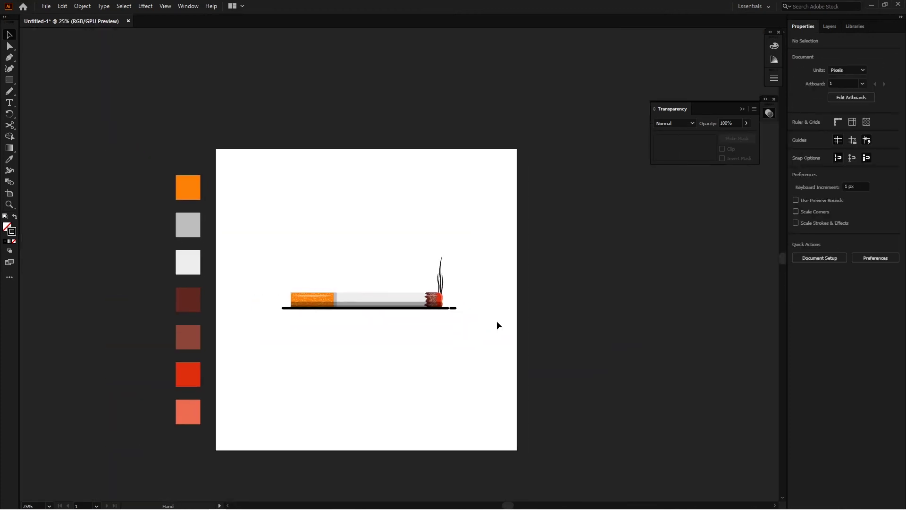
click(830, 26)
click(814, 51)
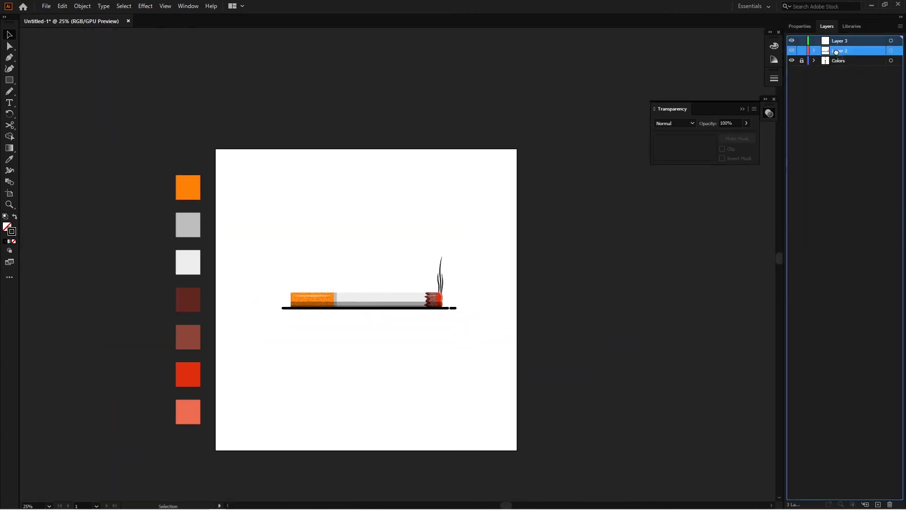
drag(840, 41, 840, 55)
key(m)
drag(201, 129, 500, 430)
Fill the rectangle with the light grey swatch using the Eyedropper.
key(ctrl+=)
key(i)
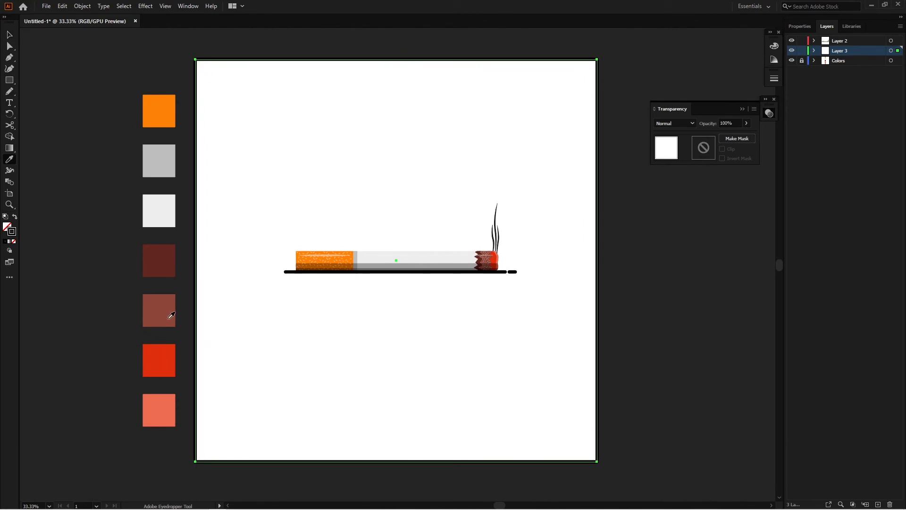
click(170, 313)
click(168, 399)
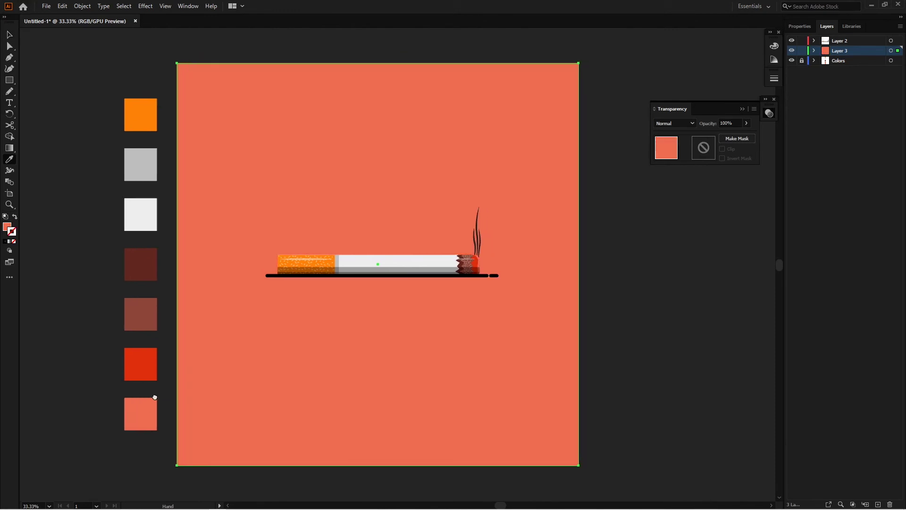
click(140, 215)
click(140, 166)
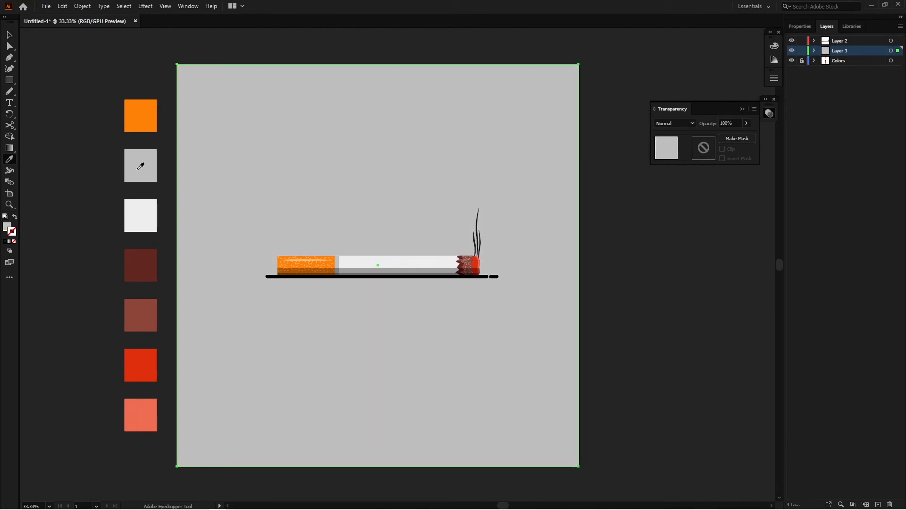
scroll(395, 273, up, 3)
scroll(399, 277, up, 2)
scroll(399, 277, down, 5)
key(v)
click(688, 310)
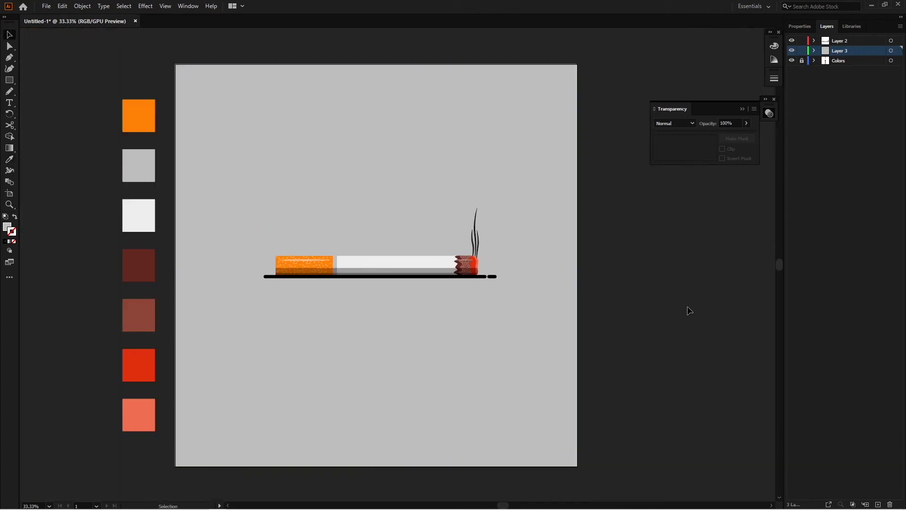
Hide the layer holding the colour swatches.
drag(613, 289, 607, 307)
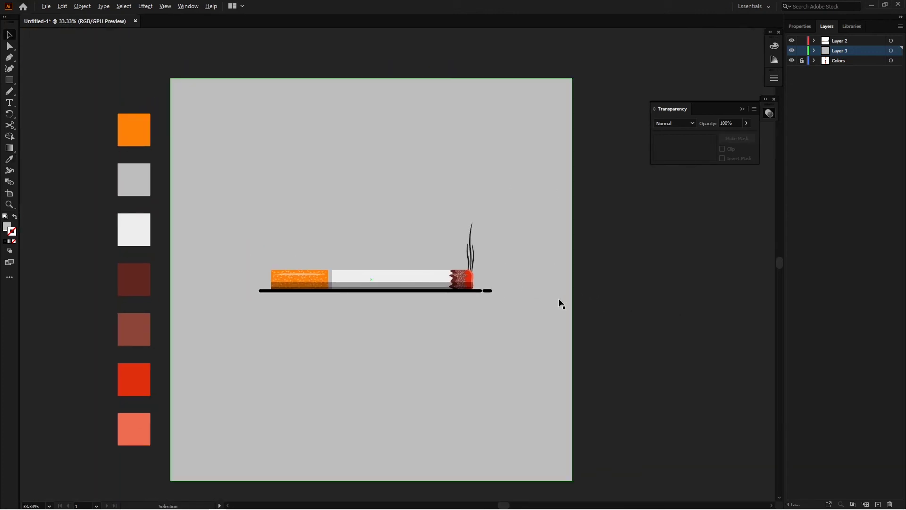
key(ctrl+minus)
click(791, 60)
key(ctrl+plus)
key(ctrl+plus)
key(ctrl+plus)
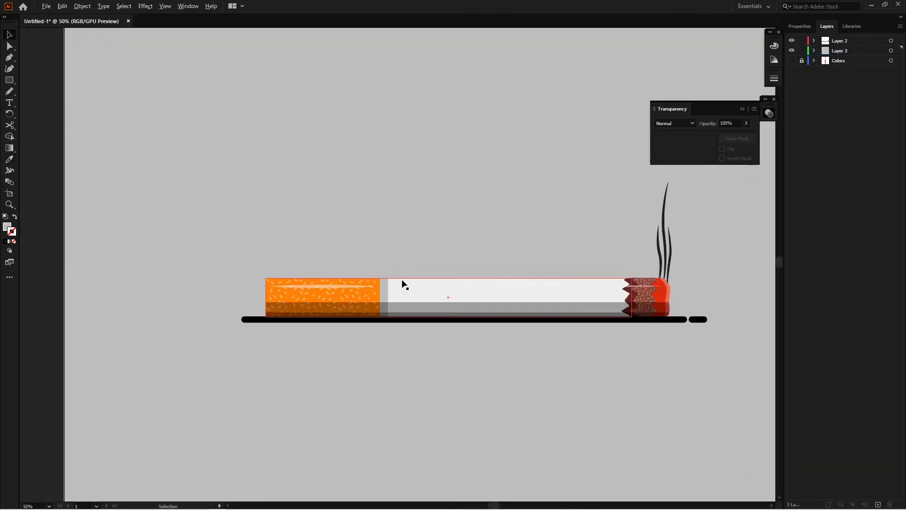
scroll(414, 257, right, 3)
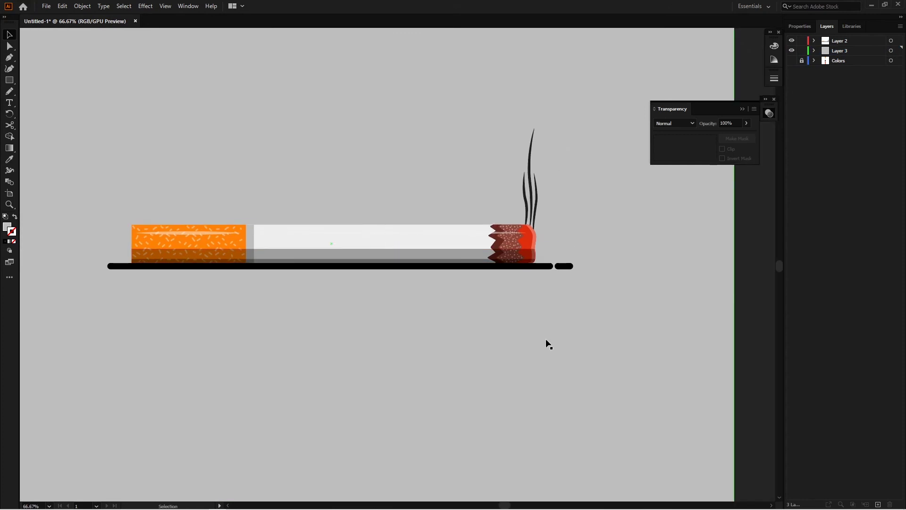
drag(518, 331, 526, 350)
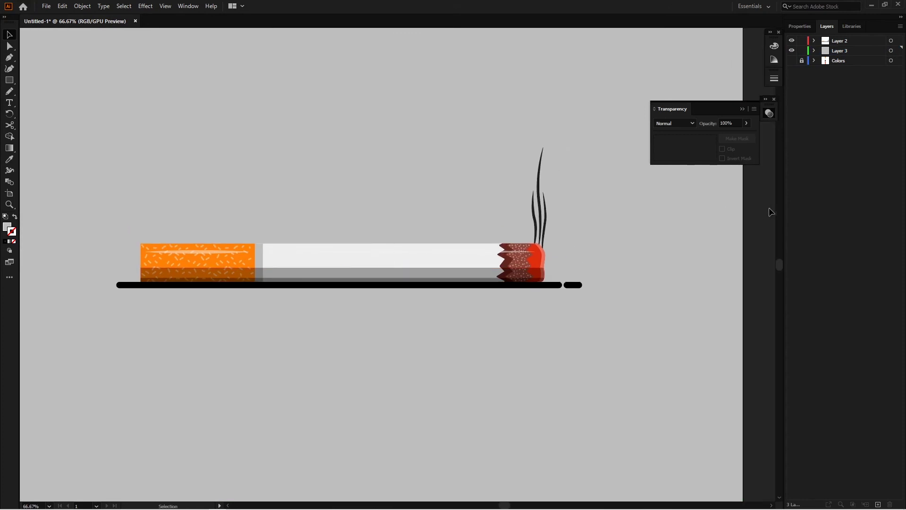
drag(714, 259, 667, 271)
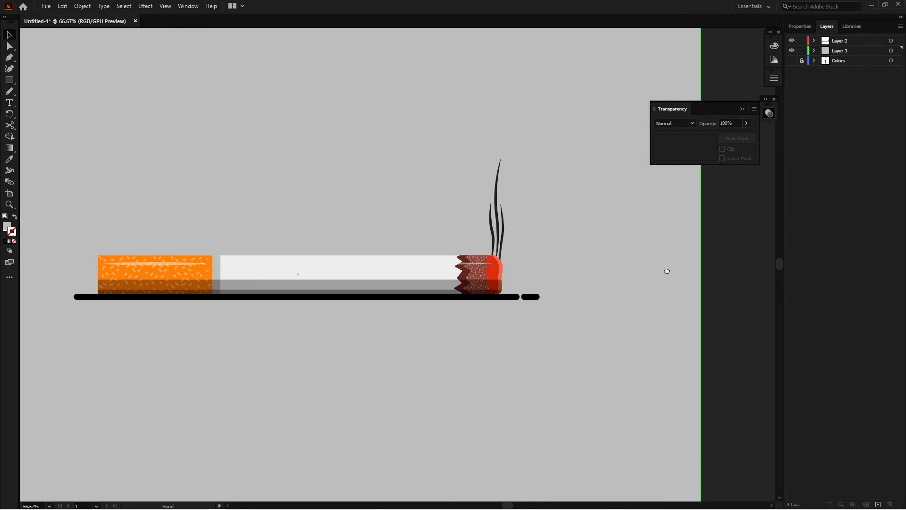
key(ctrl+minus)
key(ctrl+minus)
Select only the grey background rectangle.
key(ctrl+a)
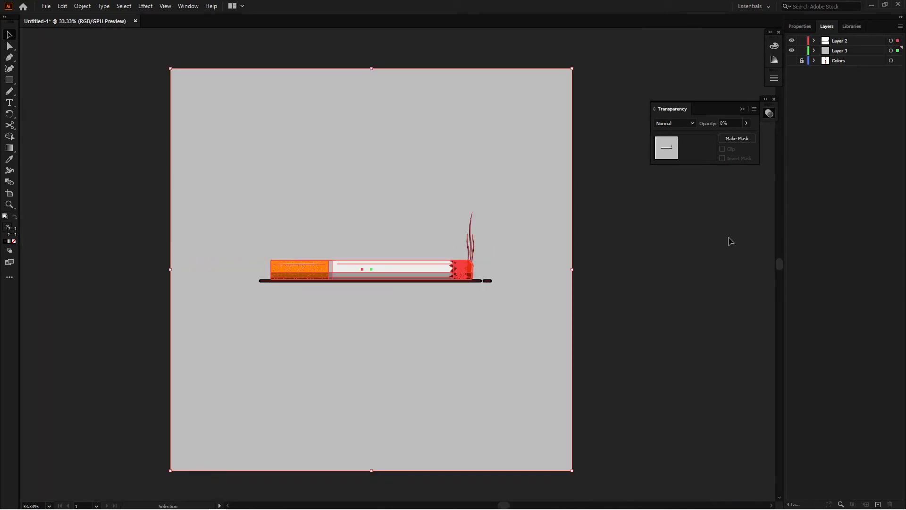
scroll(562, 94, up, 2)
click(562, 130)
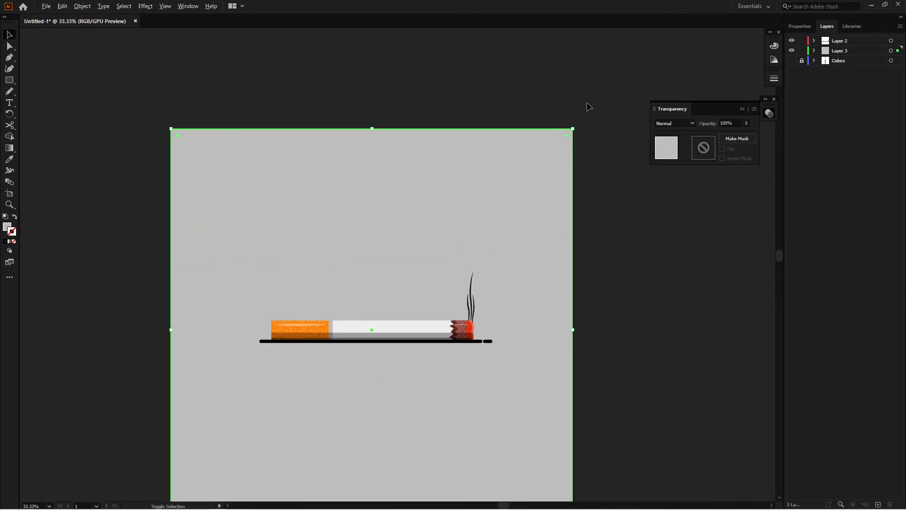
Zoom in on the cigarette and lock the Group and first six paths in Layer 2.
click(612, 188)
scroll(598, 231, down, 3)
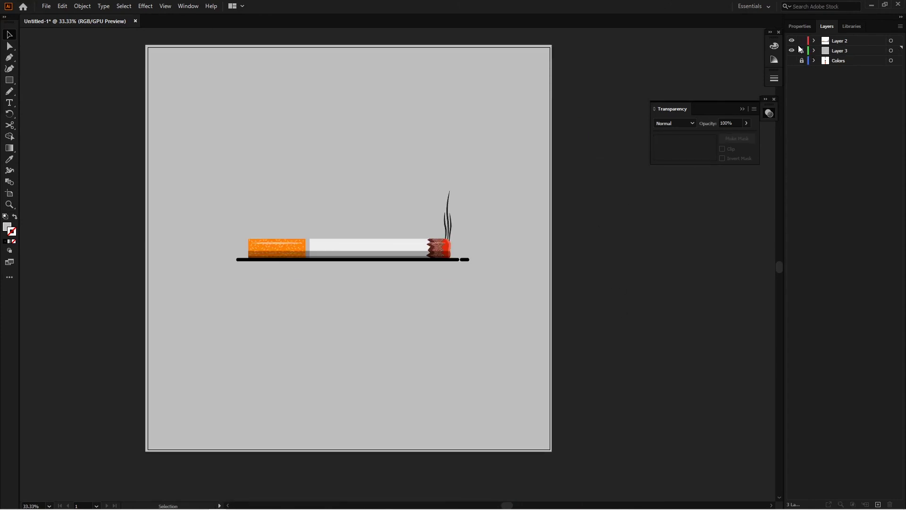
click(749, 109)
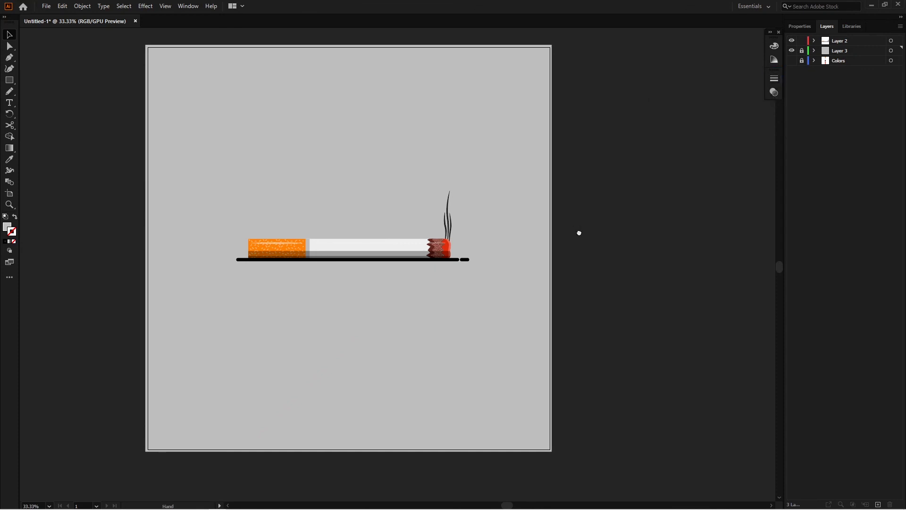
key(ctrl+plus)
key(ctrl+plus)
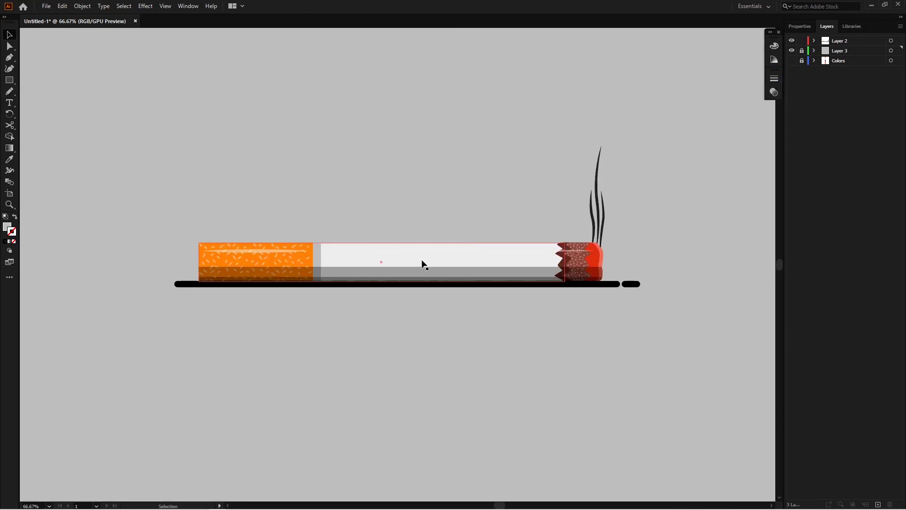
click(813, 41)
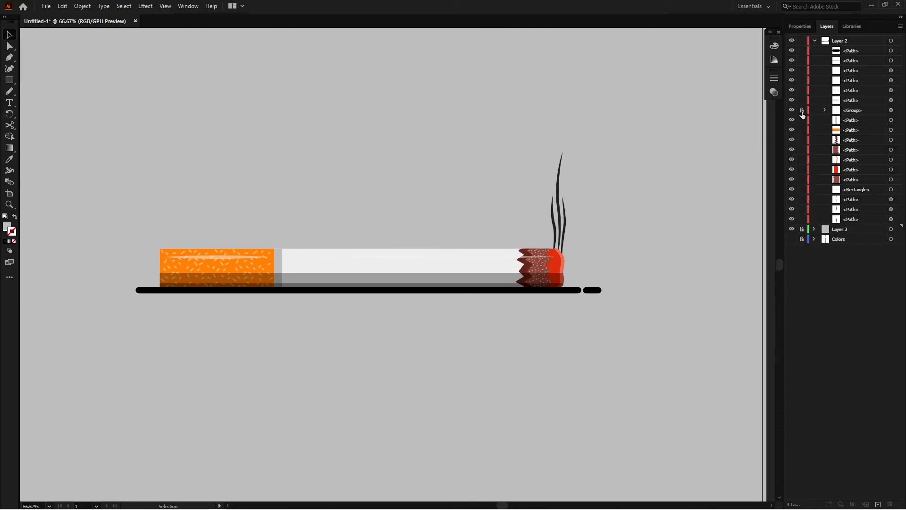
click(802, 111)
drag(802, 51, 802, 100)
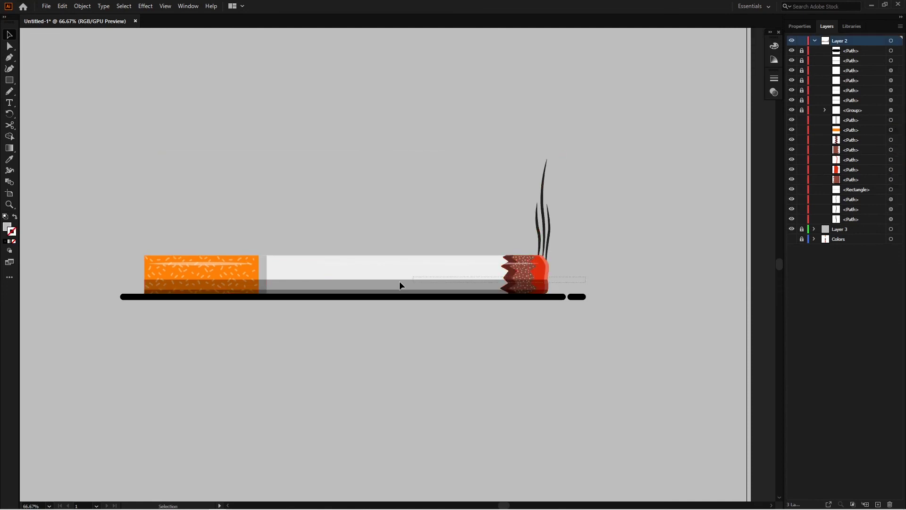
Lock the three smoke wisps and re-lock the cigarette's top six paths.
drag(400, 285, 354, 255)
drag(582, 202, 538, 222)
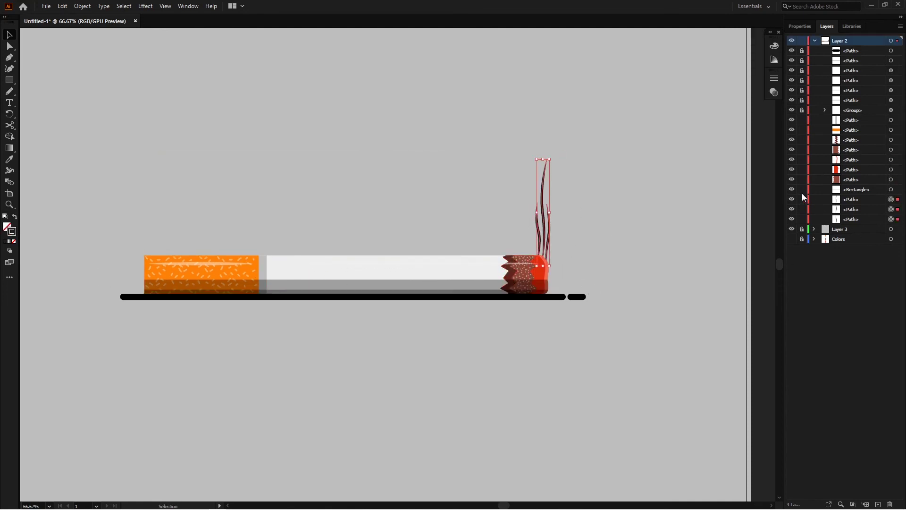
drag(802, 200, 802, 219)
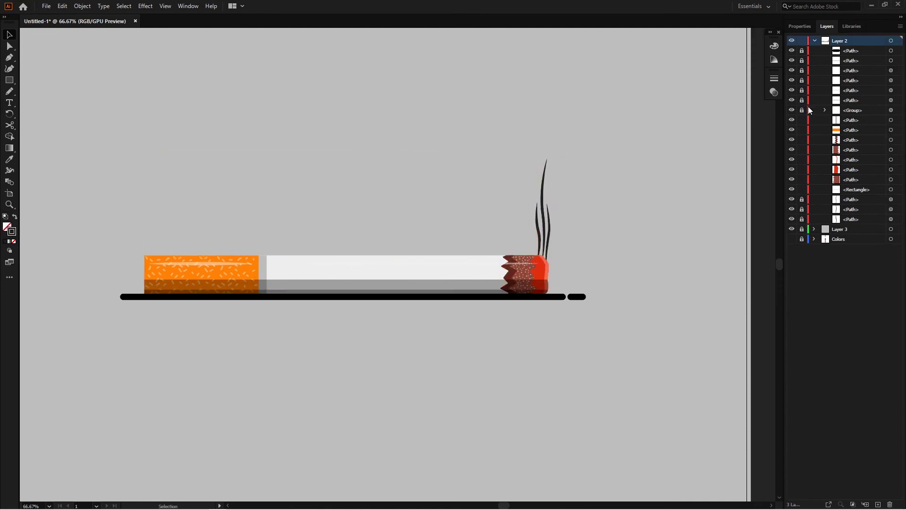
drag(803, 110, 804, 55)
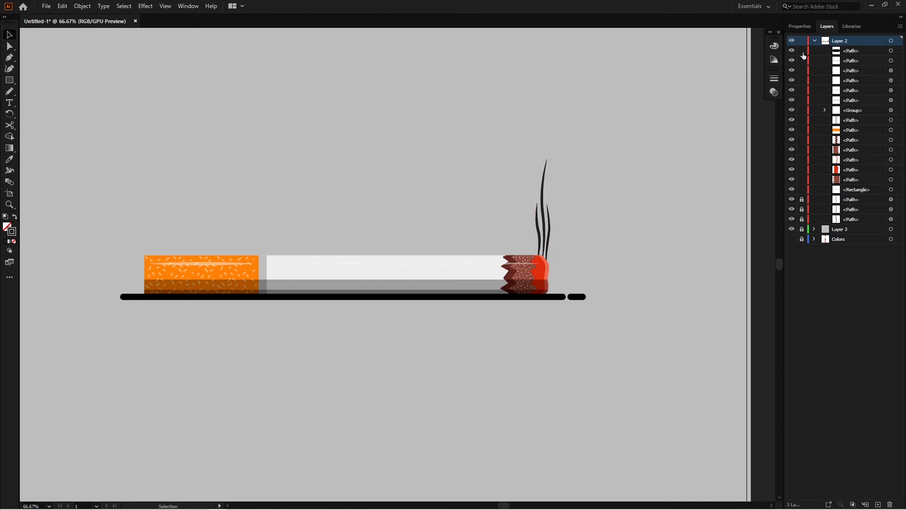
click(891, 100)
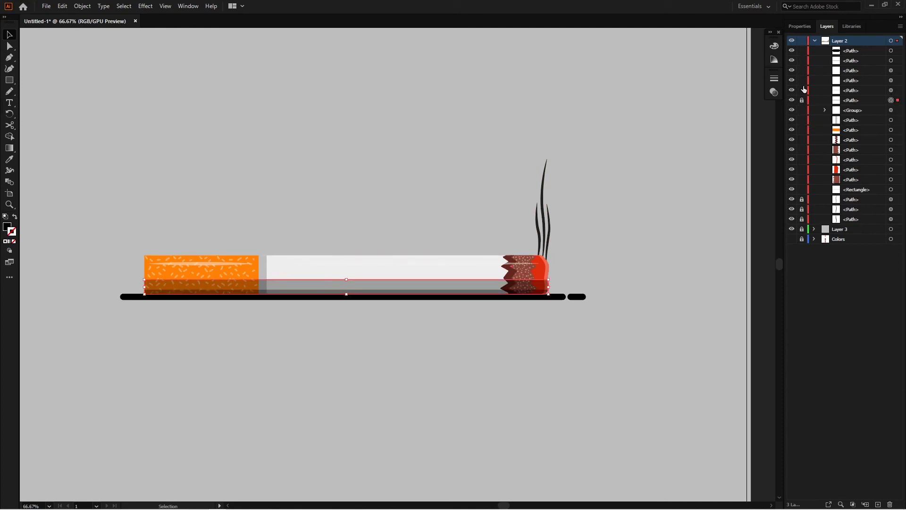
drag(801, 100, 802, 50)
mouse_move(604, 186)
mouse_down()
mouse_move(142, 286)
mouse_move(205, 252)
mouse_up()
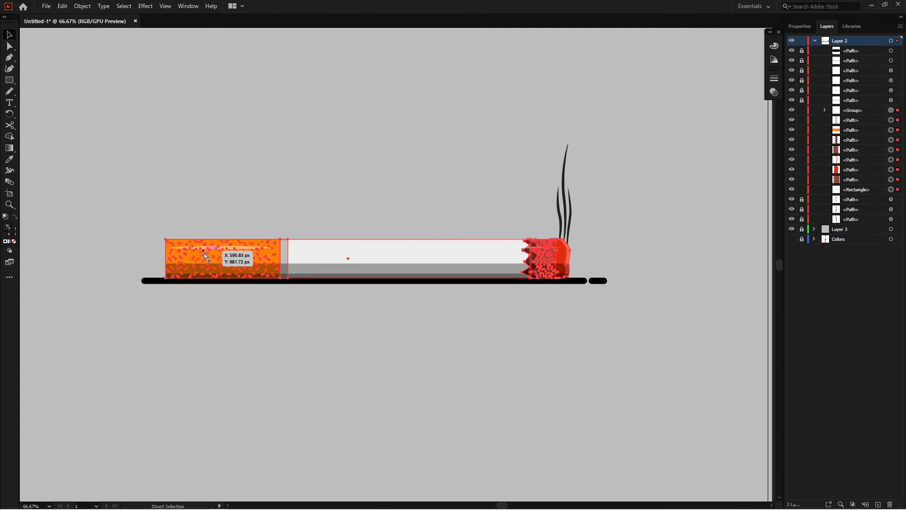
Clear the selection and reposition the view of the artboard.
click(319, 197)
scroll(356, 257, up, 1)
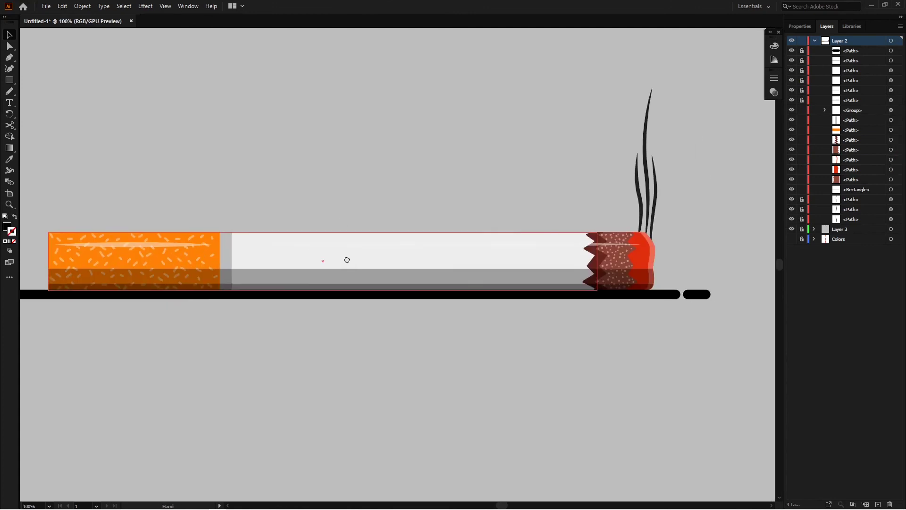
scroll(347, 260, down, 4)
scroll(554, 283, up, 1)
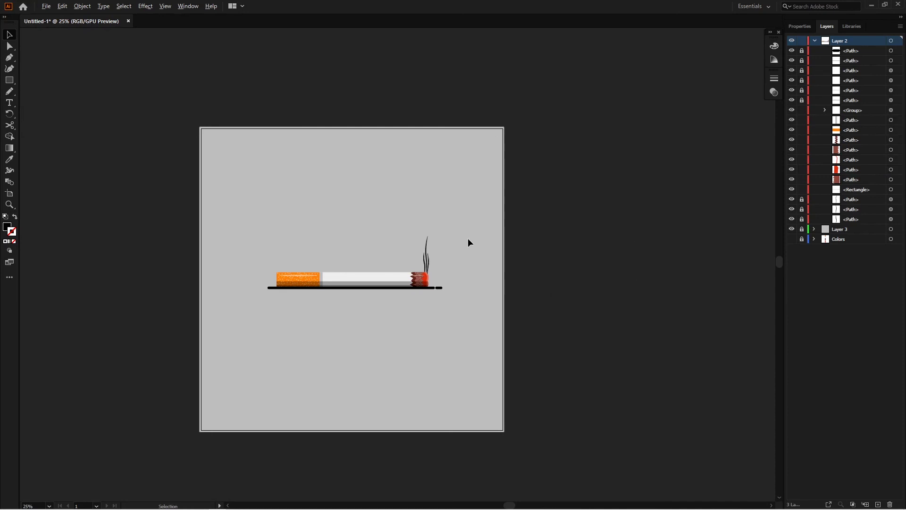
scroll(564, 222, up, 2)
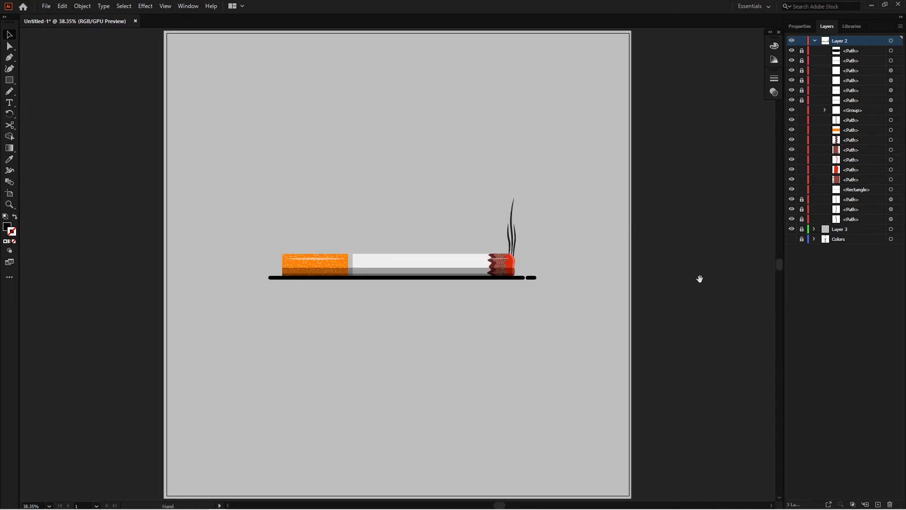
drag(700, 279, 661, 273)
scroll(625, 284, down, 1)
Open Final Frame.ai from recent files and select its paper background and signature.
click(46, 5)
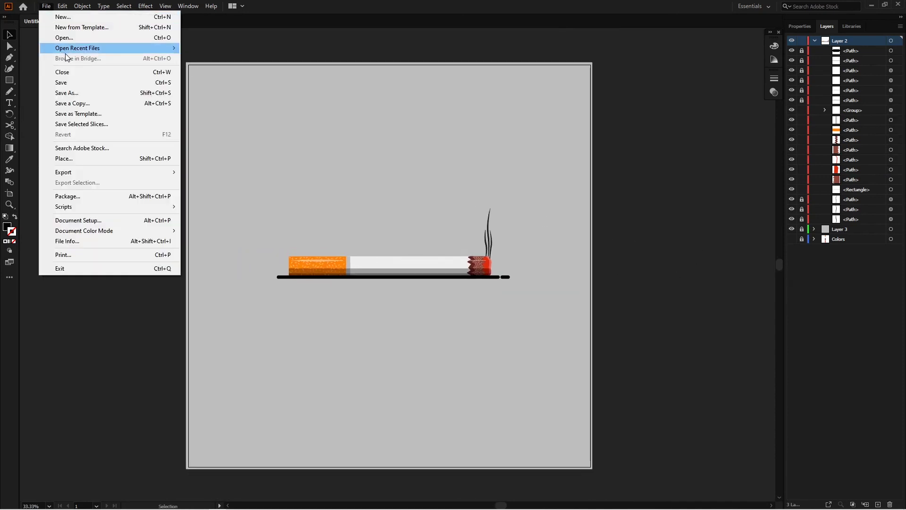
mouse_move(78, 47)
click(259, 59)
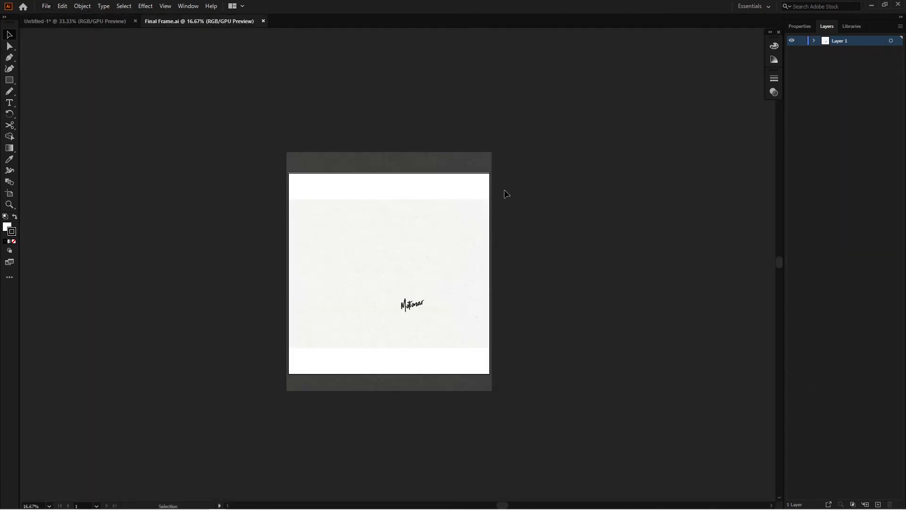
drag(567, 137, 279, 326)
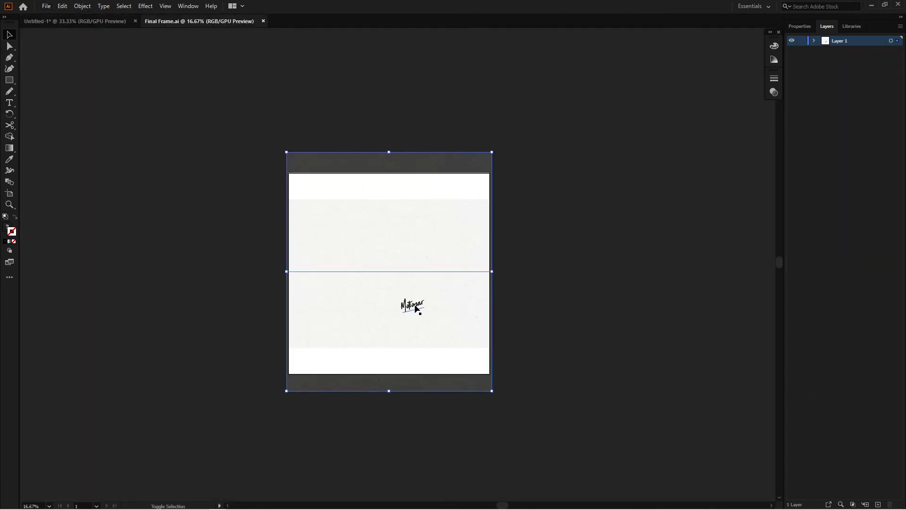
Paste the background and signature into Untitled-1 and lock the cigarette layer.
click(76, 21)
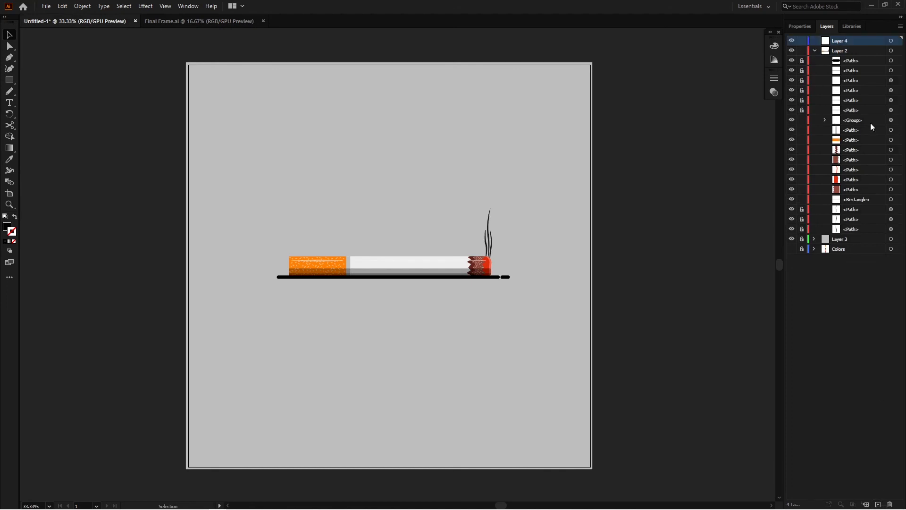
key(a)
key(ctrl+v)
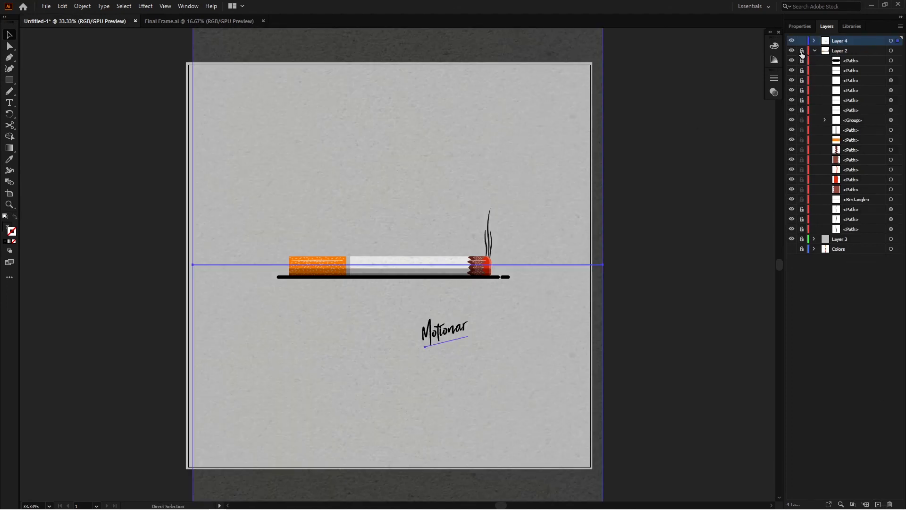
click(814, 50)
key(v)
click(661, 184)
scroll(663, 189, down, 1)
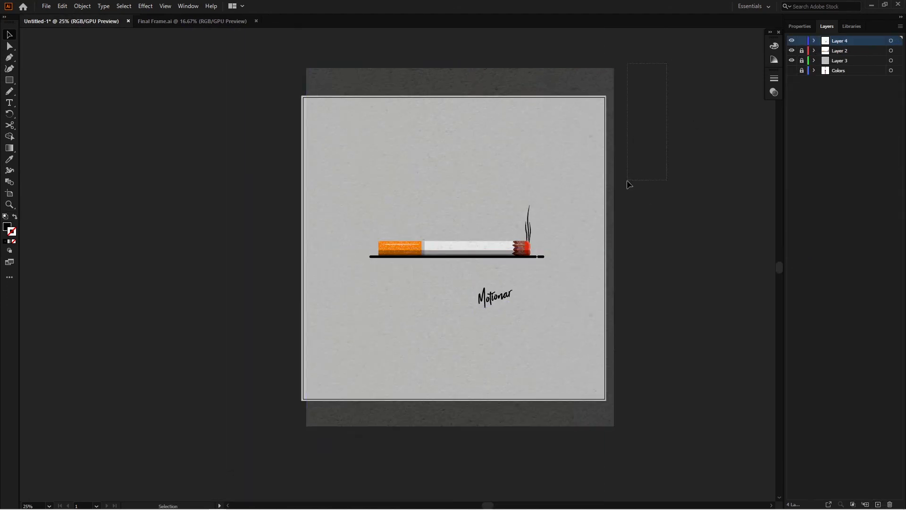
Move the Motionar signature right and up on the paper background.
drag(626, 179, 613, 284)
scroll(616, 256, up, 1)
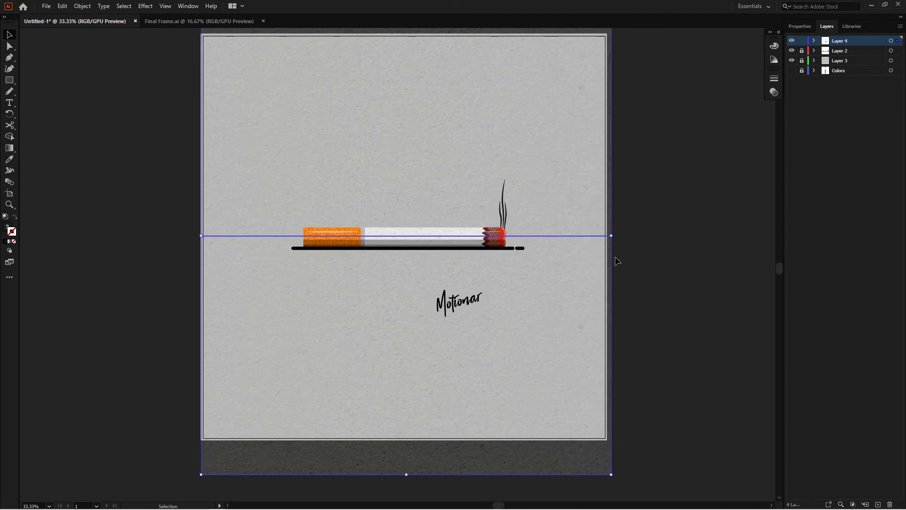
drag(643, 244, 624, 267)
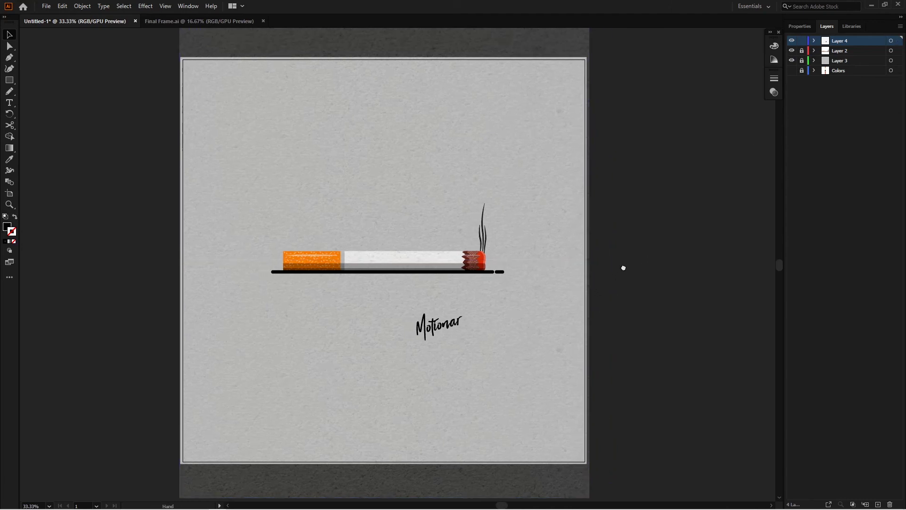
drag(454, 321, 521, 308)
scroll(520, 308, down, 1)
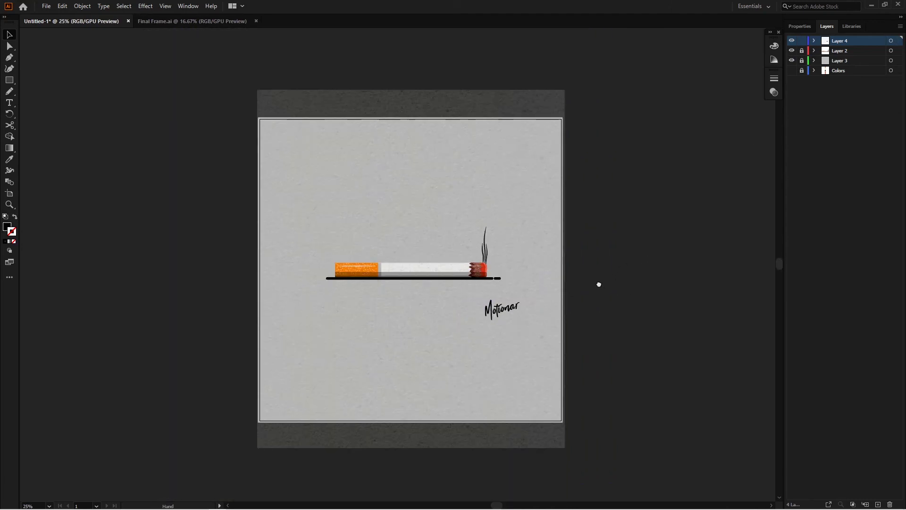
drag(599, 284, 592, 275)
Lock the paper background layer, unlock the cigarette layer, and enlarge the cigarette.
click(802, 41)
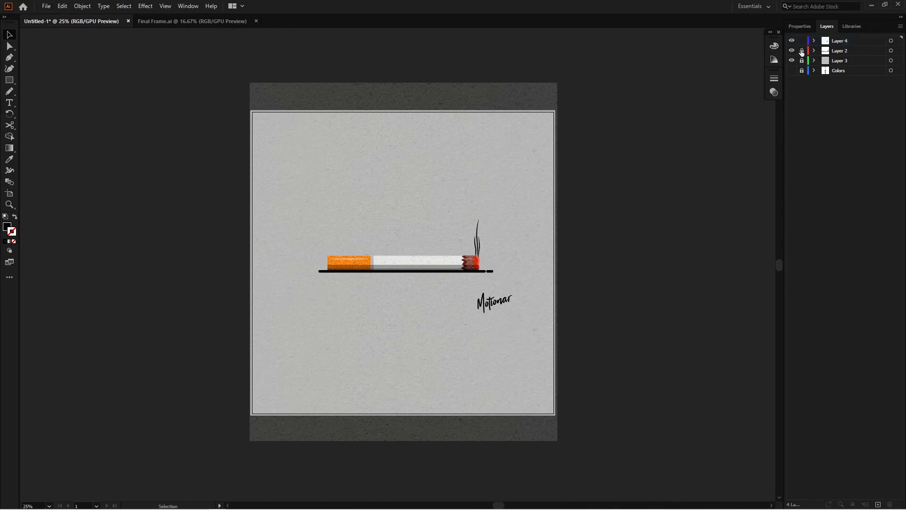
click(476, 236)
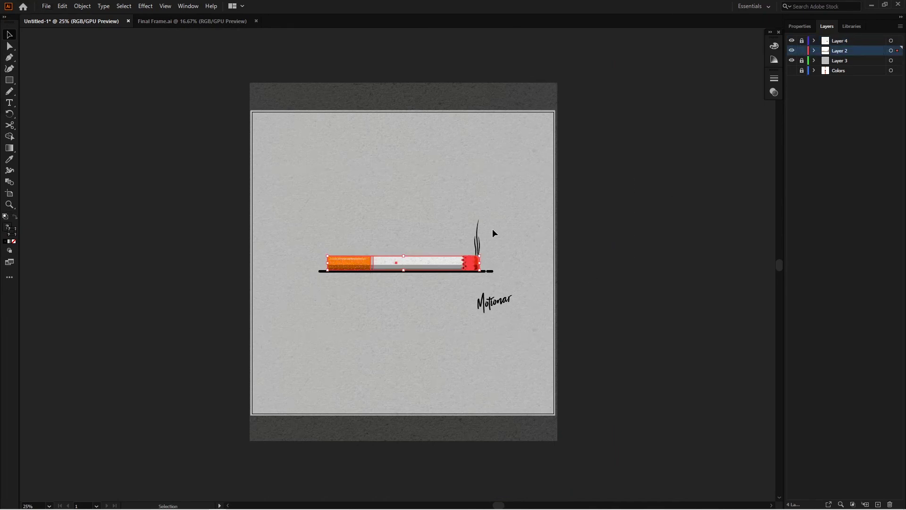
click(813, 51)
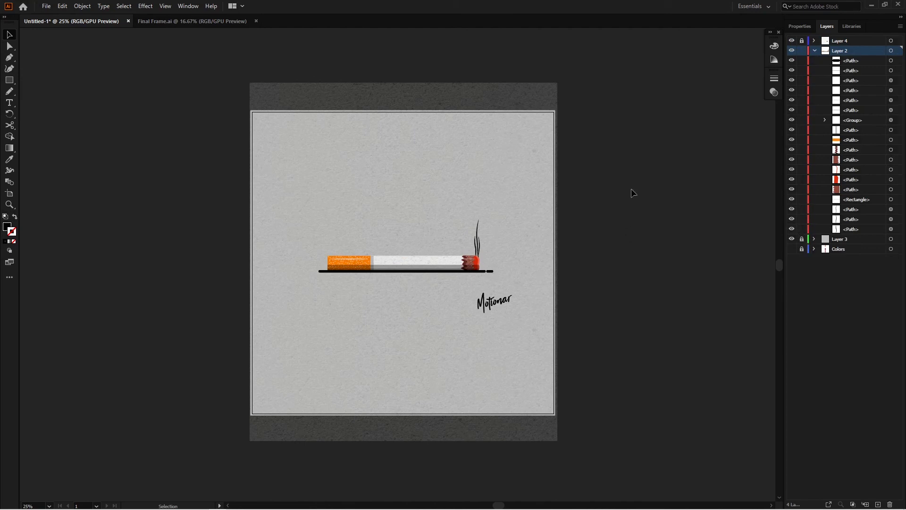
key(ctrl+a)
drag(494, 218, 530, 208)
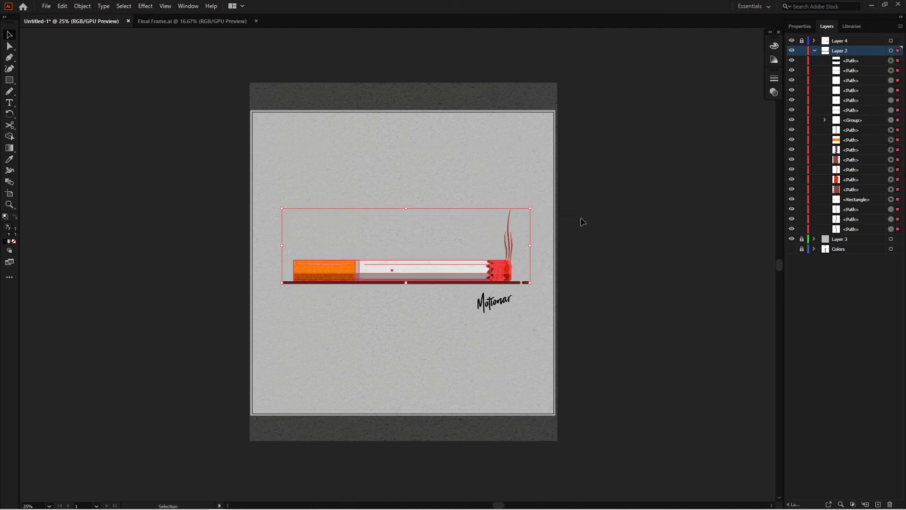
scroll(474, 312, up, 3)
scroll(475, 311, down, 2)
Fine-tune the cigarette's position and size, then collapse Layer 2.
shift+click(582, 254)
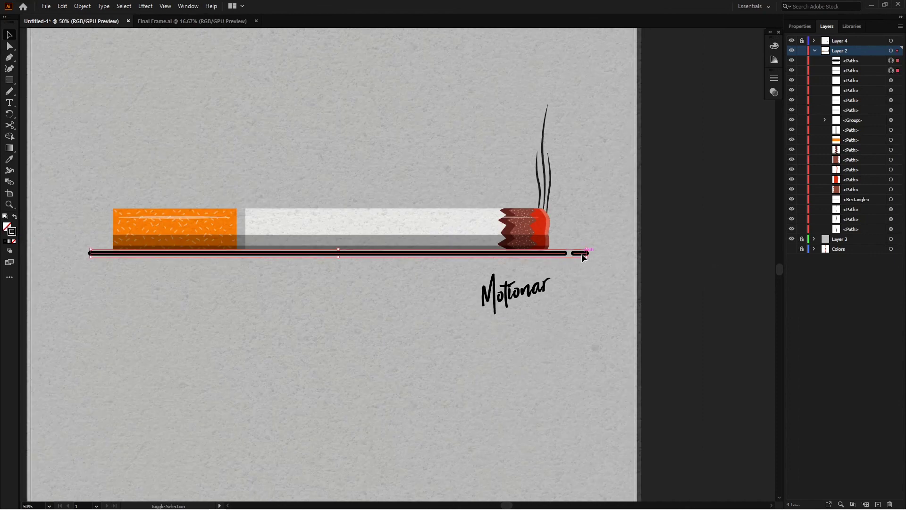
scroll(581, 254, up, 3)
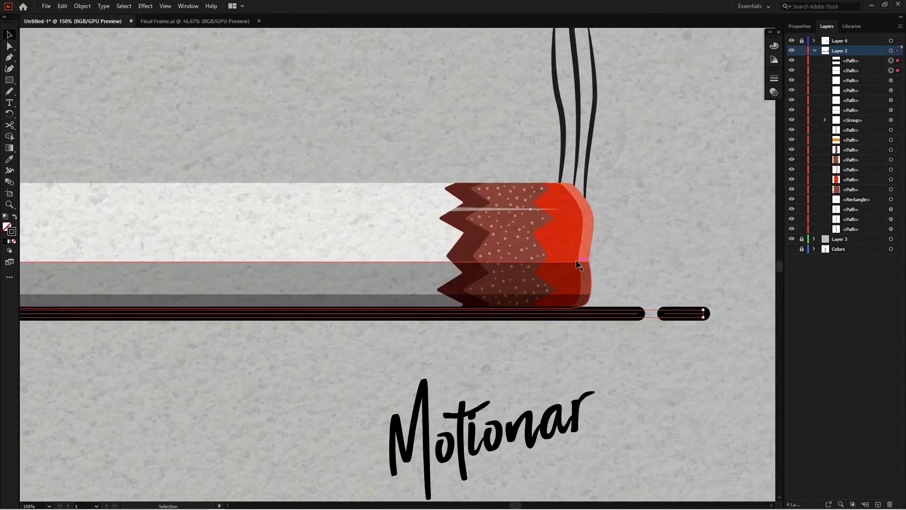
scroll(678, 268, down, 4)
click(647, 276)
scroll(595, 283, down, 1)
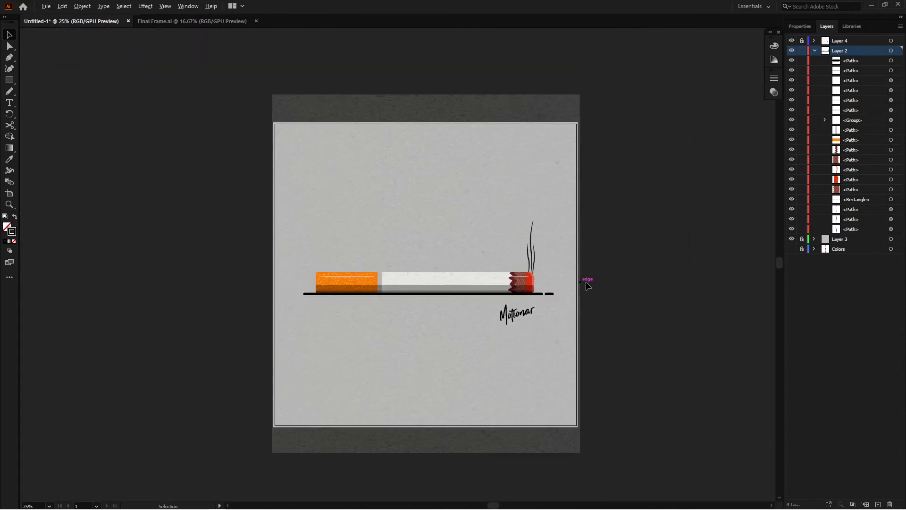
scroll(415, 293, up, 1)
drag(436, 286, 449, 289)
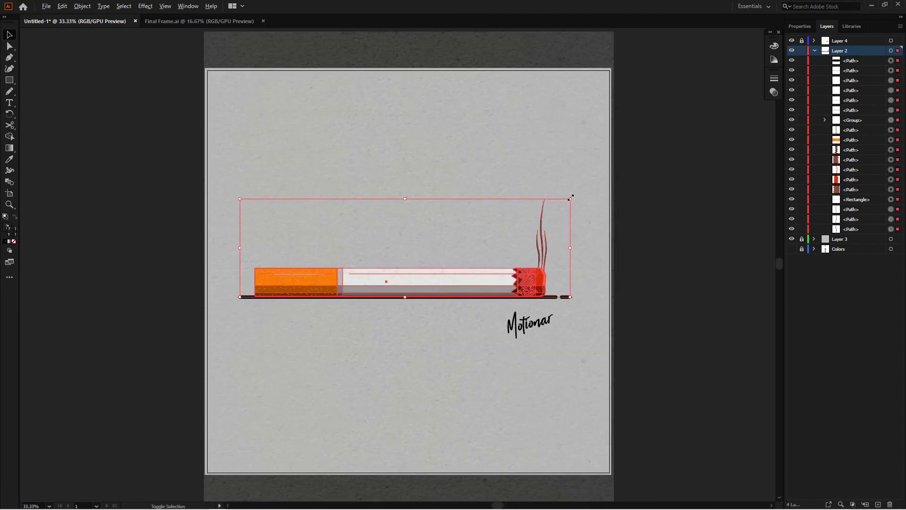
drag(571, 197, 578, 198)
scroll(563, 233, up, 1)
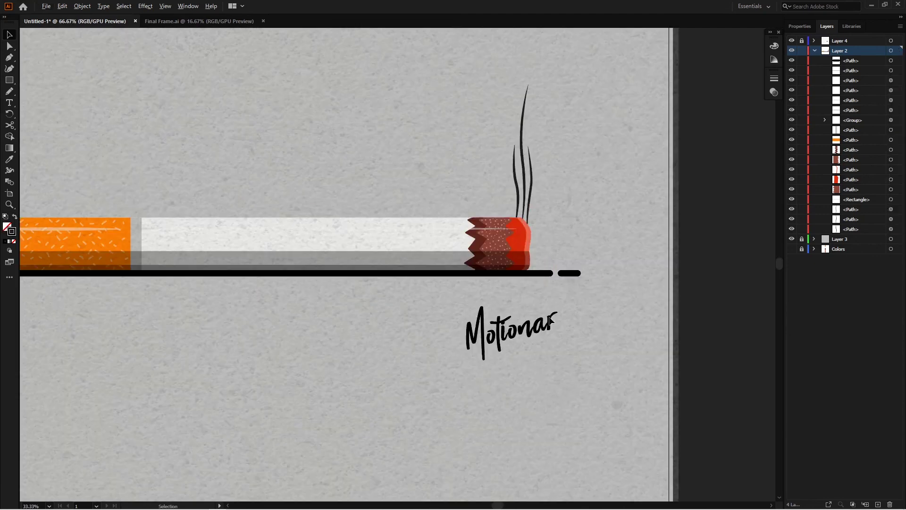
click(543, 274)
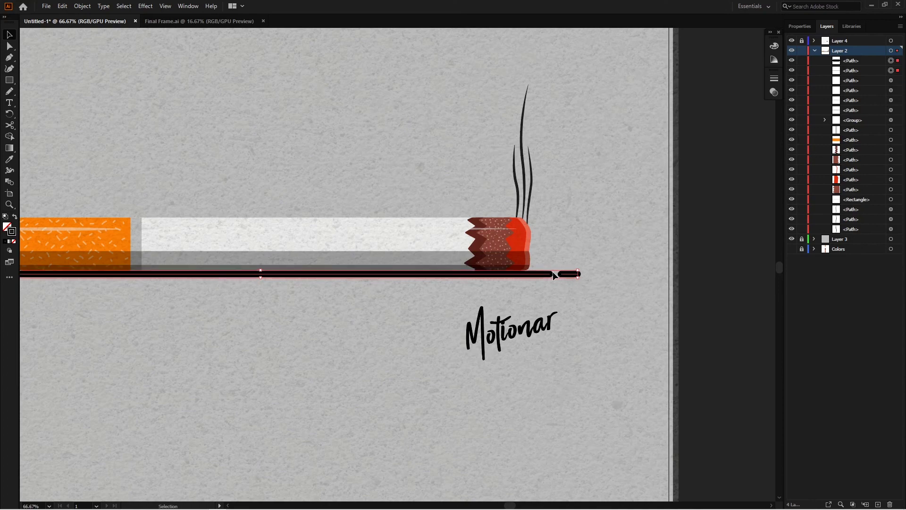
key(ctrl+shift+a)
scroll(501, 317, down, 3)
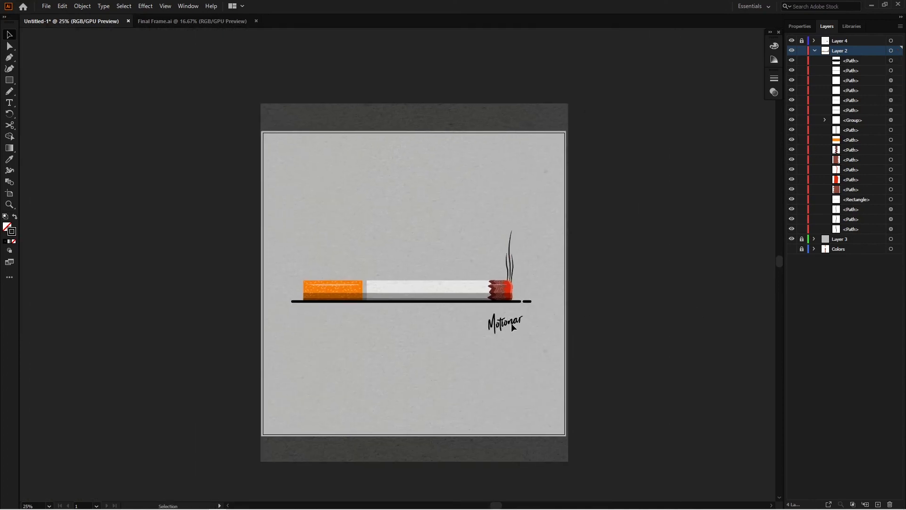
click(815, 51)
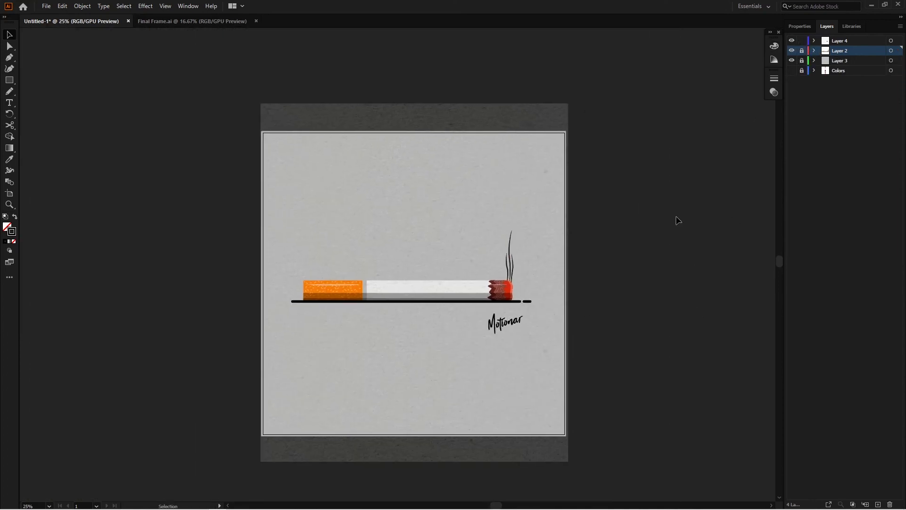
Nudge the Motionar signature right under the burning tip, deselect, and review the illustration.
drag(504, 323, 519, 323)
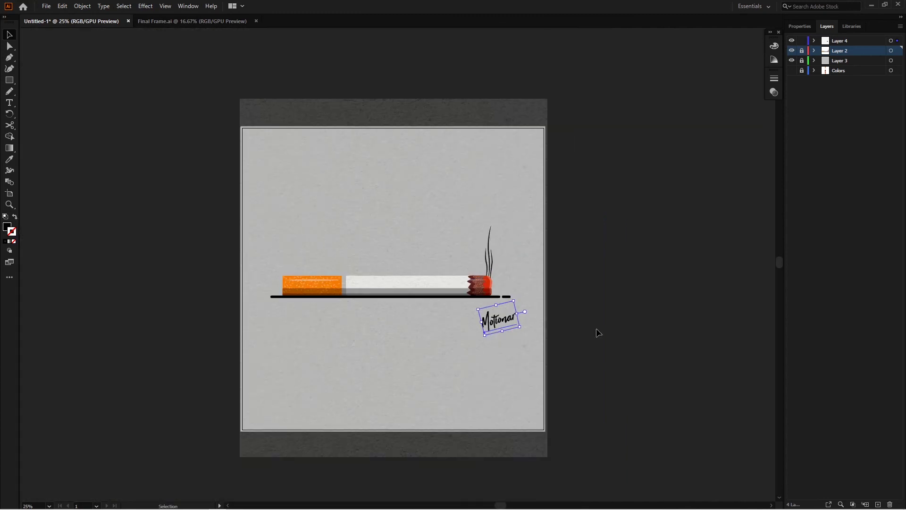
click(596, 333)
scroll(571, 310, right, 1)
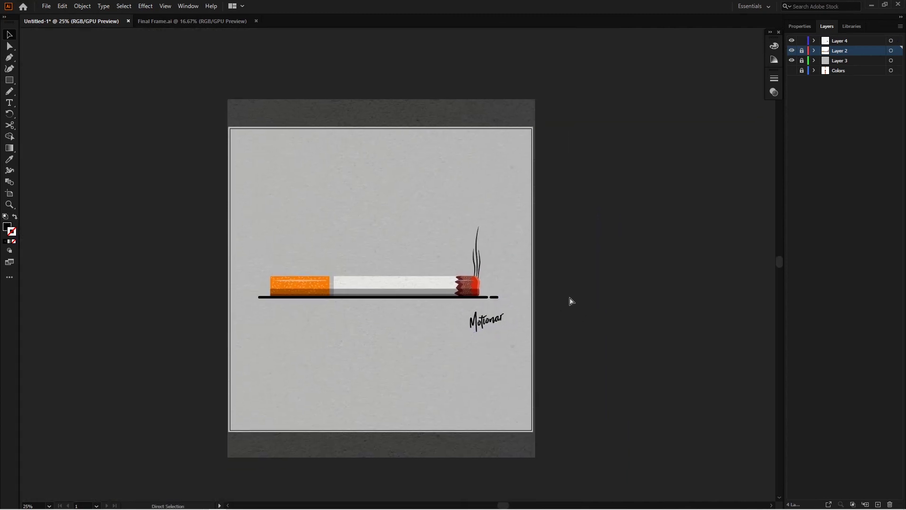
scroll(571, 301, up, 2)
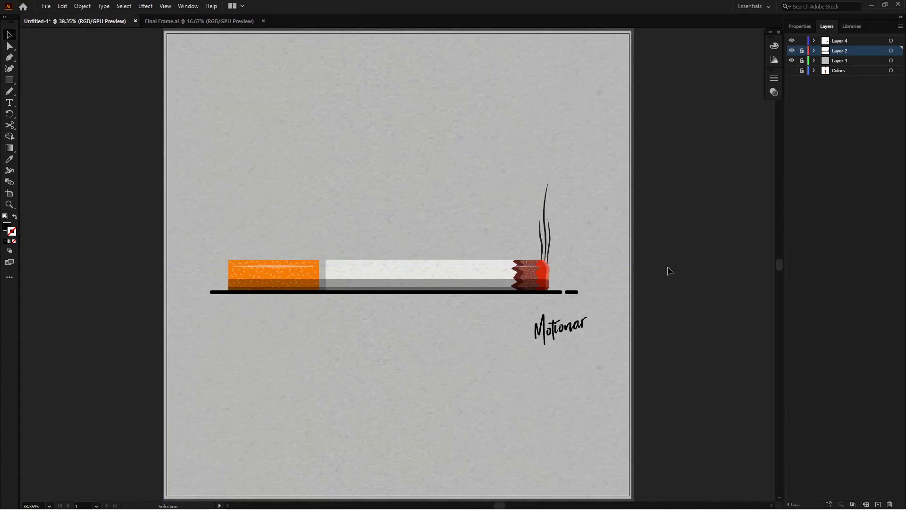